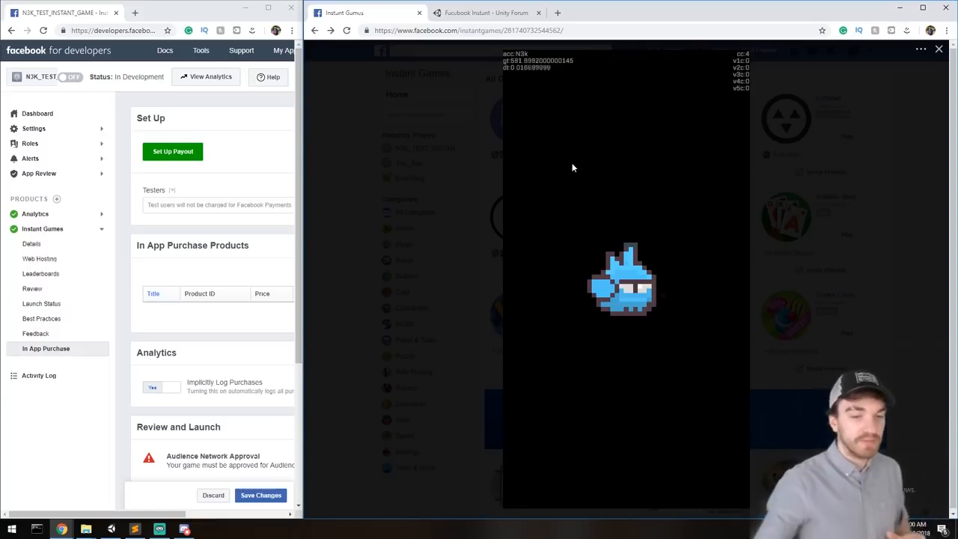
pyautogui.click(111, 529)
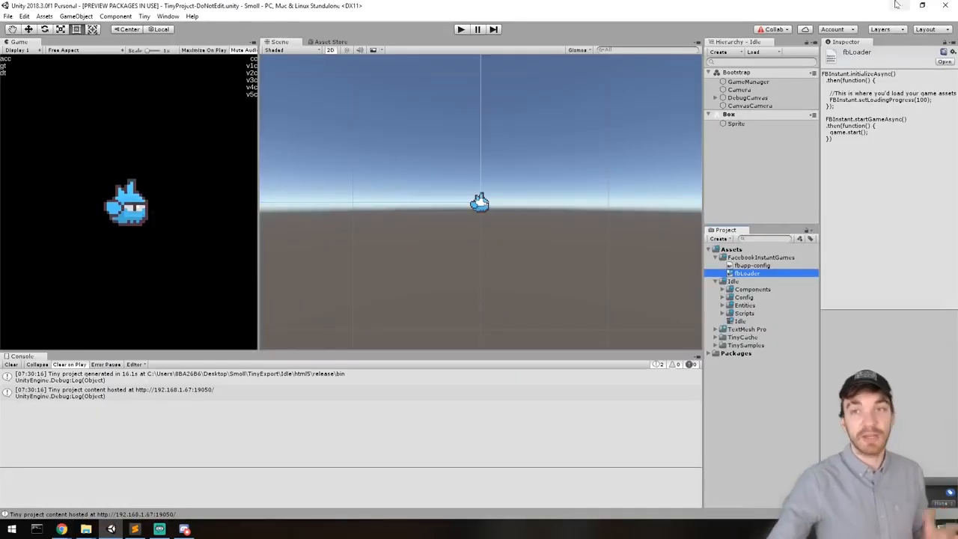
pyautogui.click(893, 6)
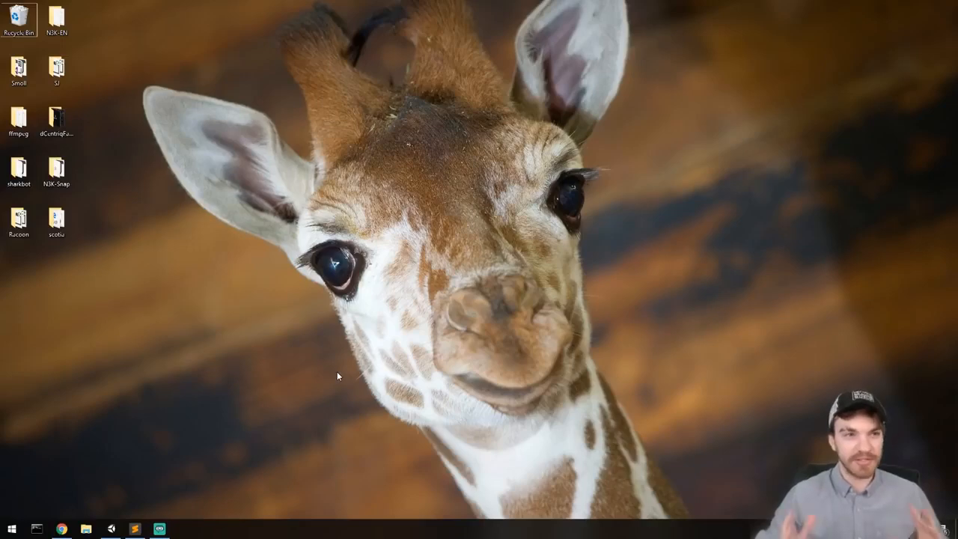
# - Switch to Unity, close the Idle project and reopen it from the project asset in the Idle folder
pyautogui.click(111, 528)
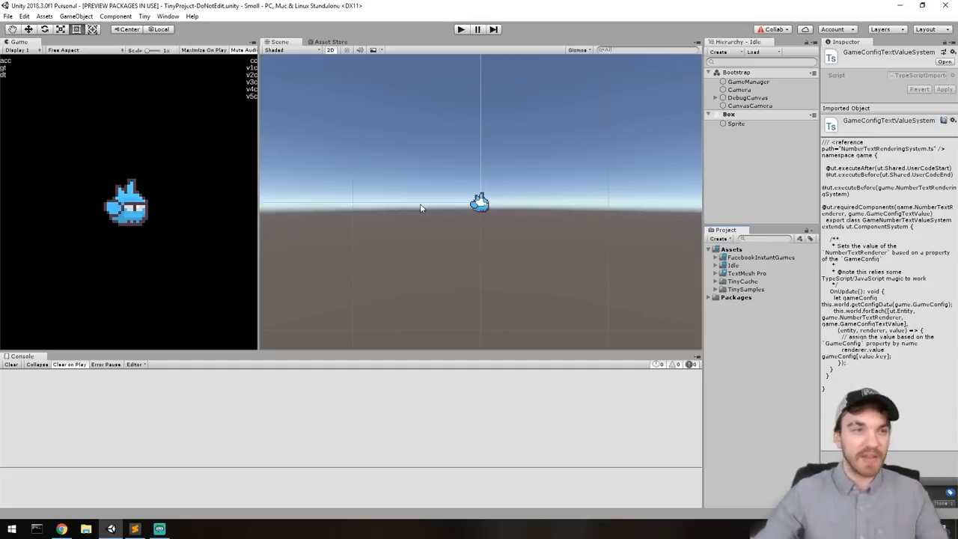
pyautogui.click(754, 201)
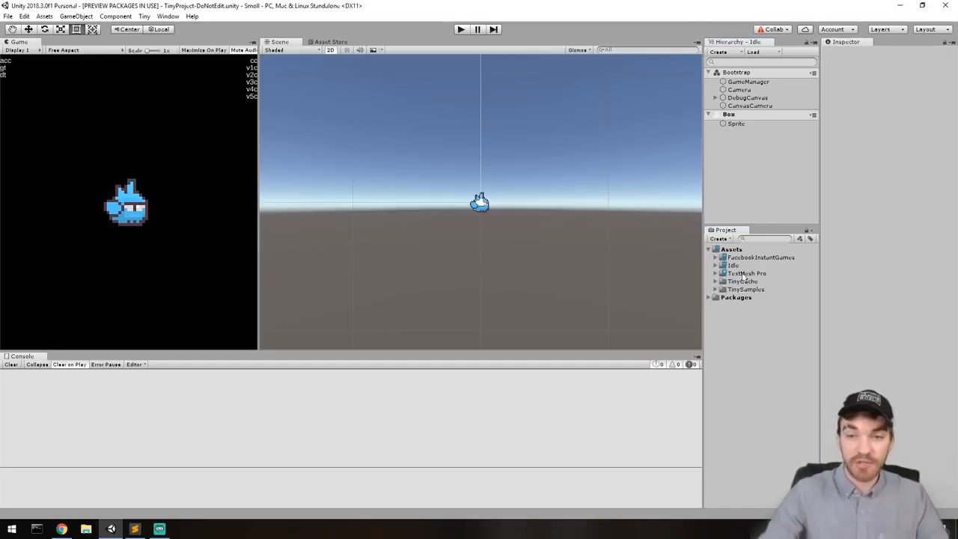
pyautogui.click(740, 266)
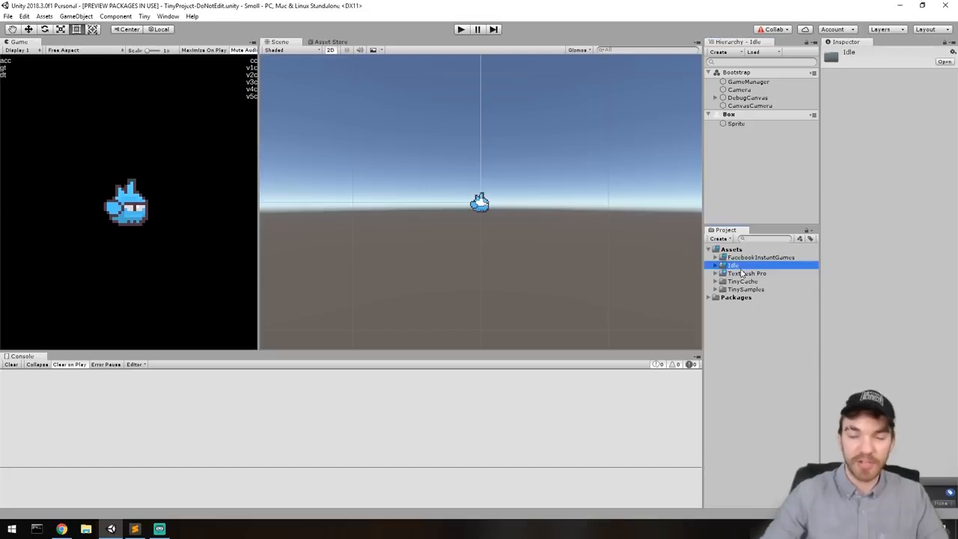
pyautogui.press('Right')
pyautogui.press('Down')
pyautogui.press('Down')
pyautogui.press('Down')
pyautogui.press('Down')
pyautogui.press('Down')
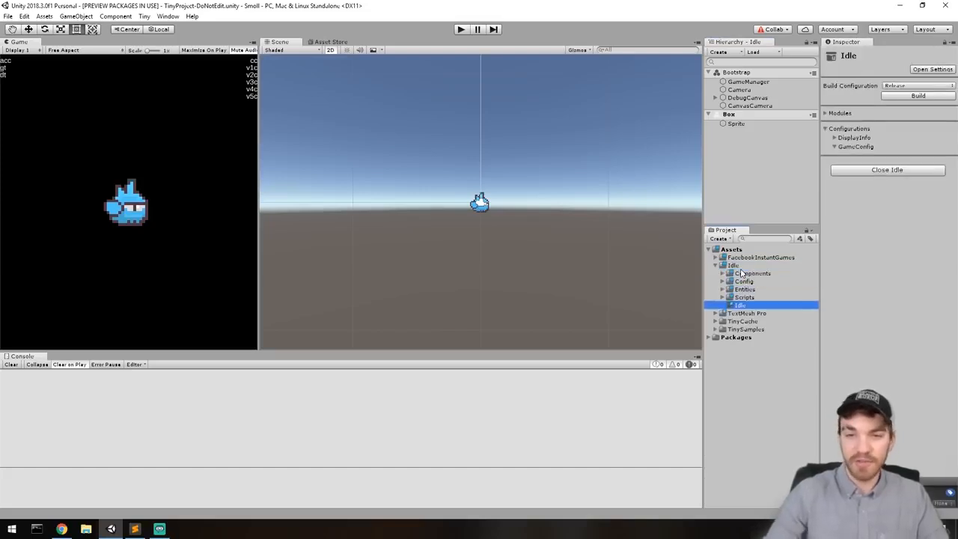
pyautogui.click(901, 171)
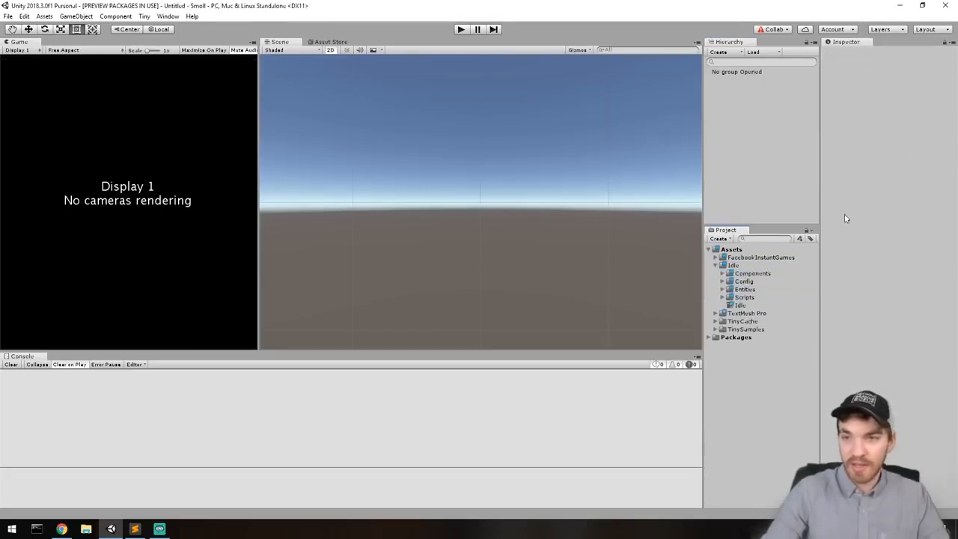
pyautogui.doubleClick(741, 305)
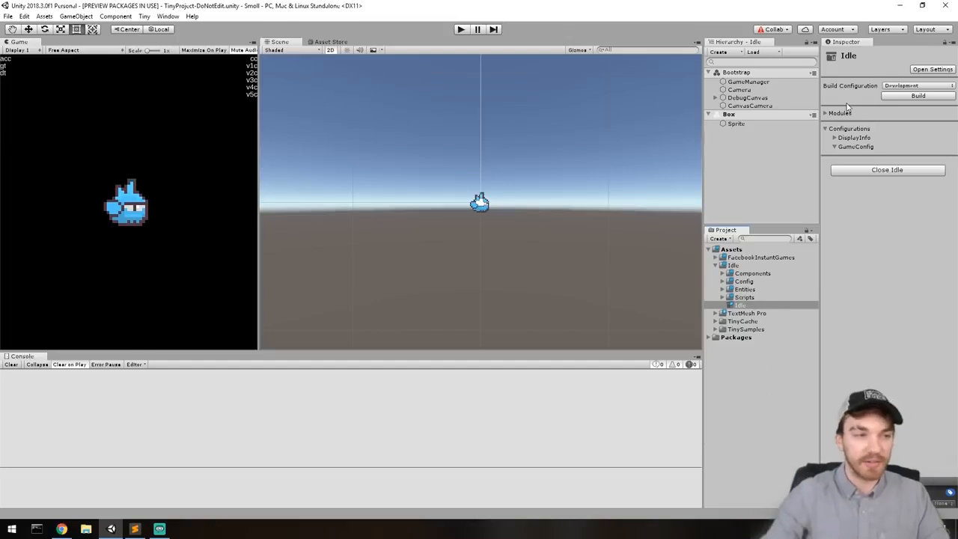
# - Build the Idle project with the Release build configuration, and close the browser preview of the game
pyautogui.click(909, 86)
pyautogui.click(919, 118)
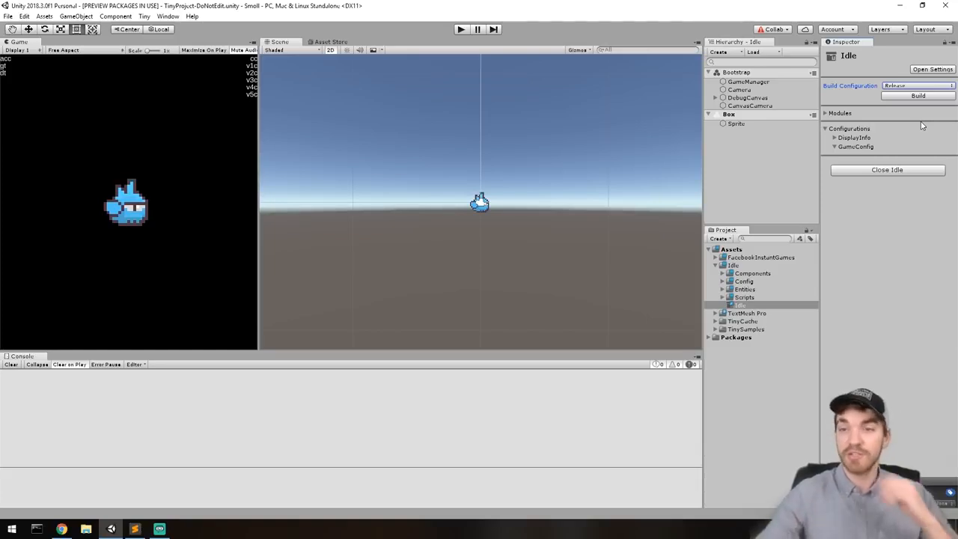
pyautogui.click(919, 96)
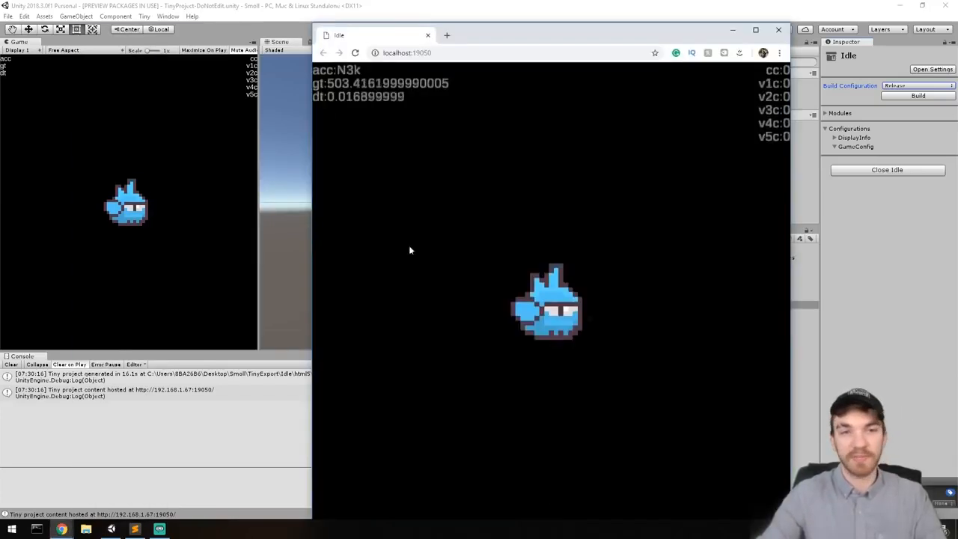
pyautogui.moveTo(489, 35); pyautogui.dragTo(438, 60)
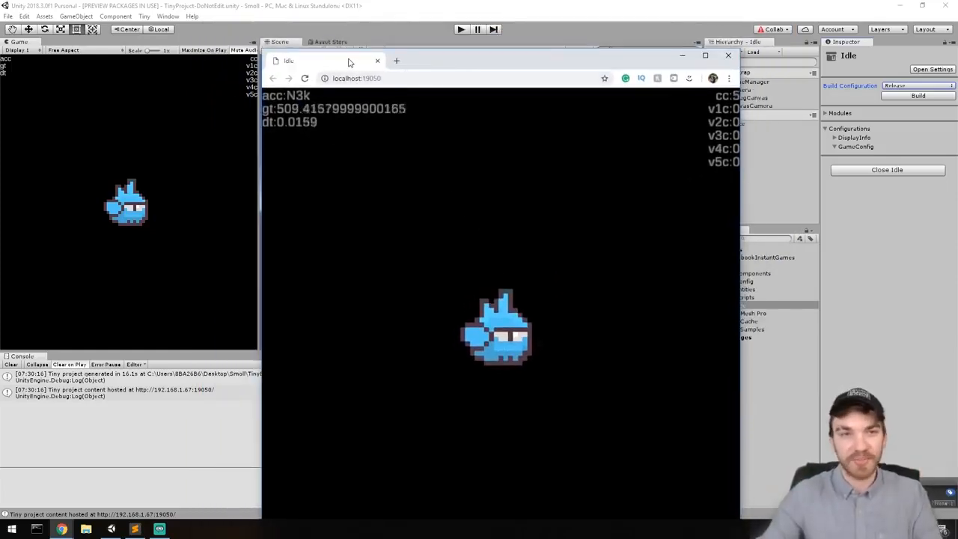
pyautogui.click(729, 55)
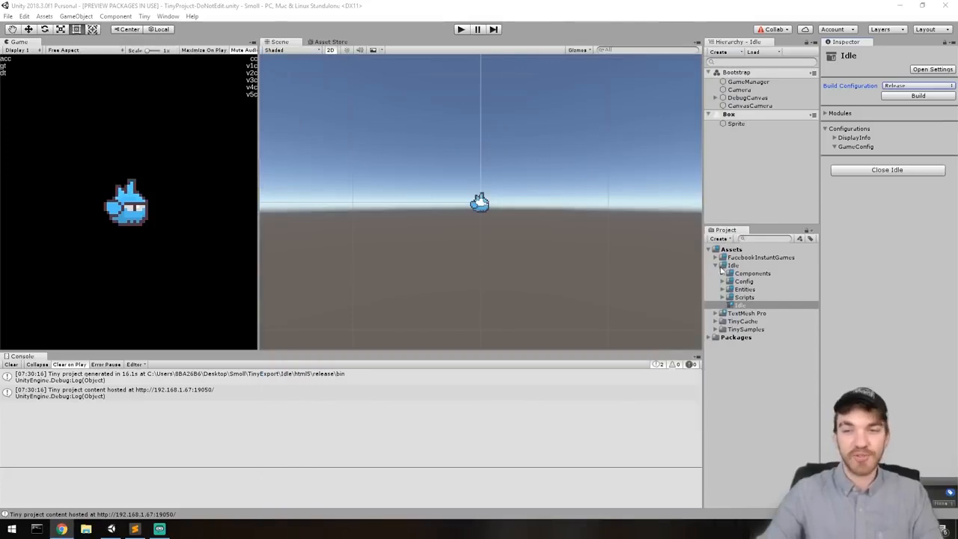
# - Show the FacebookInstantGames folder in File Explorer
pyautogui.click(745, 258)
pyautogui.rightClick(745, 258)
pyautogui.click(778, 287)
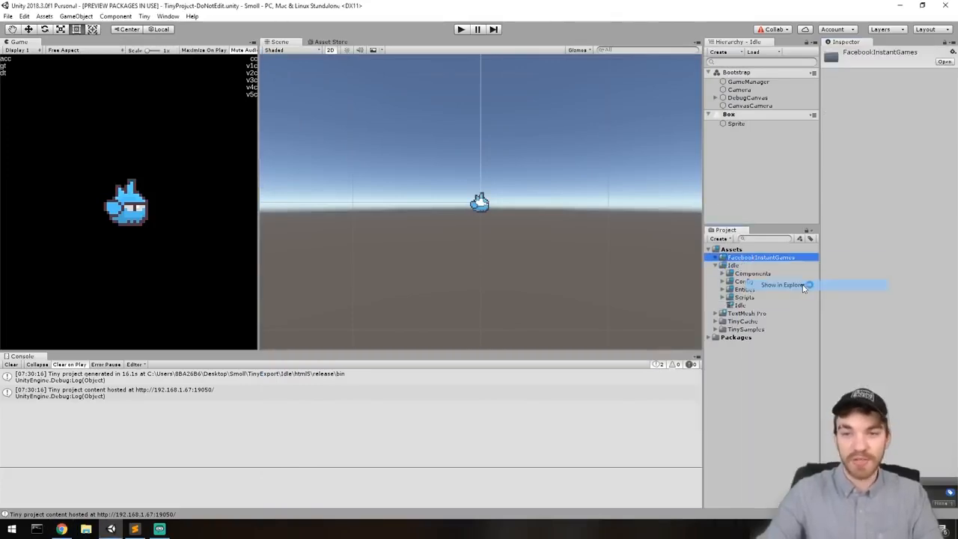
pyautogui.moveTo(580, 113); pyautogui.dragTo(551, 85)
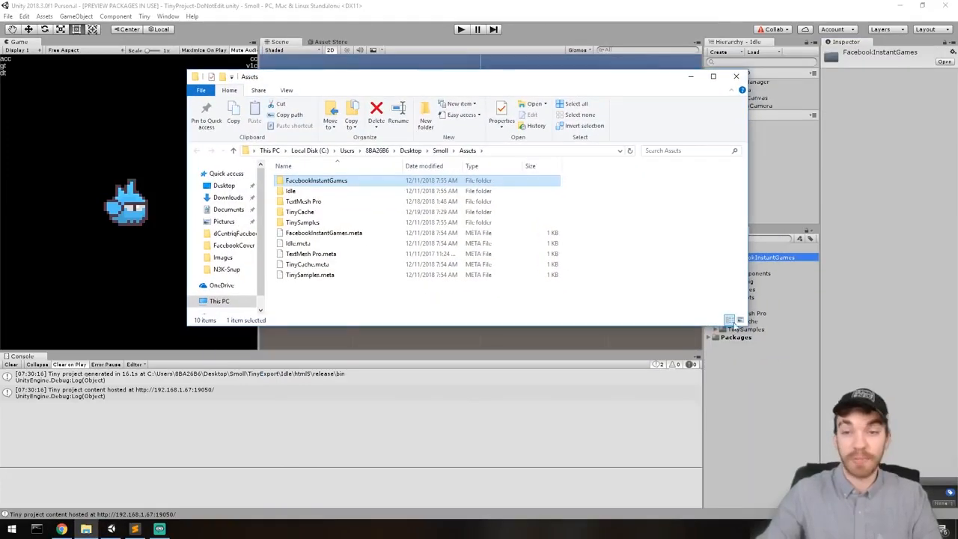
pyautogui.moveTo(748, 325); pyautogui.dragTo(632, 399)
pyautogui.click(749, 258)
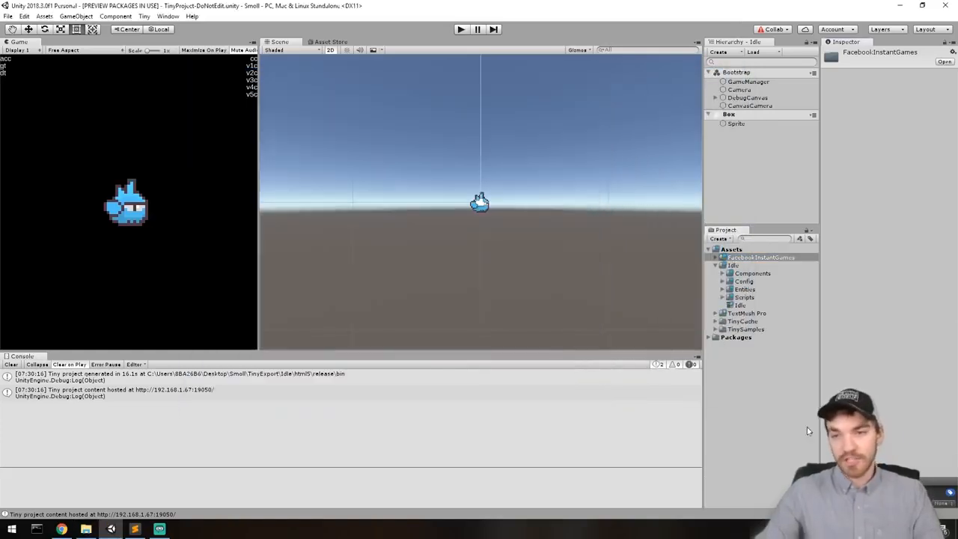
pyautogui.rightClick(762, 258)
pyautogui.click(864, 284)
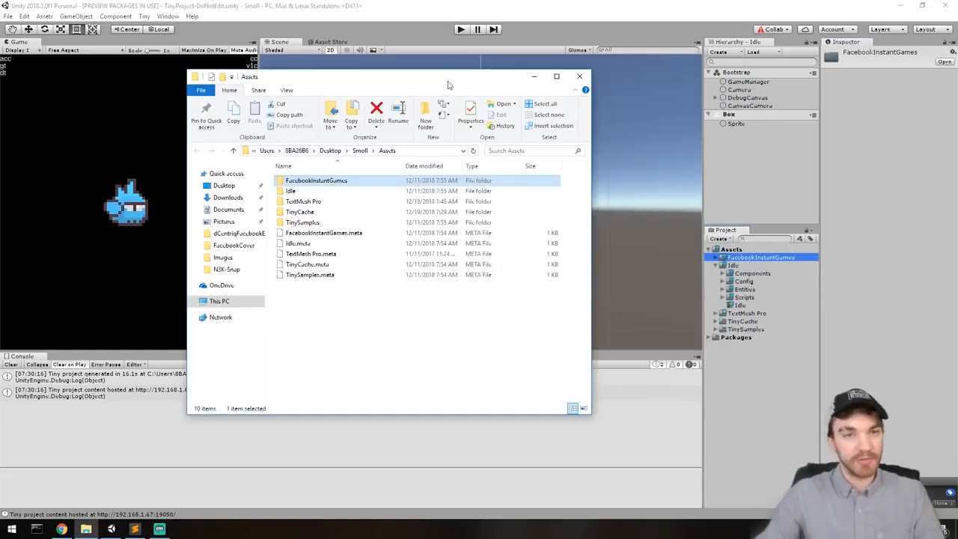
pyautogui.moveTo(449, 82); pyautogui.dragTo(409, 65)
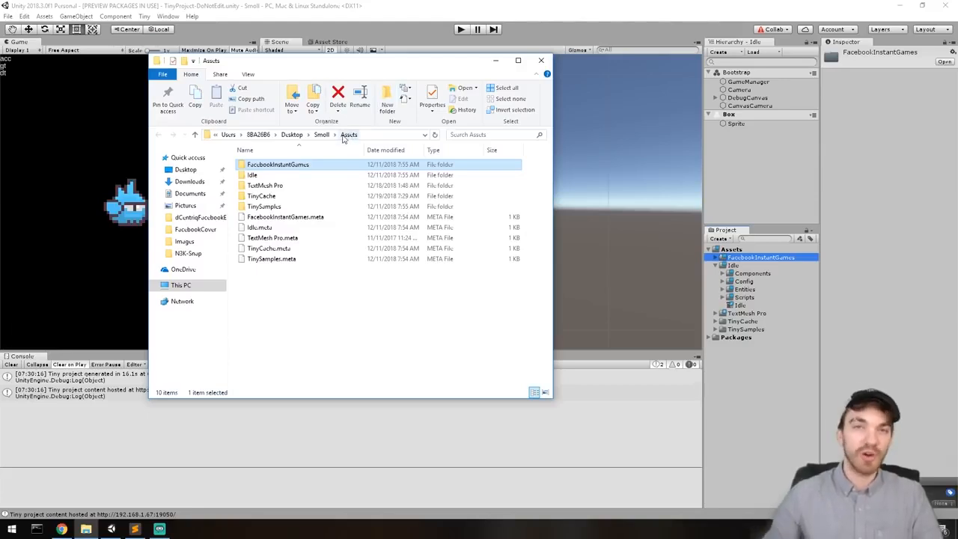
# - Browse from the Assets folder to the release export folder at Smoll > TinyExport > Idle > html5 > release
pyautogui.click(321, 135)
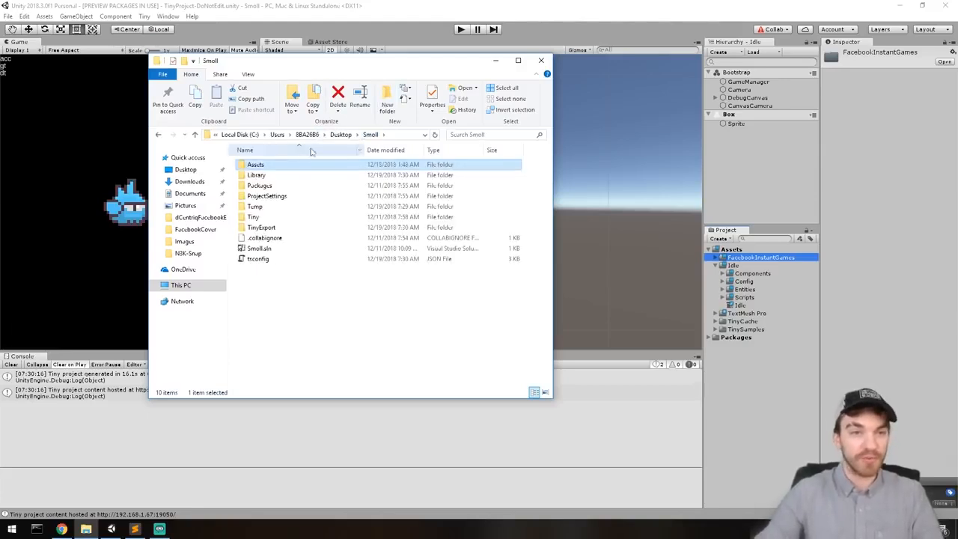
pyautogui.click(262, 227)
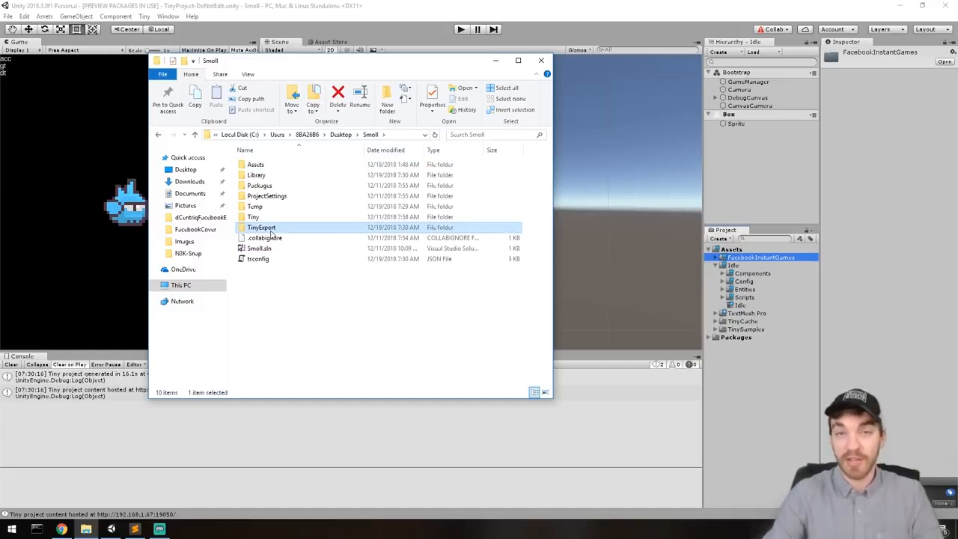
pyautogui.doubleClick(271, 231)
pyautogui.press('Down')
pyautogui.press('Up')
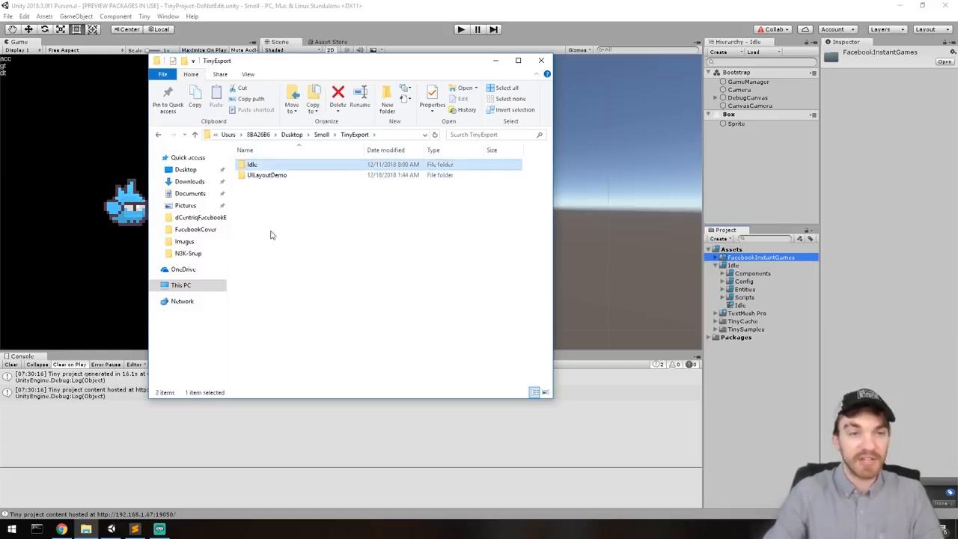
pyautogui.press('Return')
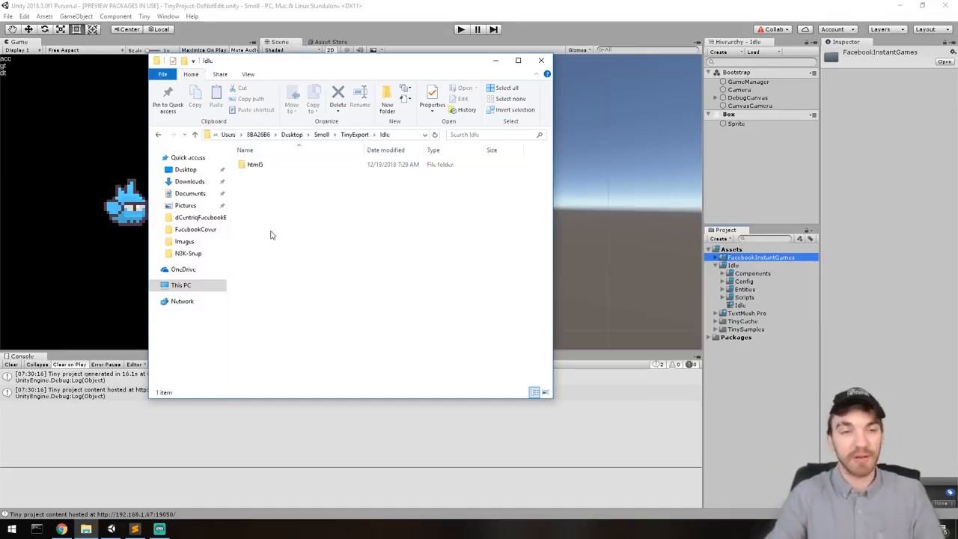
pyautogui.press('Down')
pyautogui.press('Return')
pyautogui.press('Down')
pyautogui.press('Up')
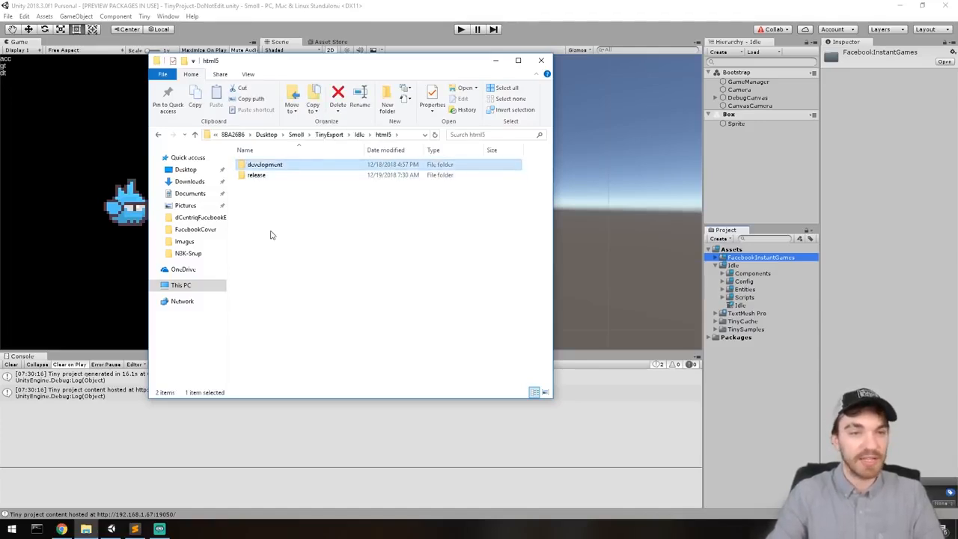
pyautogui.press('Down')
pyautogui.press('Return')
# - Look through the generated folders and files in the release folder
pyautogui.press('Down')
pyautogui.press('Down')
pyautogui.press('Down')
pyautogui.press('Down')
pyautogui.press('Down')
pyautogui.press('Down')
pyautogui.press('Down')
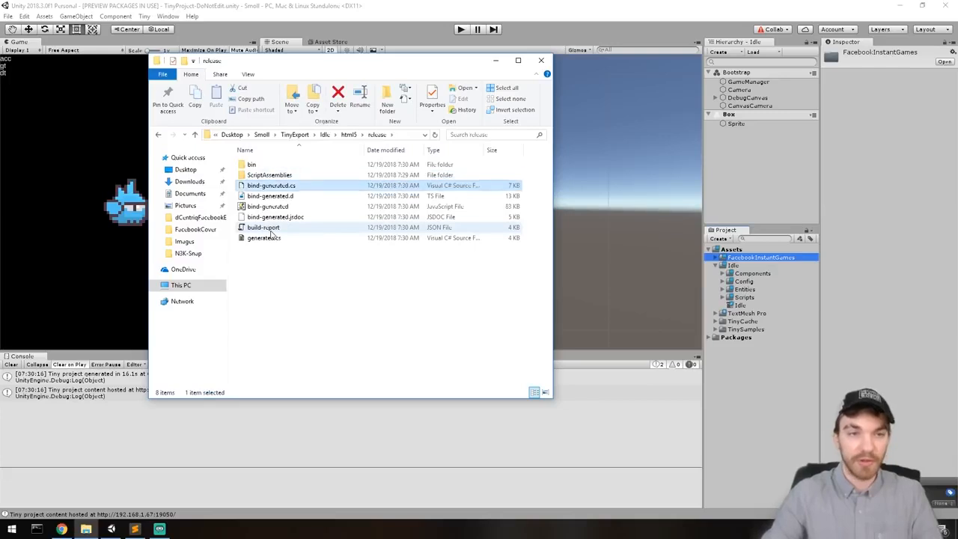
pyautogui.press('Up')
pyautogui.press('Home')
pyautogui.press('Down')
pyautogui.press('Down')
pyautogui.press('Down')
pyautogui.press('Down')
pyautogui.press('Down')
pyautogui.moveTo(303, 278); pyautogui.dragTo(252, 171)
pyautogui.click(298, 264)
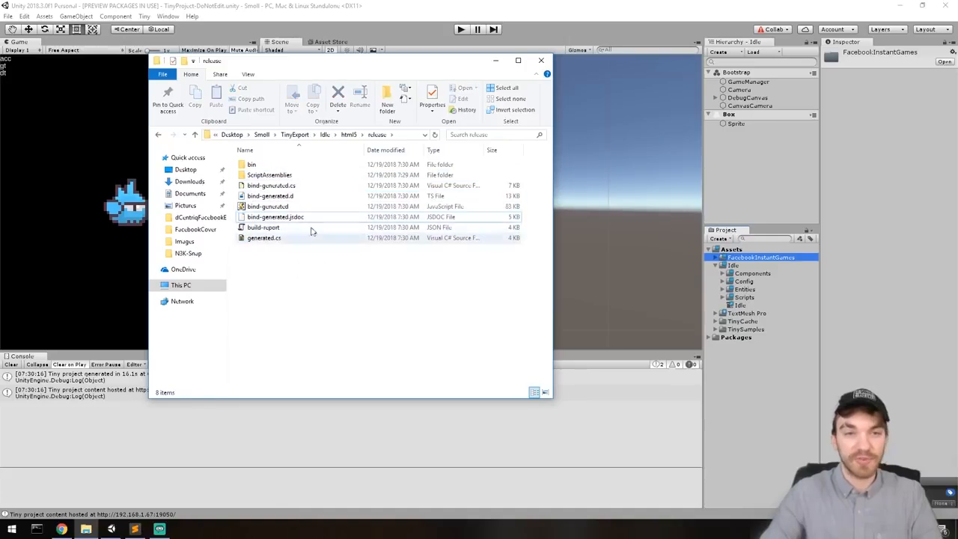
# - Open the release build's bin folder and look over the game, game.js.map and index files
pyautogui.click(258, 166)
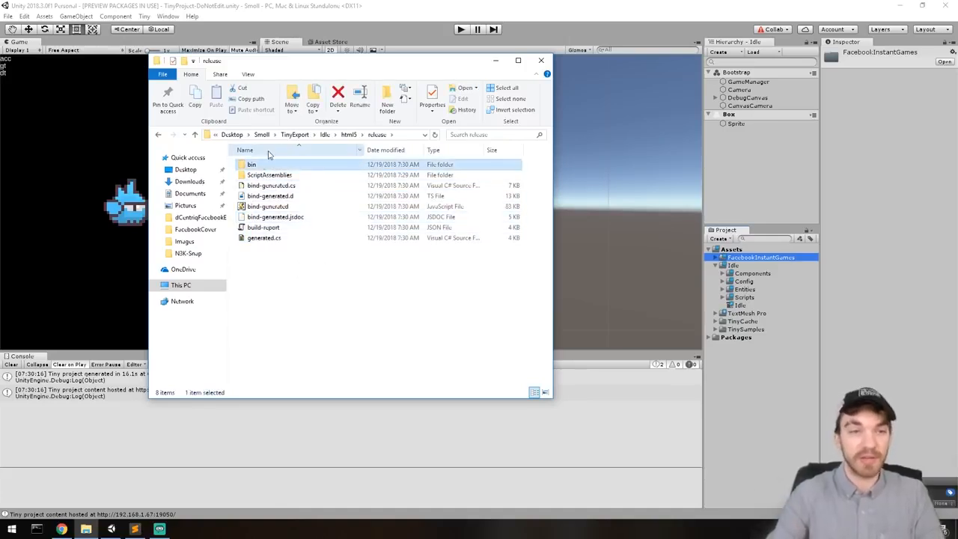
pyautogui.press('Return')
pyautogui.moveTo(399, 267); pyautogui.dragTo(229, 157)
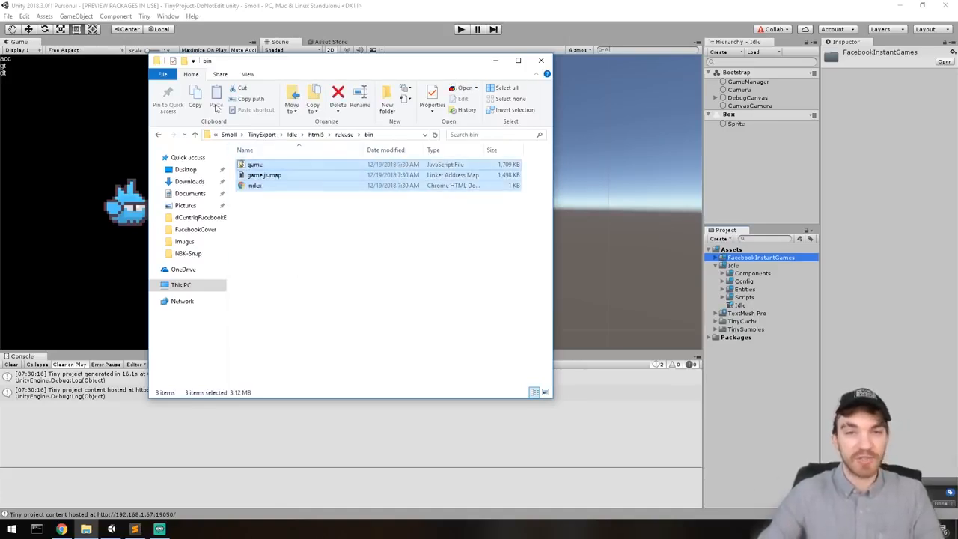
pyautogui.click(445, 263)
pyautogui.moveTo(455, 257); pyautogui.dragTo(228, 150)
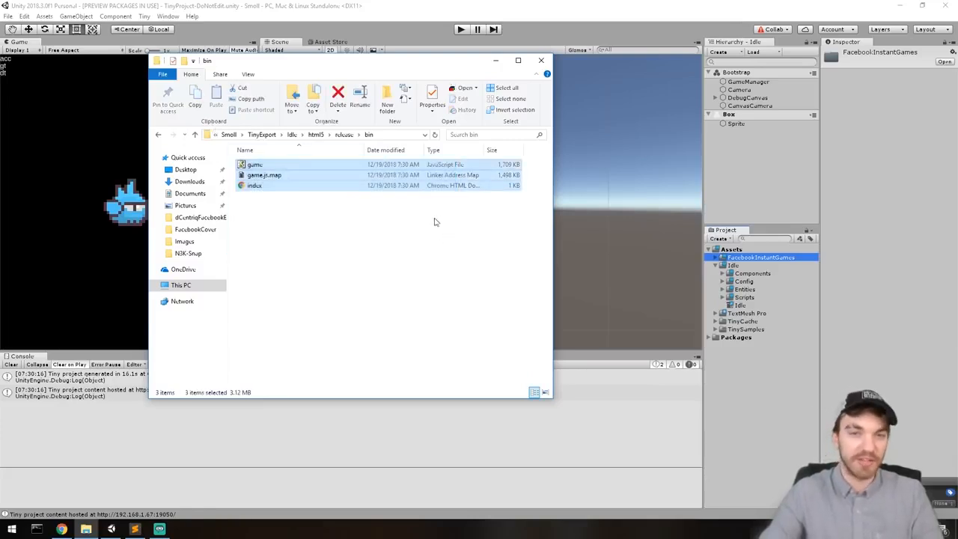
pyautogui.click(408, 226)
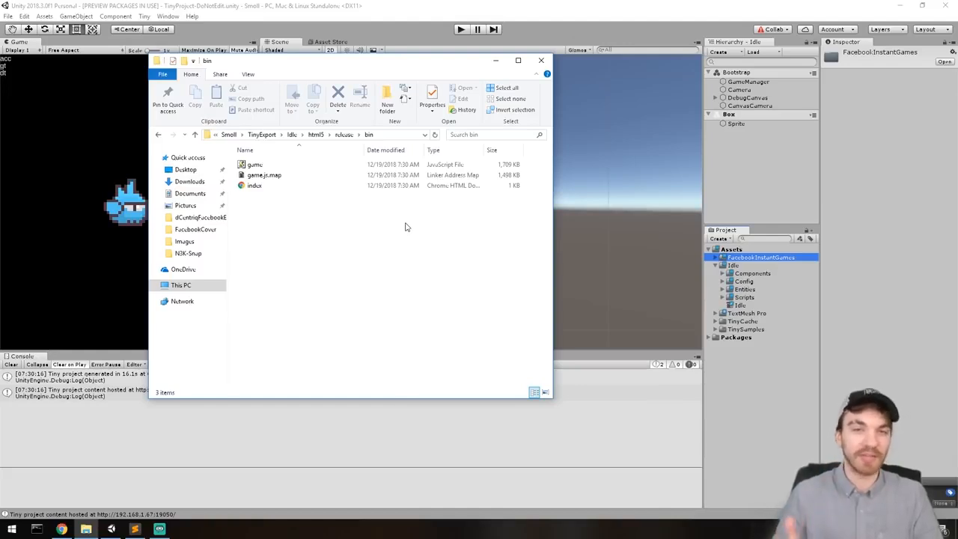
pyautogui.moveTo(428, 222); pyautogui.dragTo(254, 159)
pyautogui.click(396, 274)
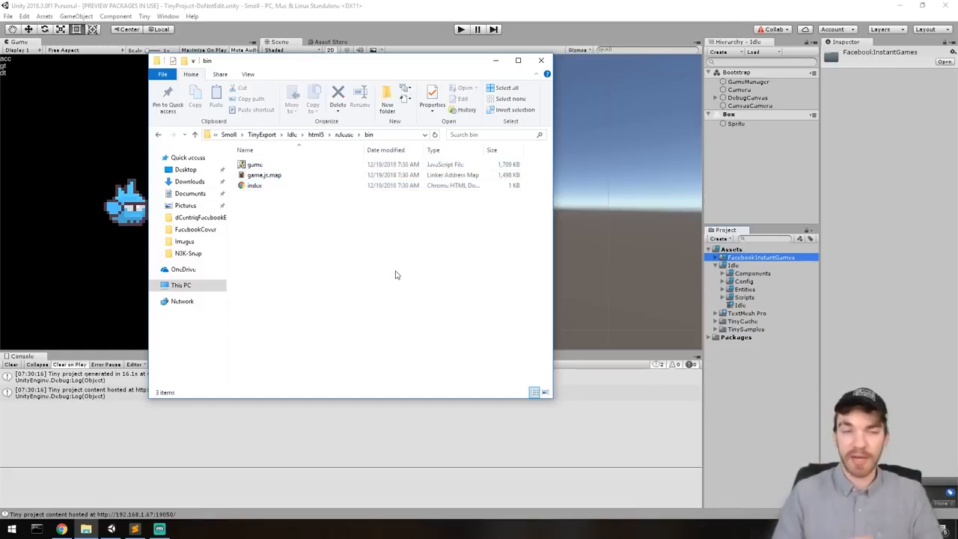
# - Copy the fbapp-config JSON file from the FacebookInstantGames assets folder into the release build's bin folder
pyautogui.click(723, 258)
pyautogui.click(756, 266)
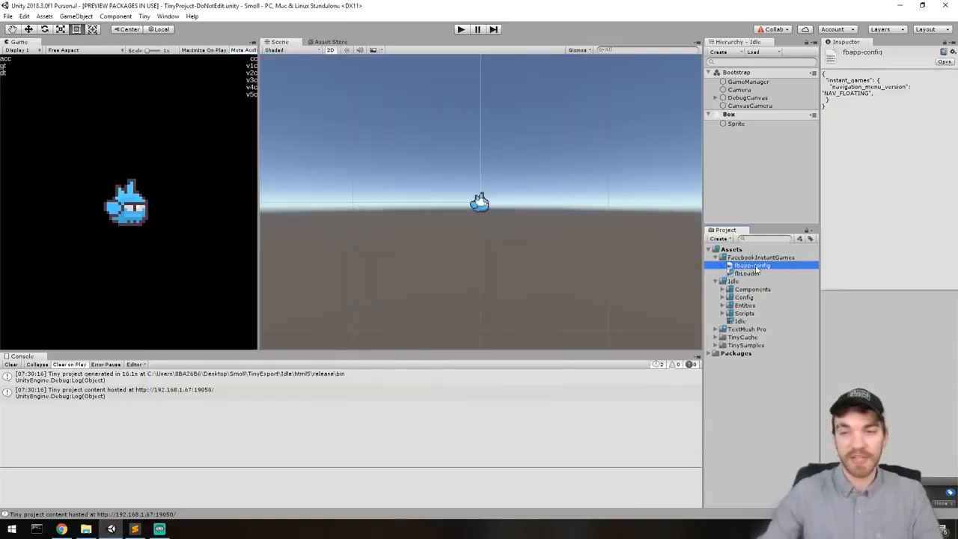
pyautogui.rightClick(753, 258)
pyautogui.click(797, 286)
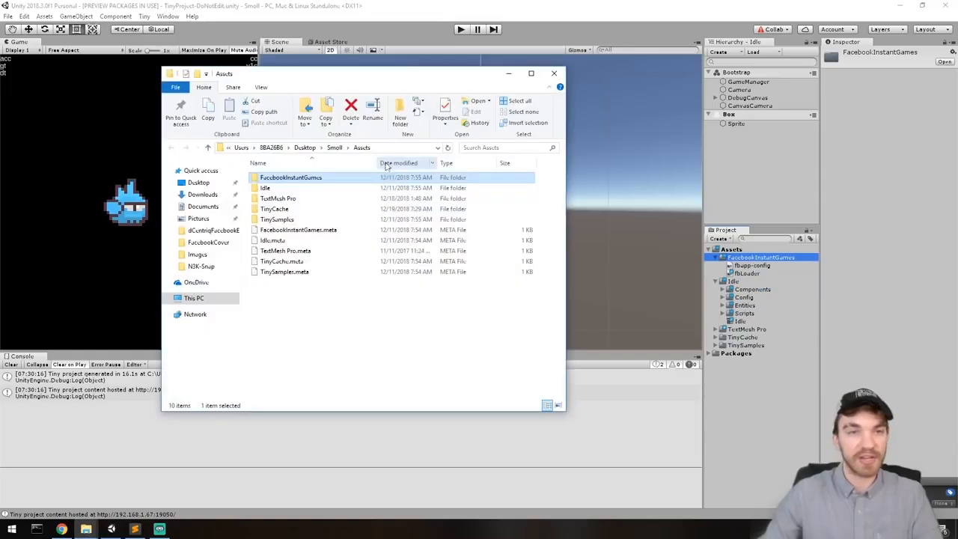
pyautogui.doubleClick(293, 178)
pyautogui.click(298, 178)
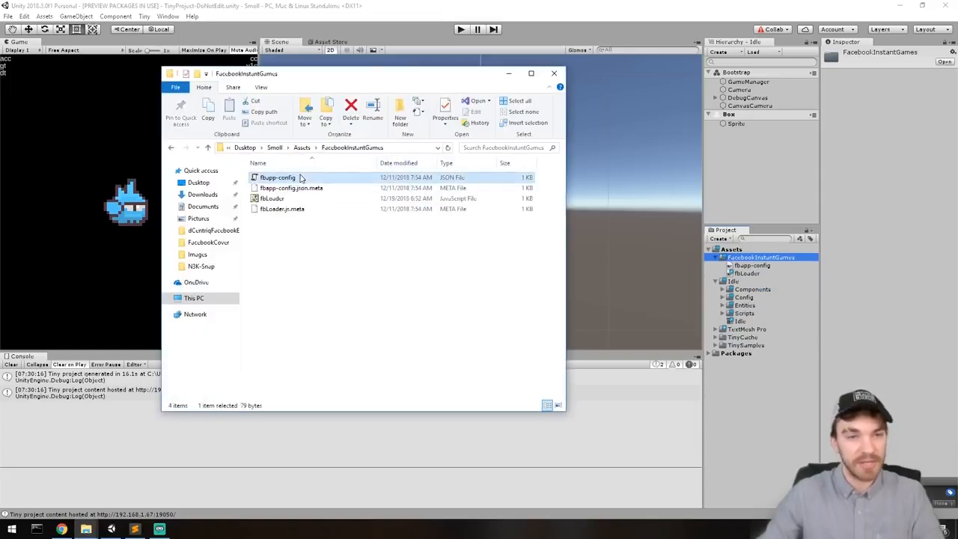
pyautogui.click(508, 74)
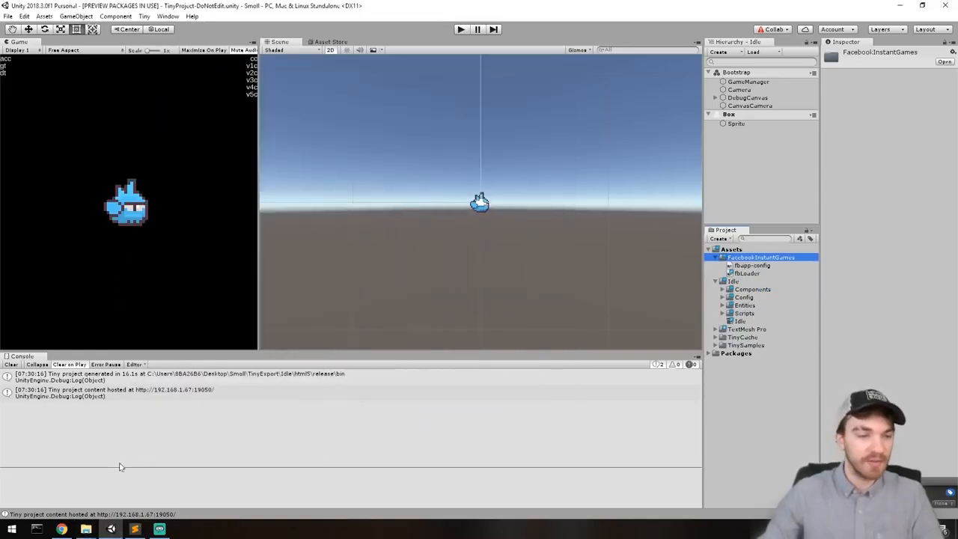
pyautogui.moveTo(103, 529)
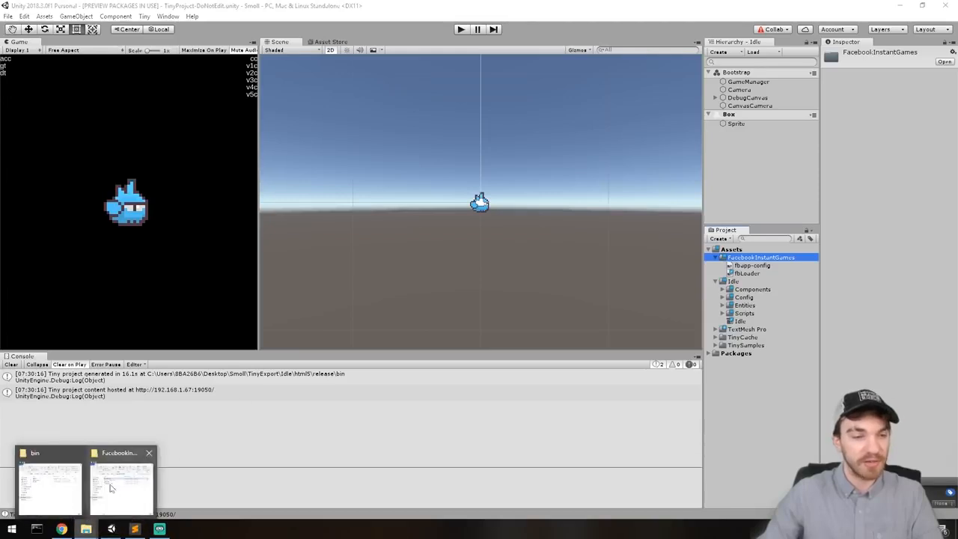
pyautogui.click(45, 486)
pyautogui.hotkey('ctrl', 'v')
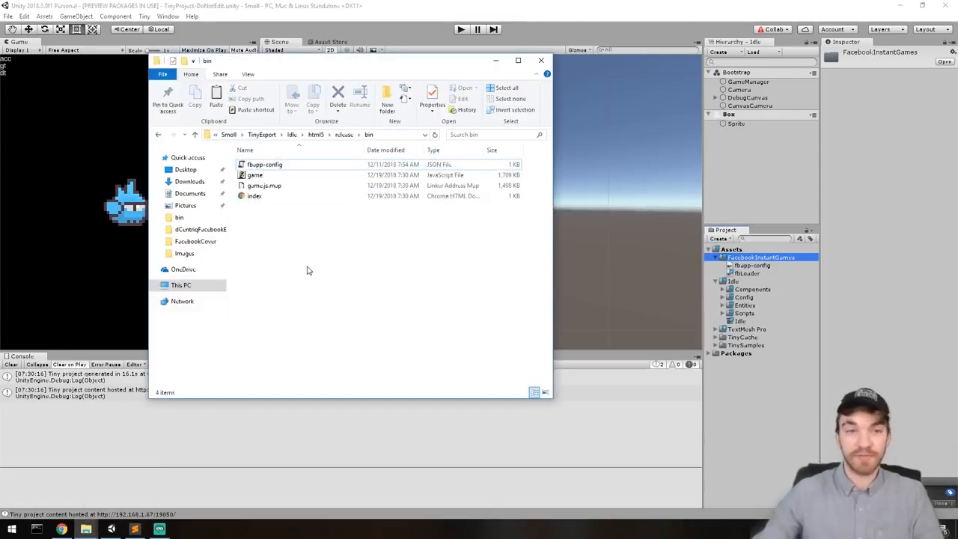
# - Open the release build's fbapp-config file in Sublime Text and examine its navigation_menu_version setting
pyautogui.rightClick(270, 168)
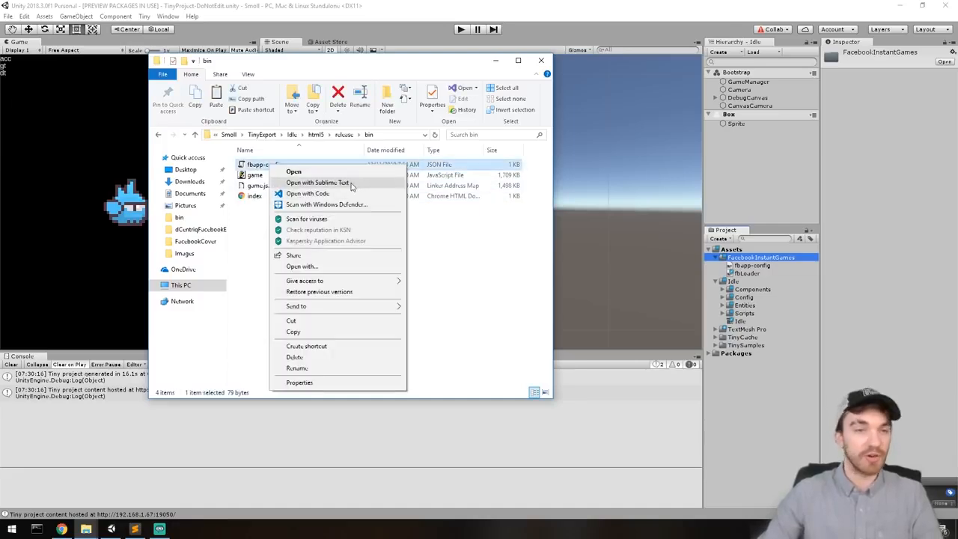
pyautogui.click(351, 184)
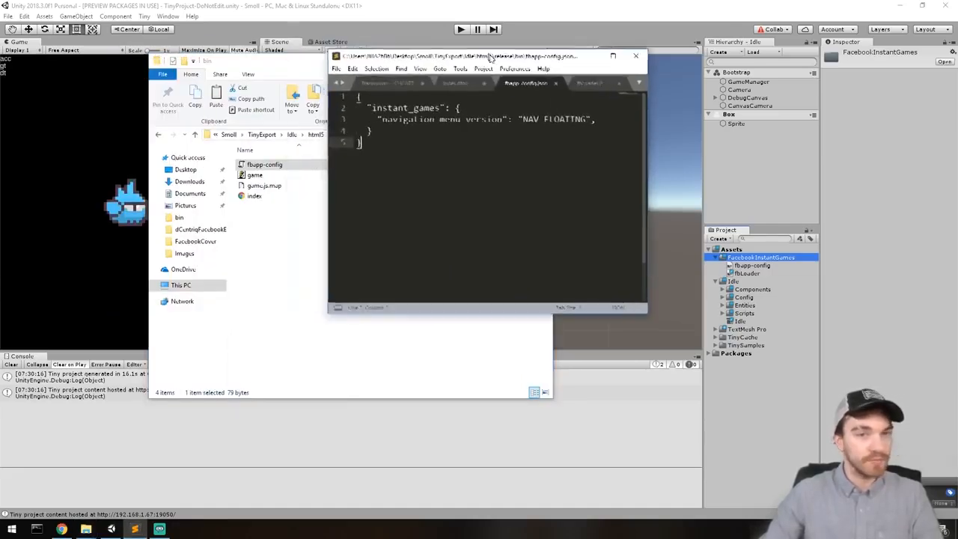
pyautogui.click(631, 72)
pyautogui.hotkey('ctrl', '=')
pyautogui.hotkey('ctrl', '=')
pyautogui.hotkey('ctrl', '=')
pyautogui.hotkey('ctrl', '=')
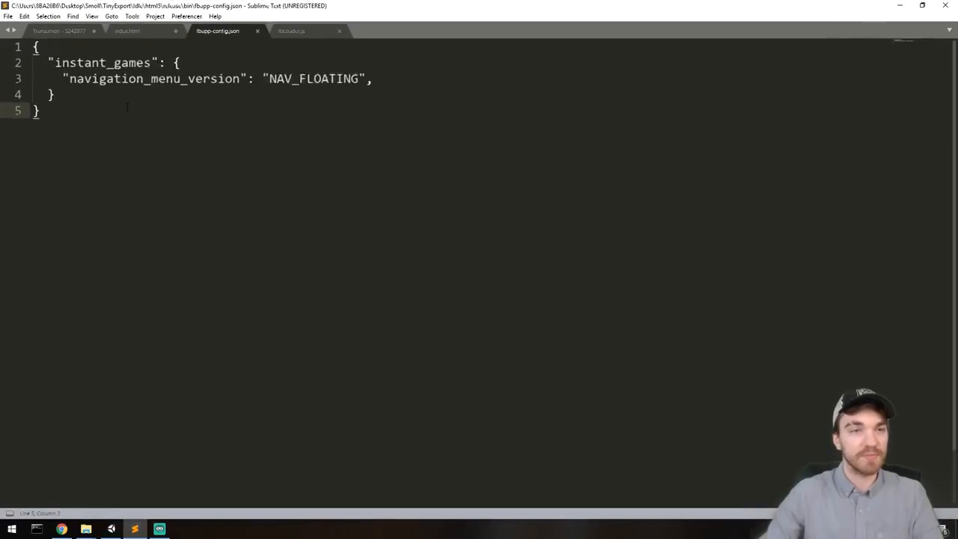
pyautogui.hotkey('ctrl', '=')
pyautogui.hotkey('ctrl', '=')
pyautogui.hotkey('ctrl', 'a')
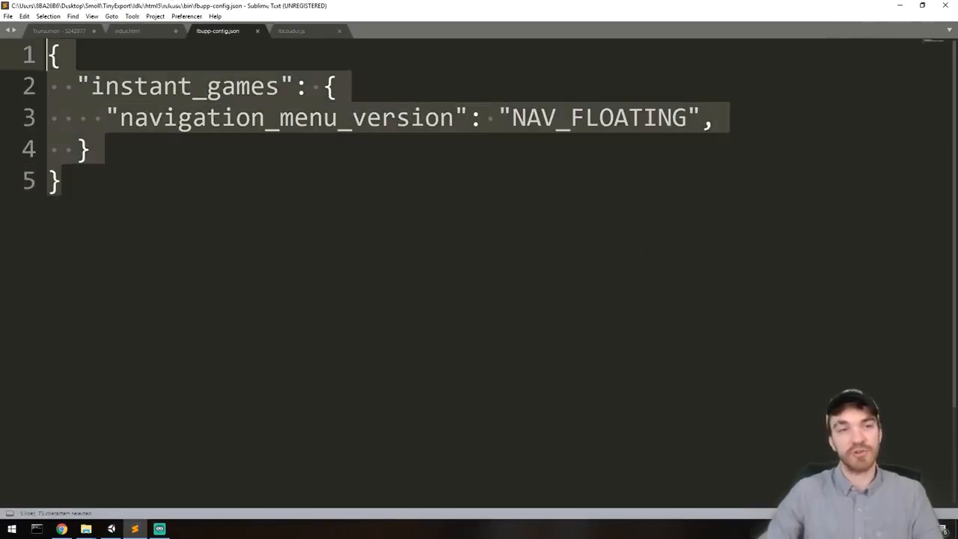
pyautogui.click(471, 235)
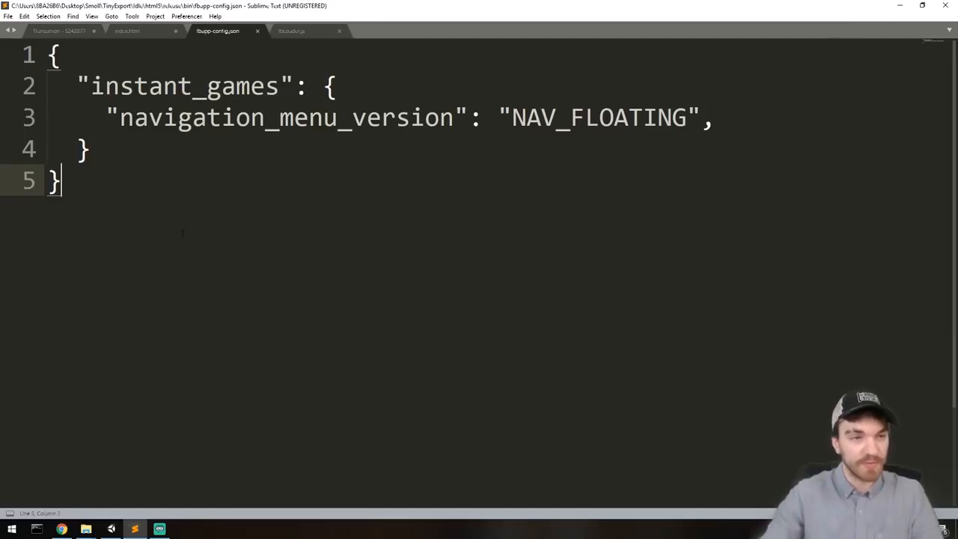
# - Write the file name fbapp-config.json below the code as a note, remove it again, and save the config file
pyautogui.press('Return')
pyautogui.press('Return')
pyautogui.write('fb')
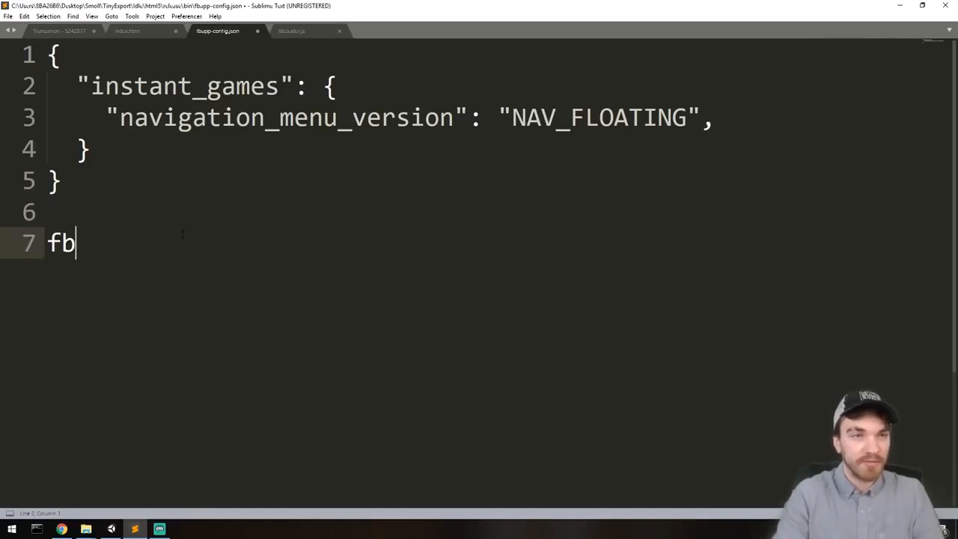
pyautogui.write('app-config.json')
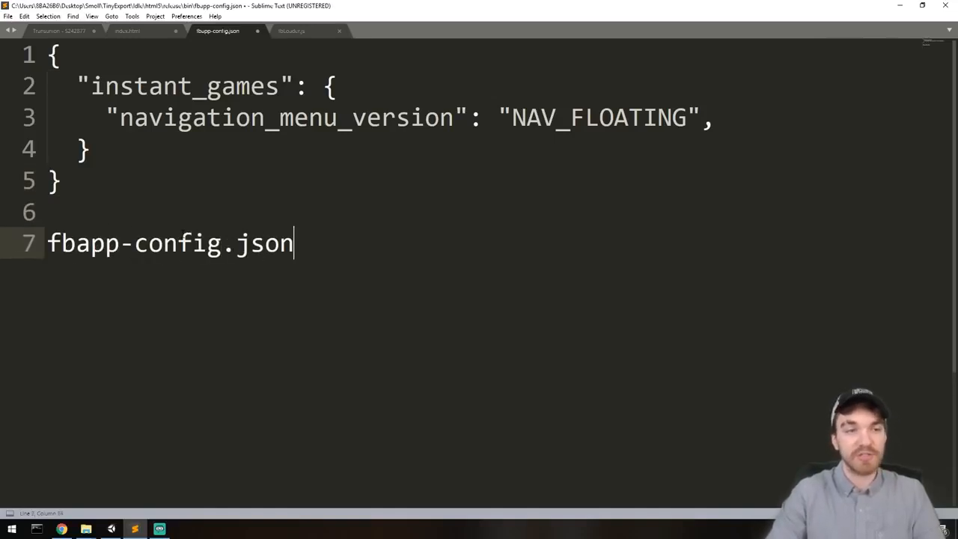
pyautogui.hotkey('shift', 'Up')
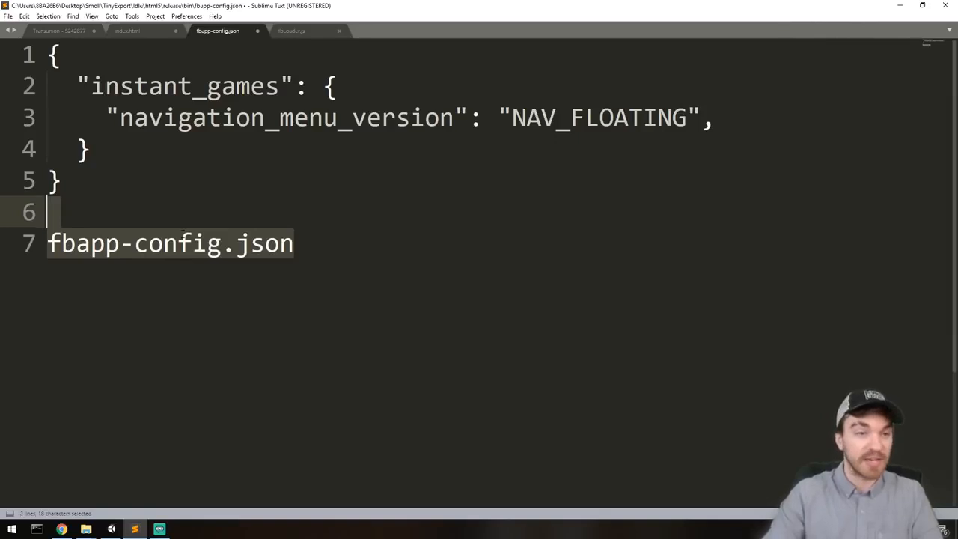
pyautogui.press('BackSpace')
pyautogui.press('BackSpace')
pyautogui.hotkey('ctrl', 's')
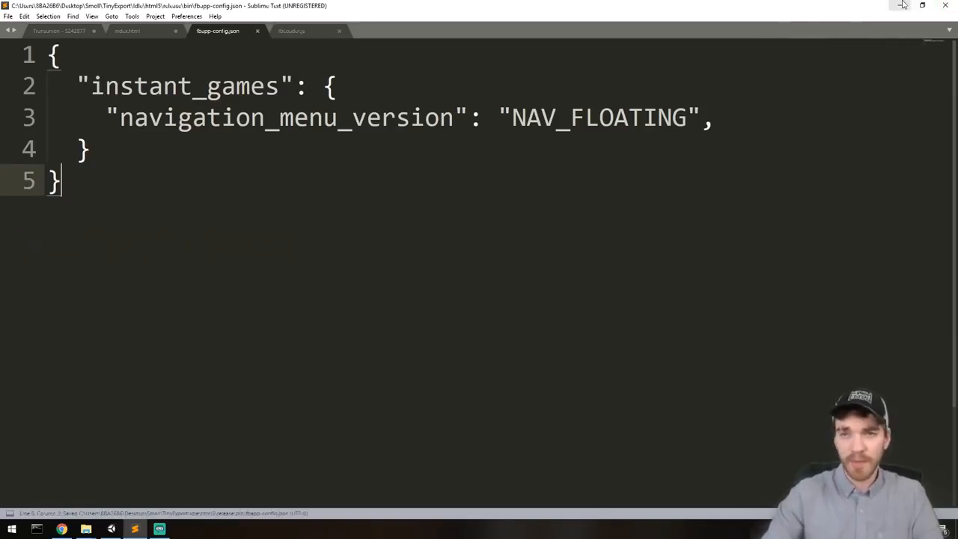
pyautogui.hotkey('ctrl', '-')
pyautogui.hotkey('ctrl', '-')
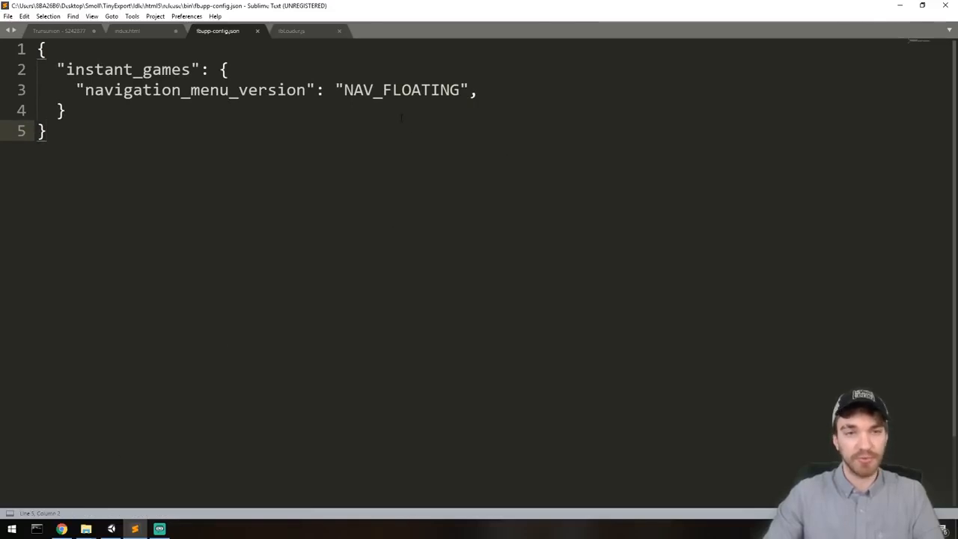
pyautogui.press('Up')
pyautogui.press('End')
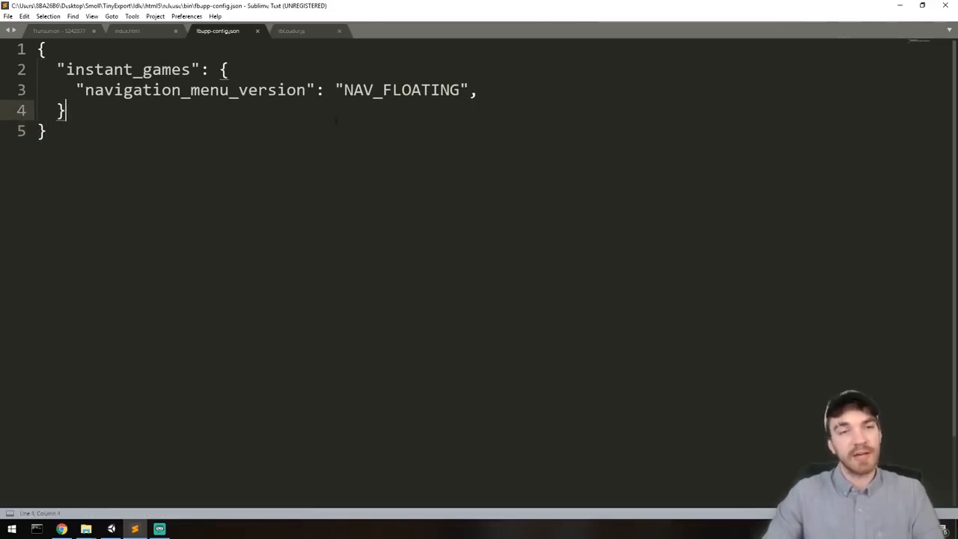
pyautogui.press('Down')
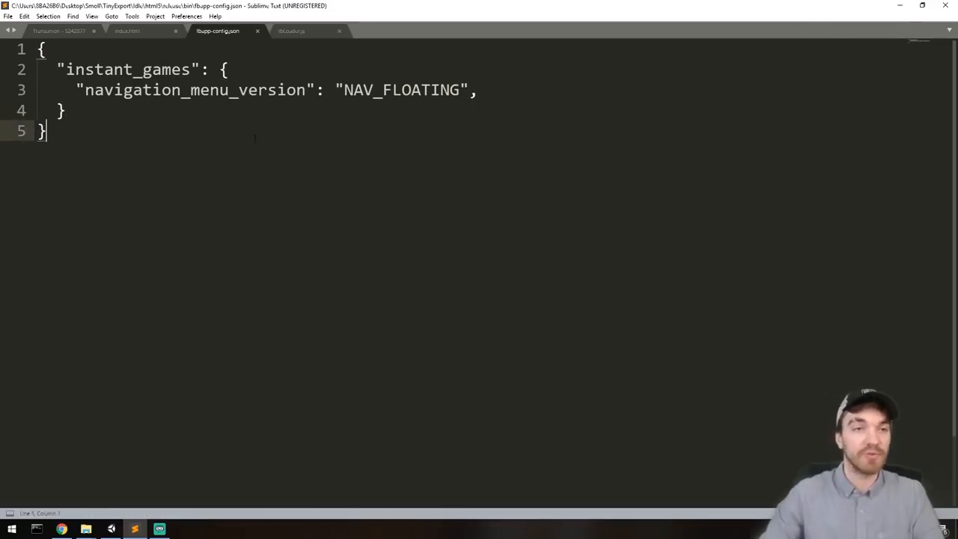
pyautogui.press('Return')
pyautogui.press('Return')
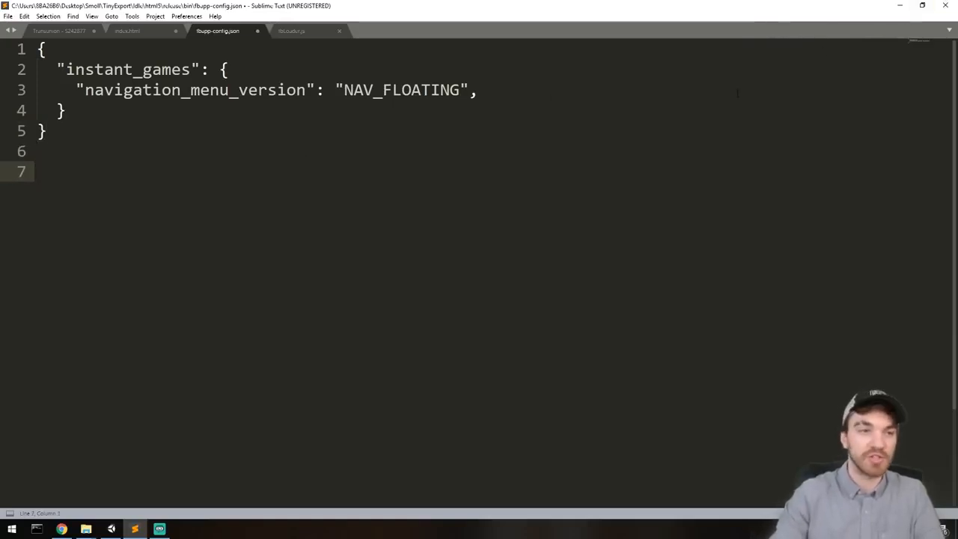
pyautogui.press('BackSpace')
pyautogui.press('BackSpace')
pyautogui.hotkey('ctrl', 's')
pyautogui.click(900, 5)
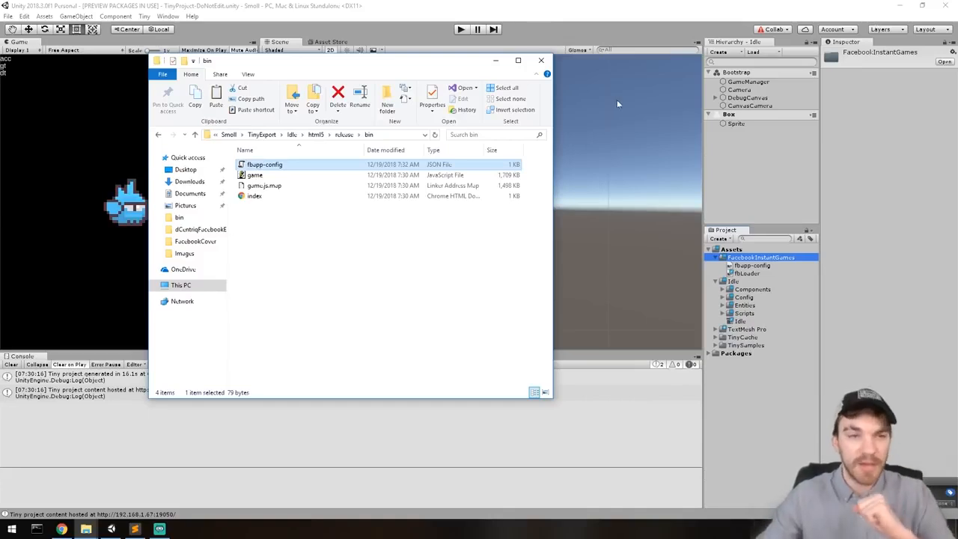
pyautogui.moveTo(389, 256); pyautogui.dragTo(150, 84)
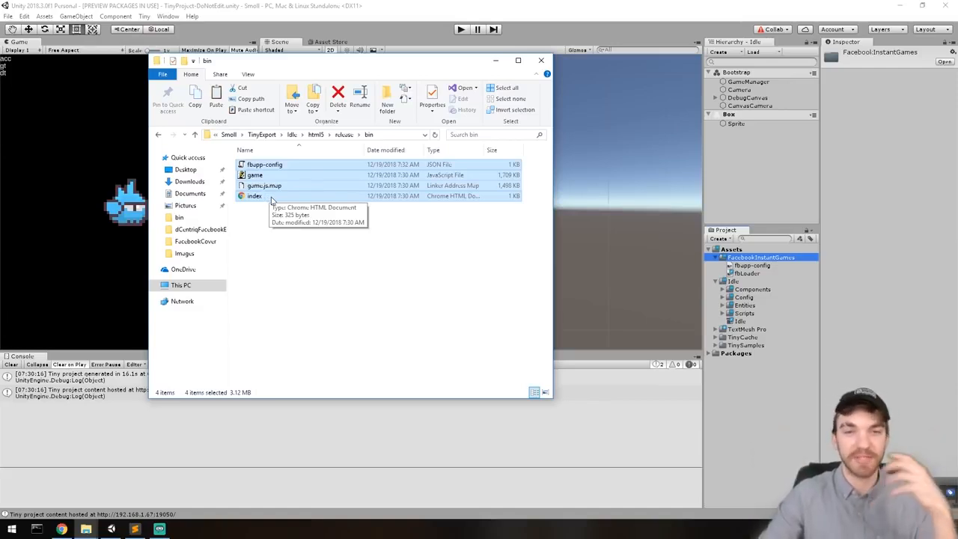
pyautogui.rightClick(272, 199)
pyautogui.moveTo(347, 313)
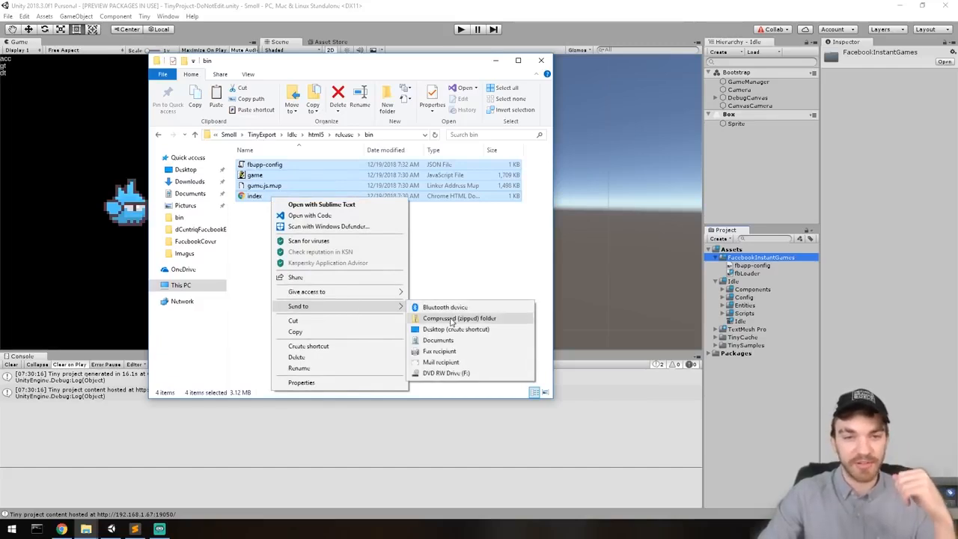
pyautogui.click(515, 222)
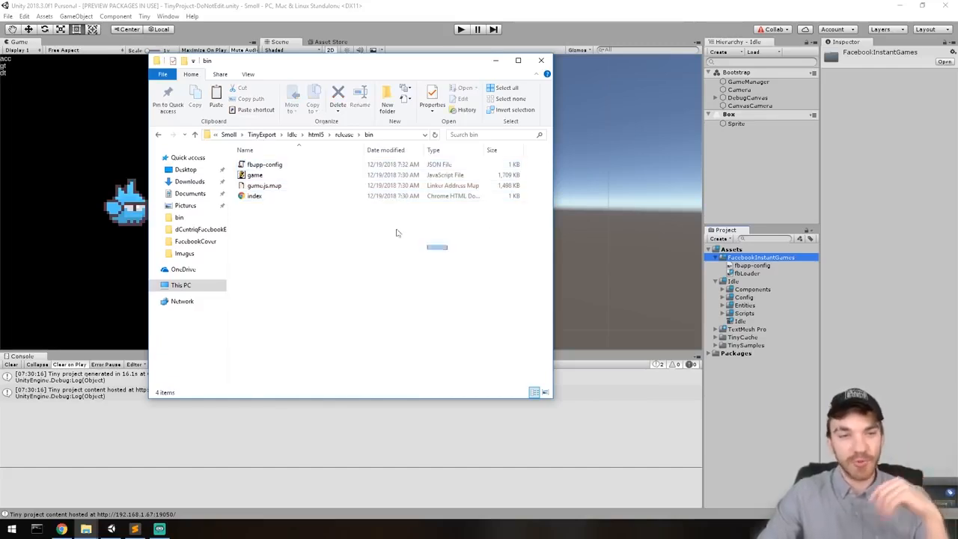
# - Compress the fbapp-config, game, game.js.map and index files into a zip archive named 1 in the bin folder
pyautogui.moveTo(430, 247); pyautogui.dragTo(264, 157)
pyautogui.rightClick(275, 197)
pyautogui.moveTo(343, 312)
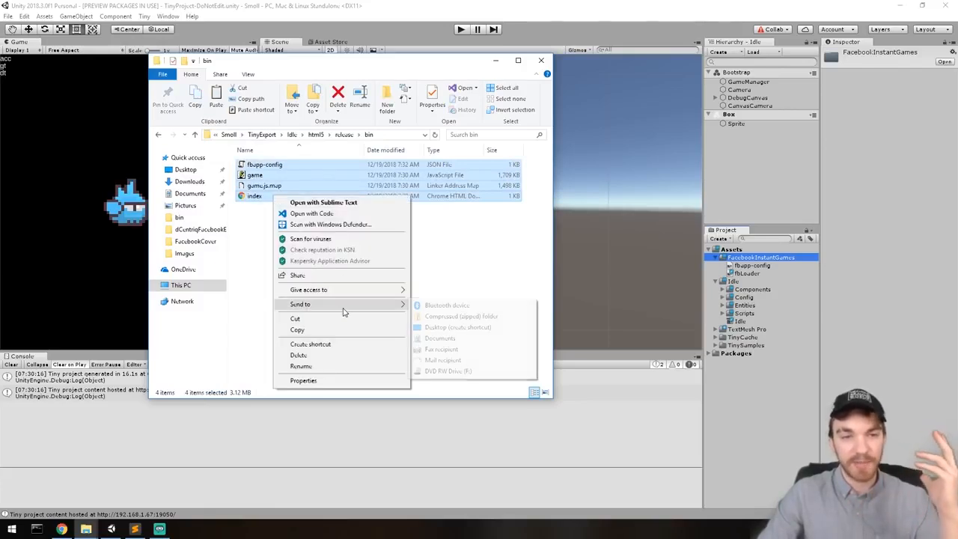
pyautogui.click(474, 317)
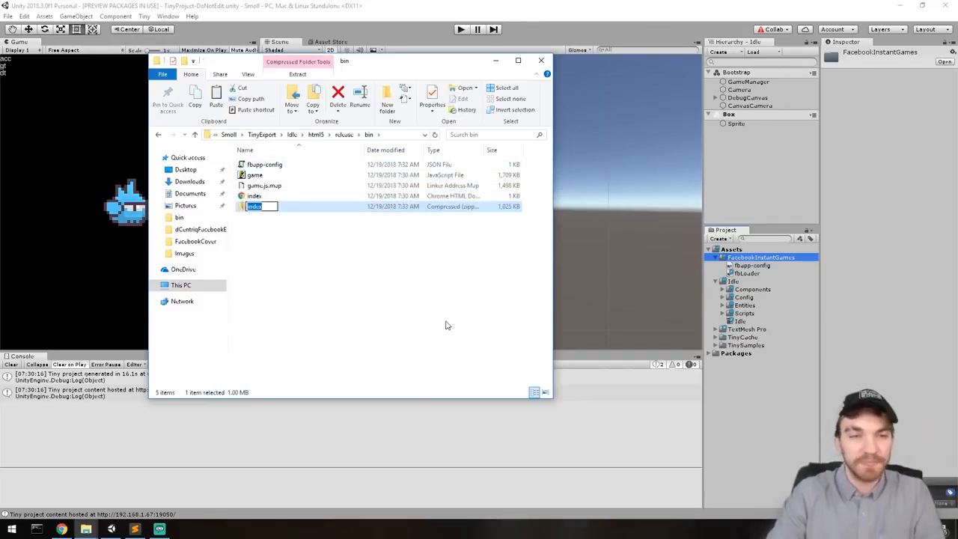
pyautogui.write('1')
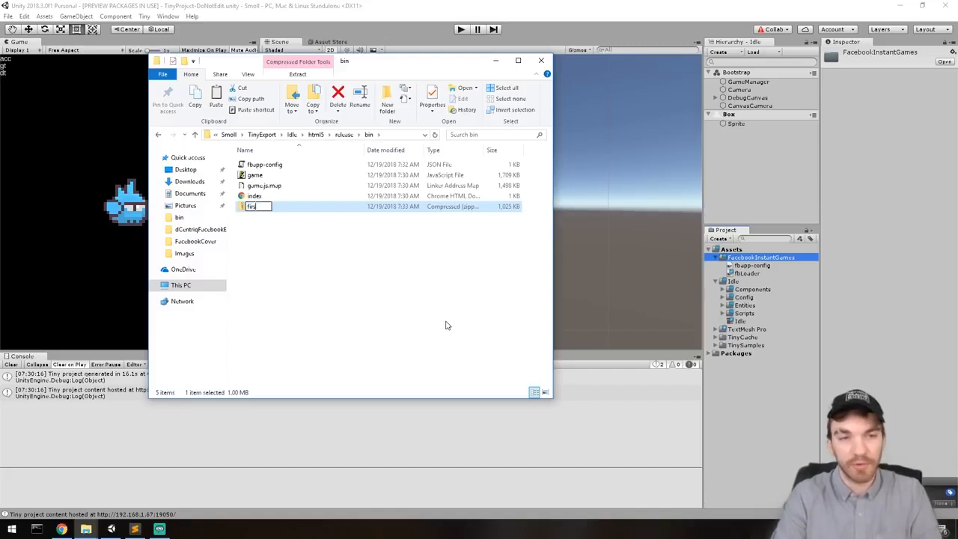
pyautogui.press('Return')
pyautogui.click(356, 278)
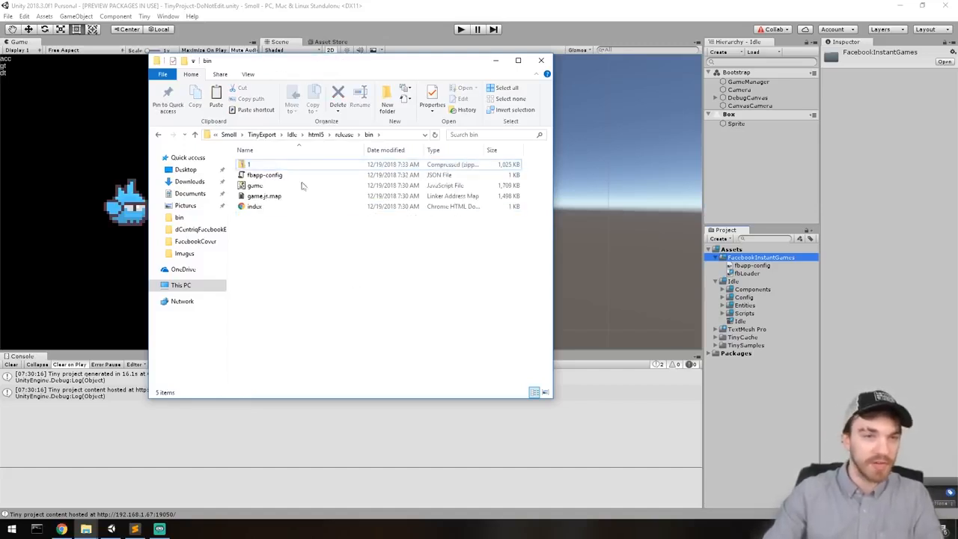
pyautogui.click(278, 162)
pyautogui.moveTo(257, 163)
pyautogui.mouseDown()
pyautogui.moveTo(274, 248)
pyautogui.moveTo(260, 164)
pyautogui.mouseUp()
pyautogui.click(335, 270)
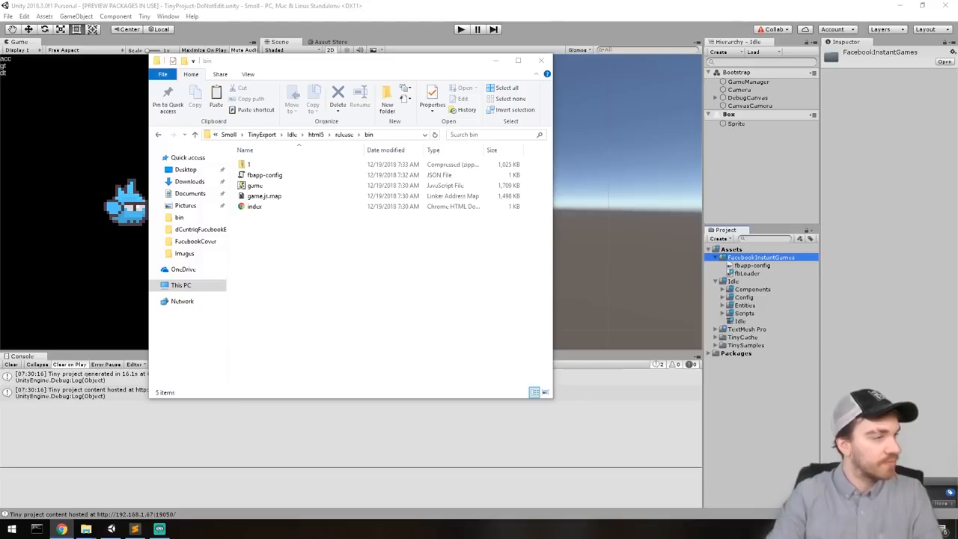
# - Switch to Chrome and open the Facebook for Developers site from the results for the corrected search "facebook developer"
pyautogui.click(62, 529)
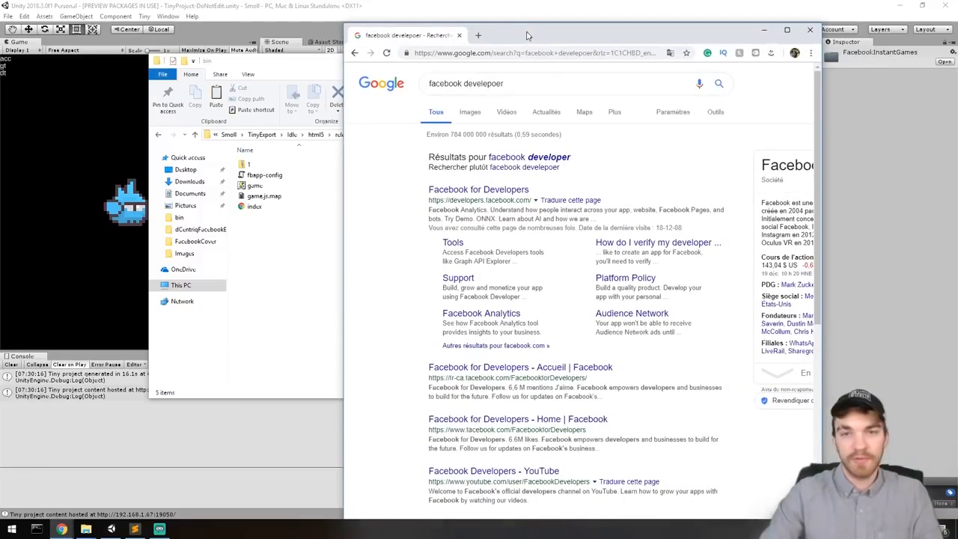
pyautogui.click(555, 166)
pyautogui.moveTo(500, 83); pyautogui.dragTo(381, 87)
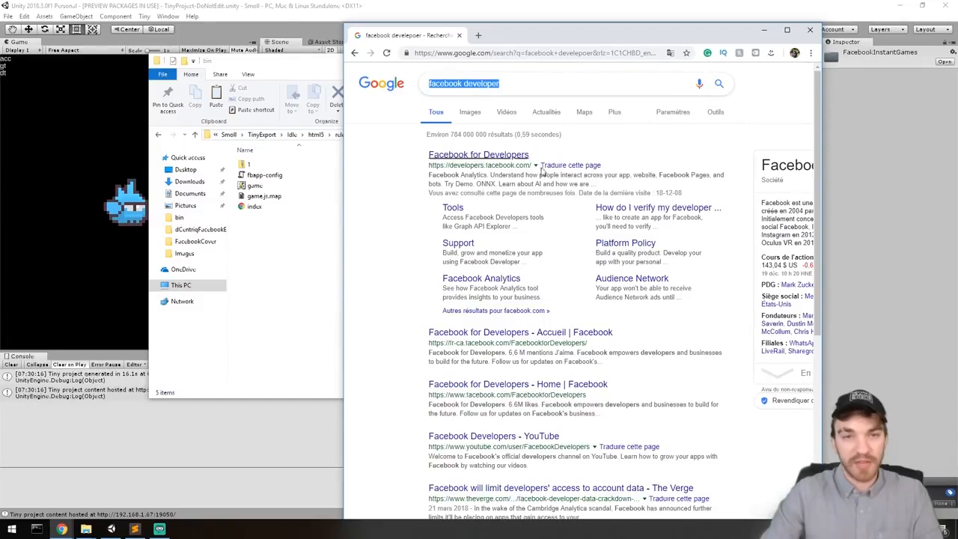
pyautogui.click(498, 155)
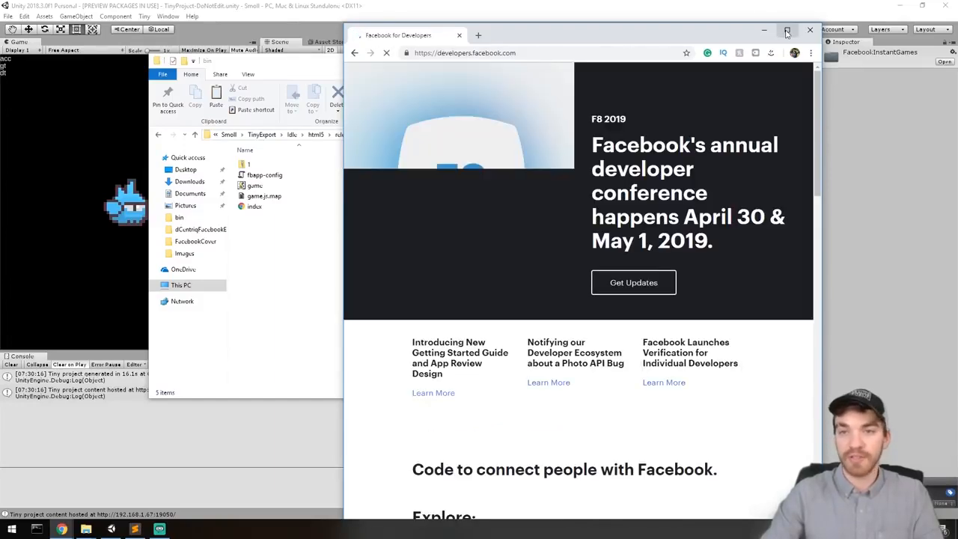
pyautogui.click(787, 29)
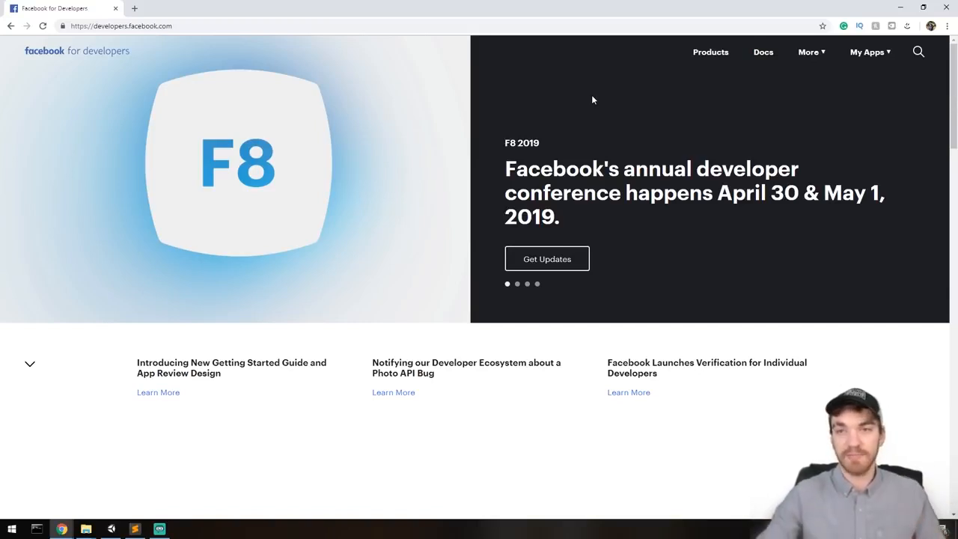
# - Create a new app ID with the display name N3K_TEST_INSTANT_GAME and complete the security check
pyautogui.click(872, 52)
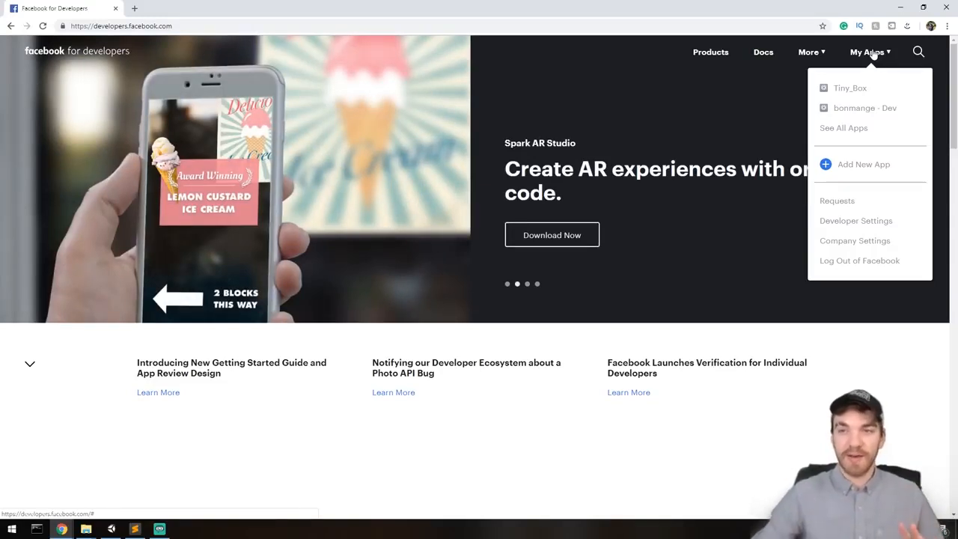
pyautogui.click(874, 54)
pyautogui.click(880, 57)
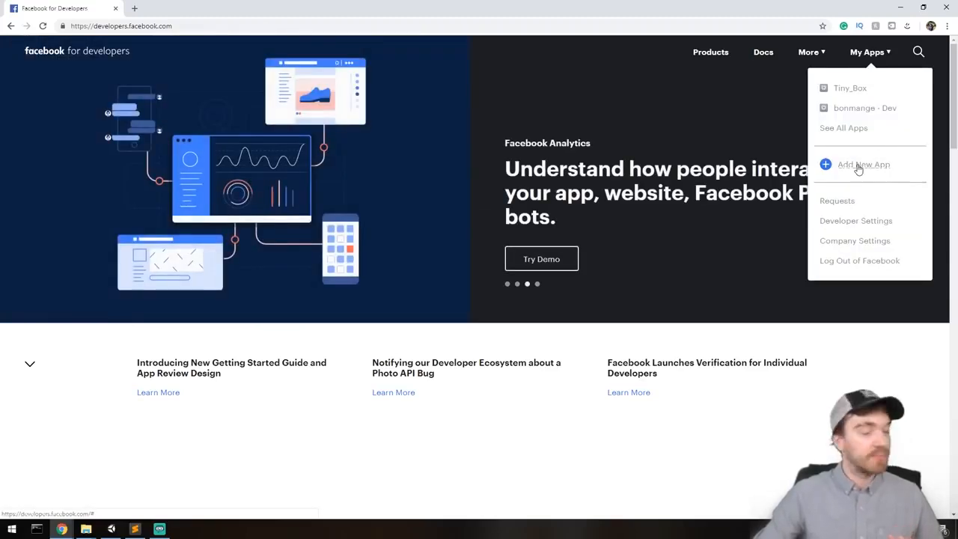
pyautogui.click(858, 166)
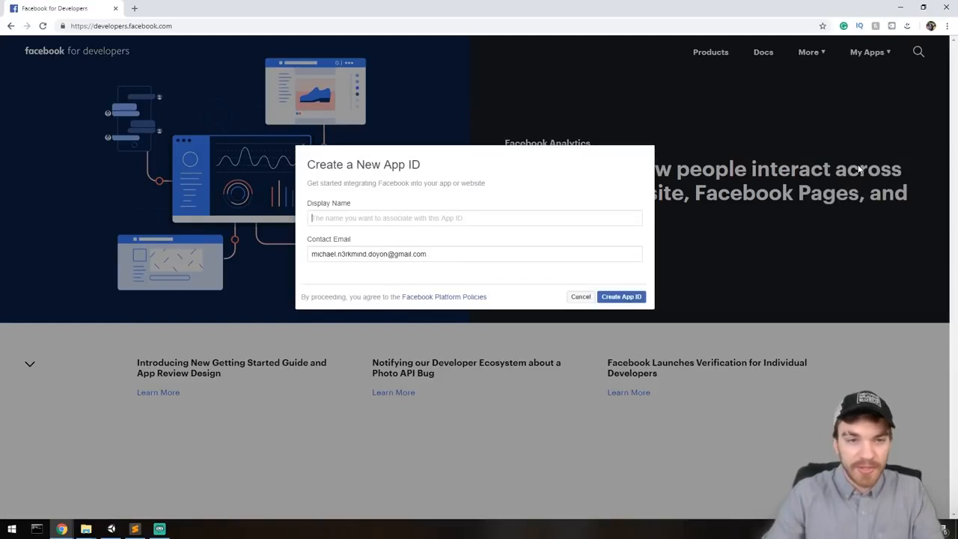
pyautogui.click(472, 218)
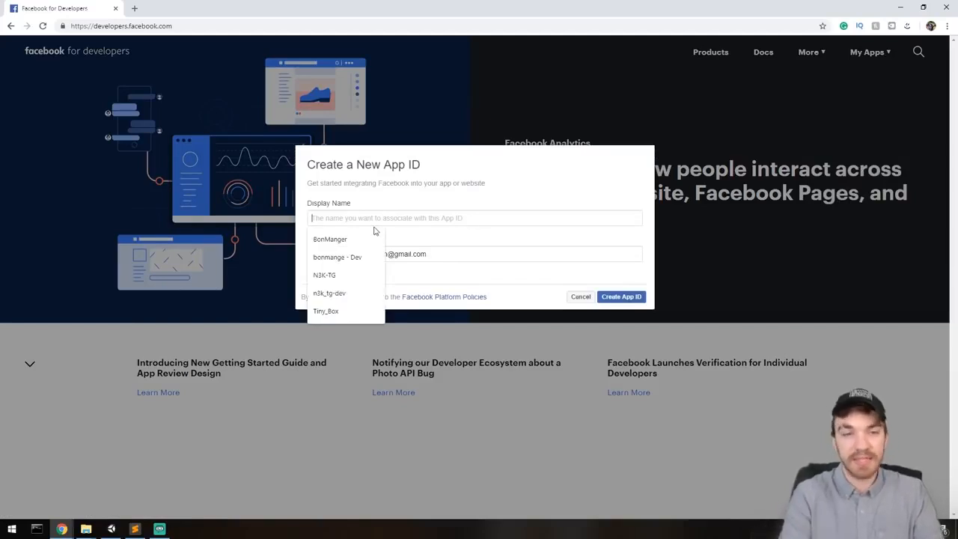
pyautogui.write('N3K')
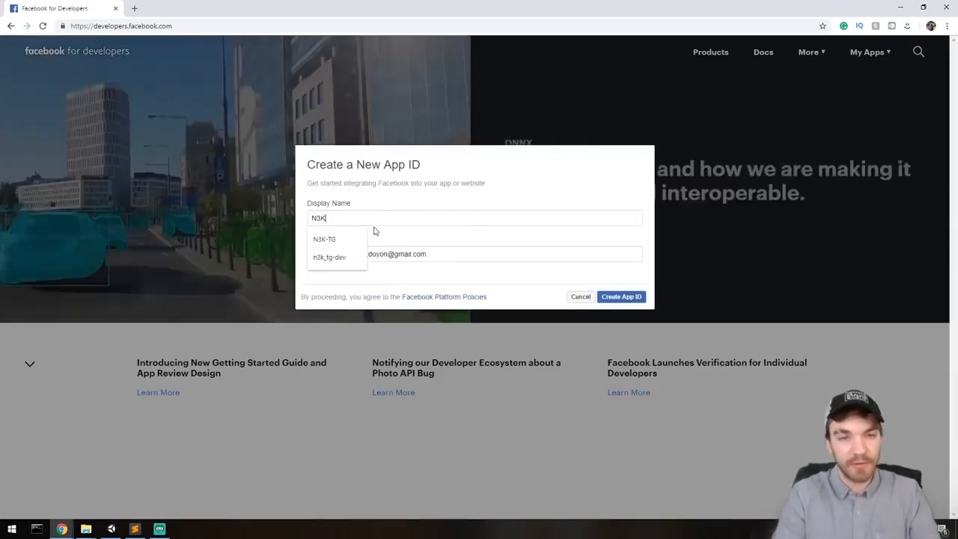
pyautogui.write('_TEST INSTANT_GAME')
pyautogui.click(633, 299)
pyautogui.click(360, 207)
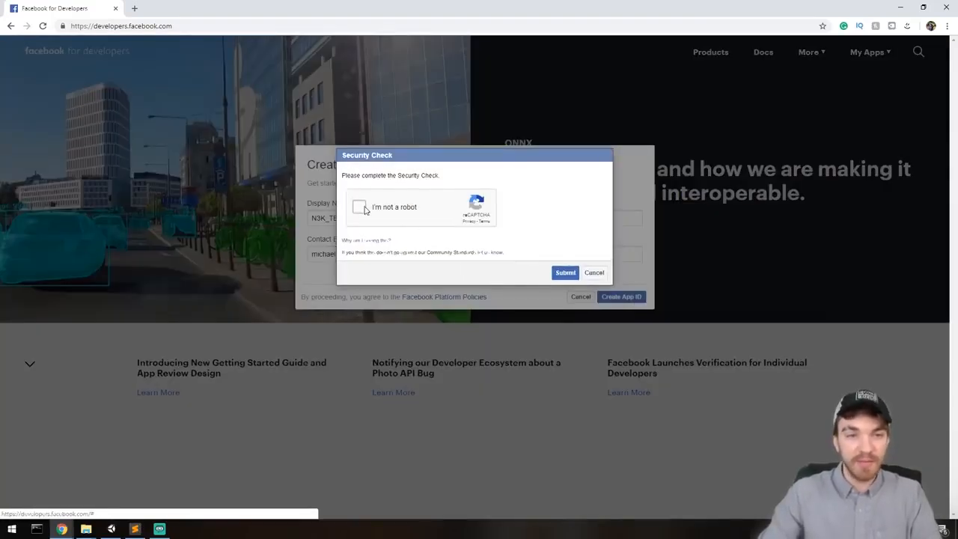
pyautogui.click(565, 274)
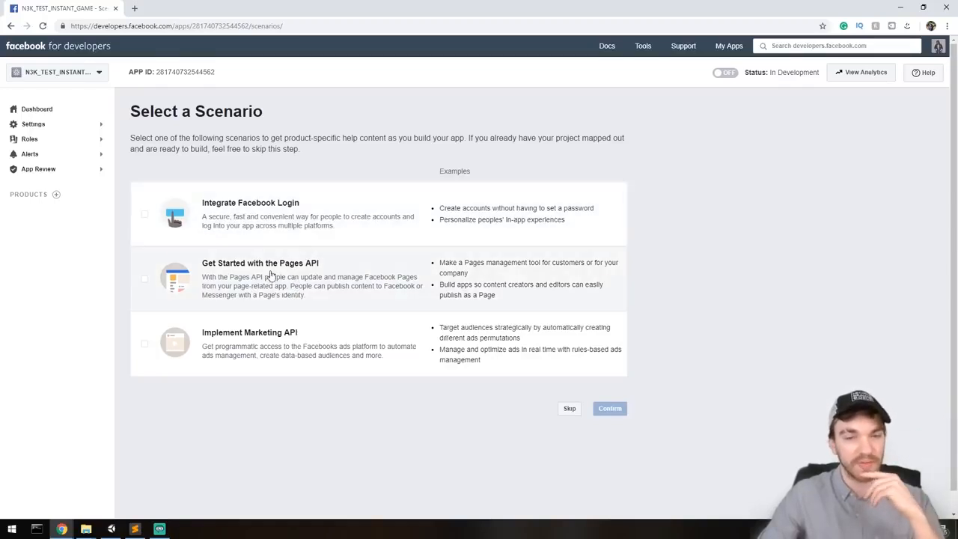
# - Skip the scenario selection and add the Instant Games product to the app
pyautogui.click(569, 408)
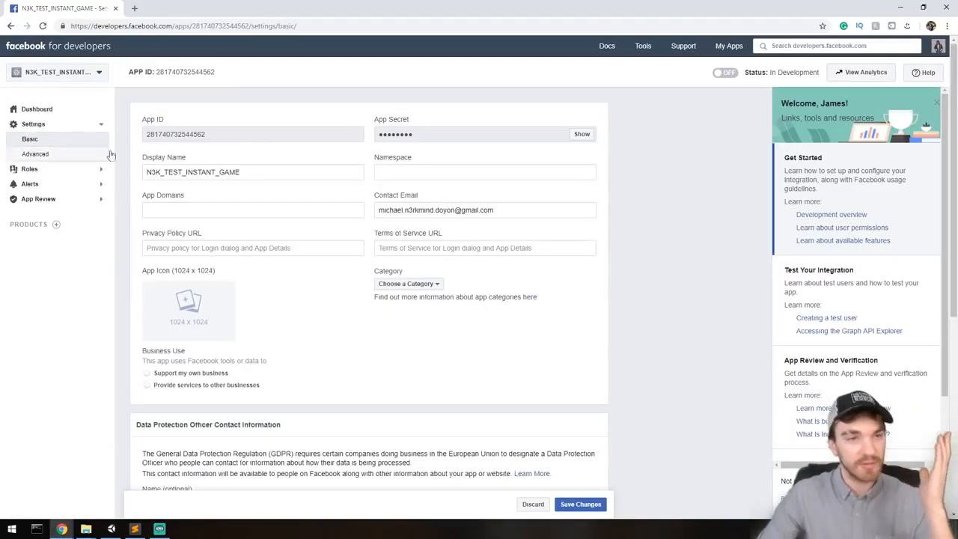
pyautogui.click(54, 225)
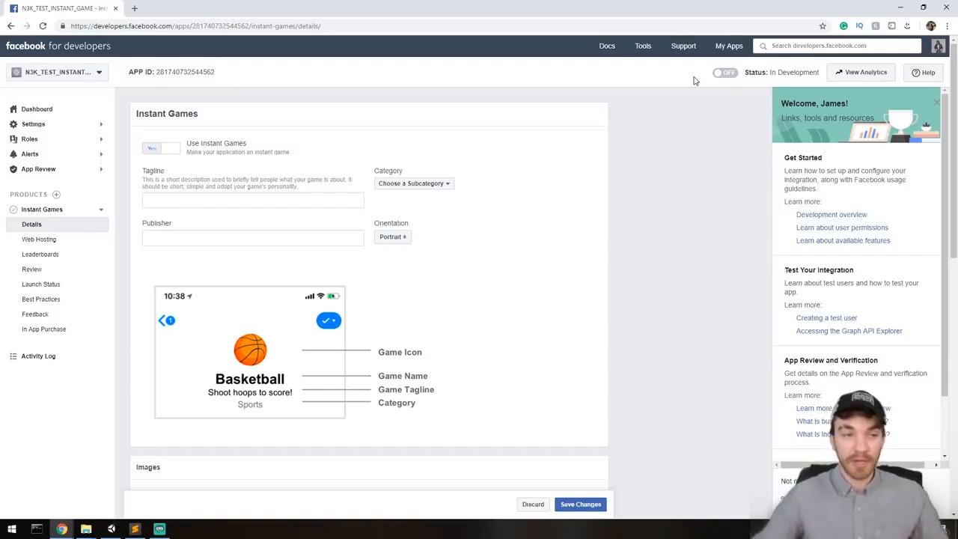
# - Open Web Hosting for Instant Games and choose 1.zip from the bin folder for a new asset version
pyautogui.click(30, 241)
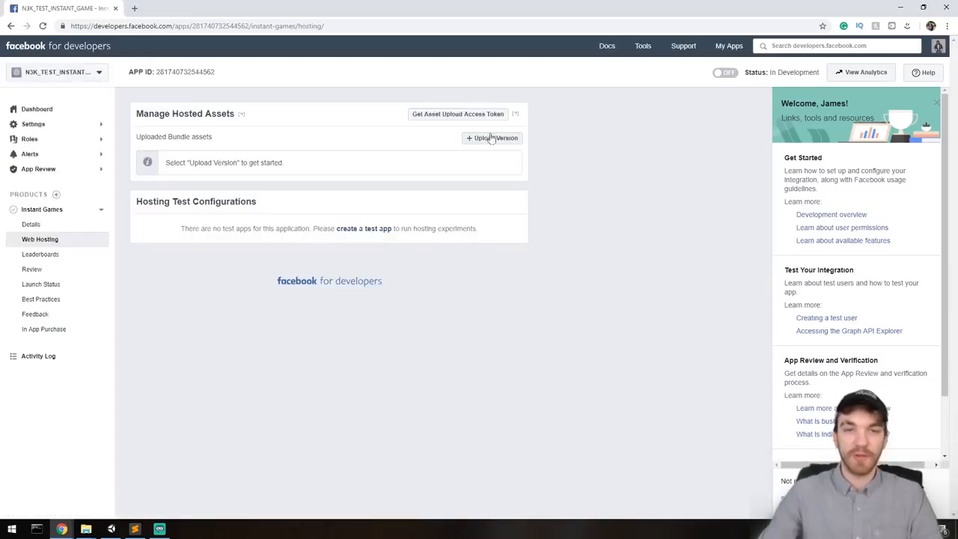
pyautogui.click(483, 141)
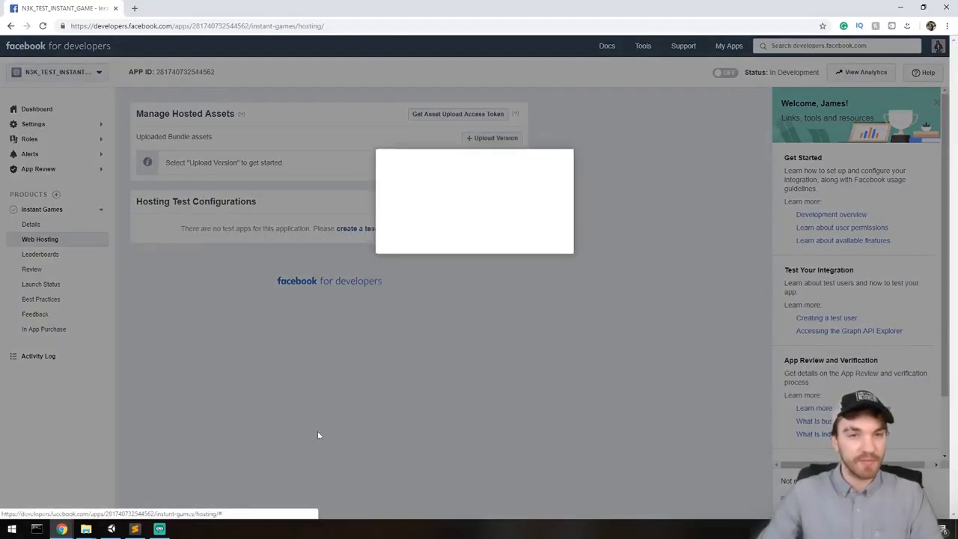
pyautogui.moveTo(86, 528)
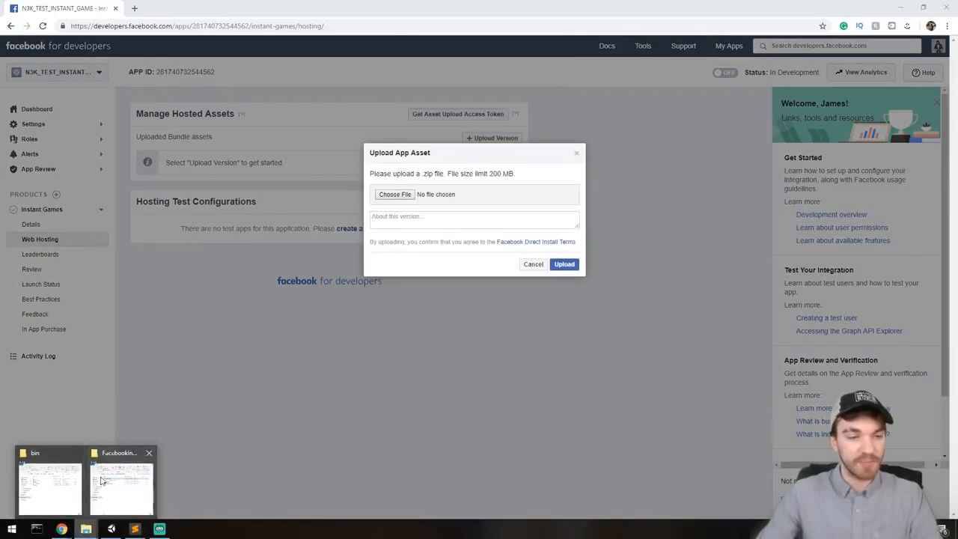
pyautogui.click(62, 479)
pyautogui.moveTo(346, 66); pyautogui.dragTo(756, 125)
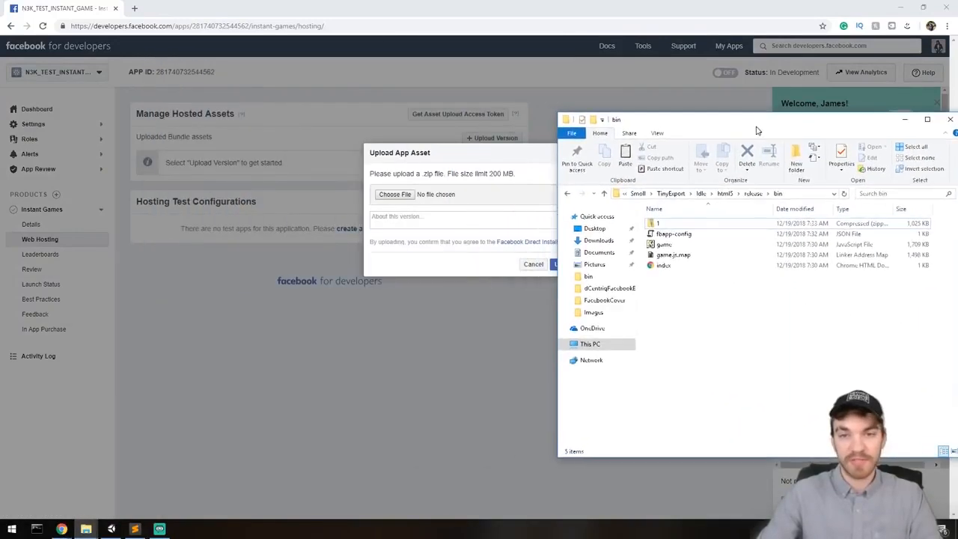
pyautogui.moveTo(659, 223); pyautogui.dragTo(447, 199)
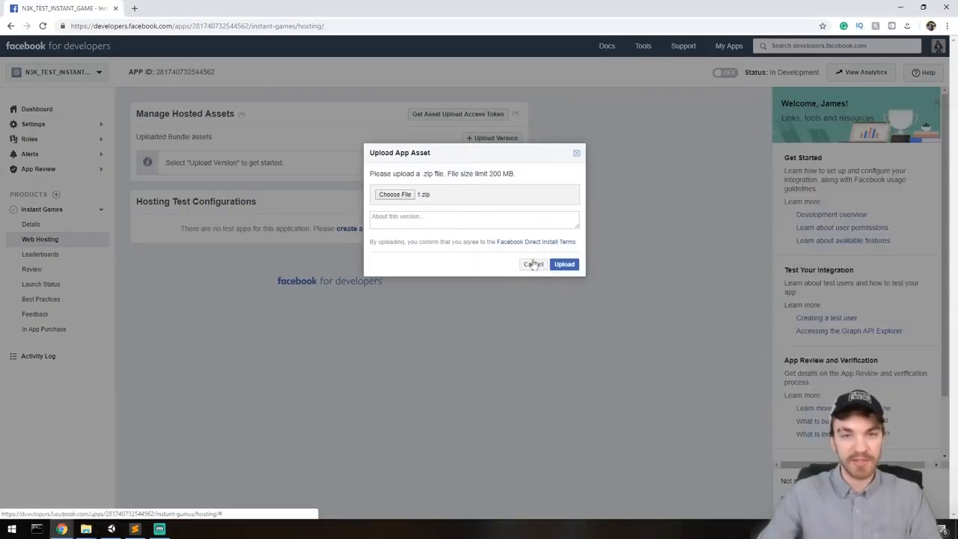
# - Try to upload 1.zip as an app asset, and close the error message and the upload dialog
pyautogui.moveTo(505, 174); pyautogui.dragTo(525, 182)
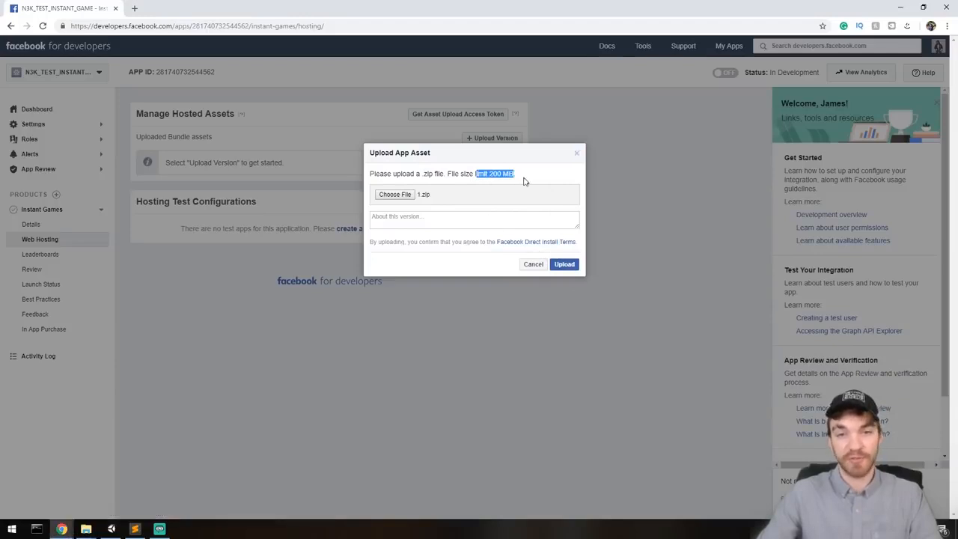
pyautogui.click(563, 265)
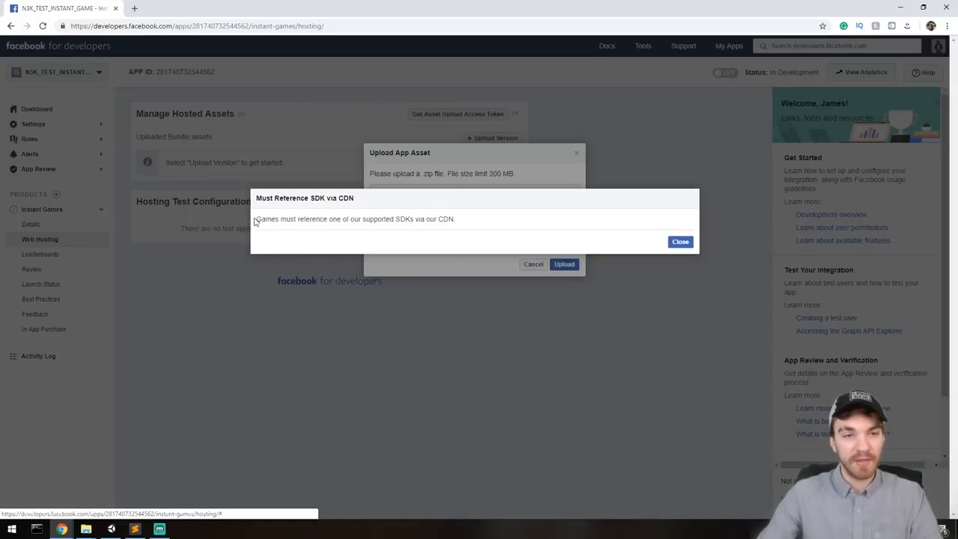
pyautogui.moveTo(273, 217); pyautogui.dragTo(443, 217)
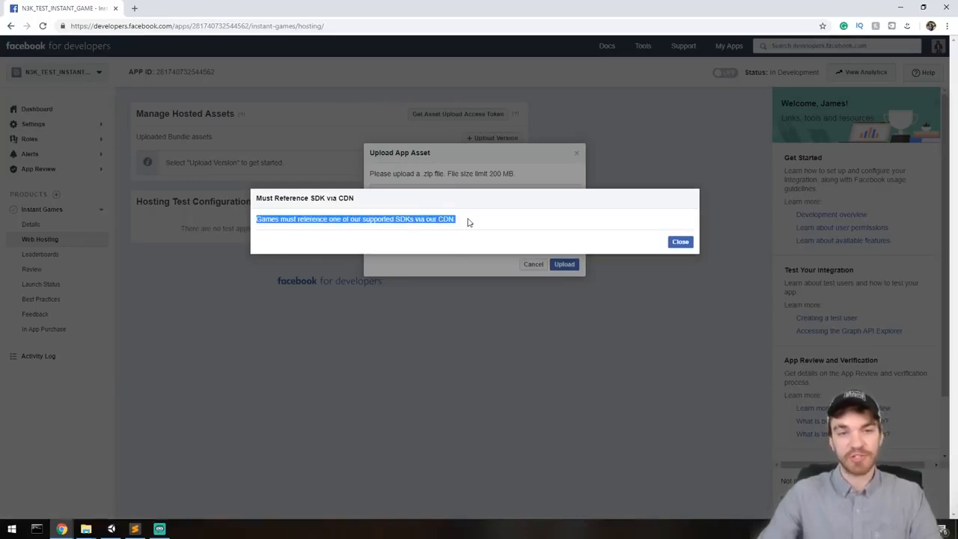
pyautogui.click(679, 247)
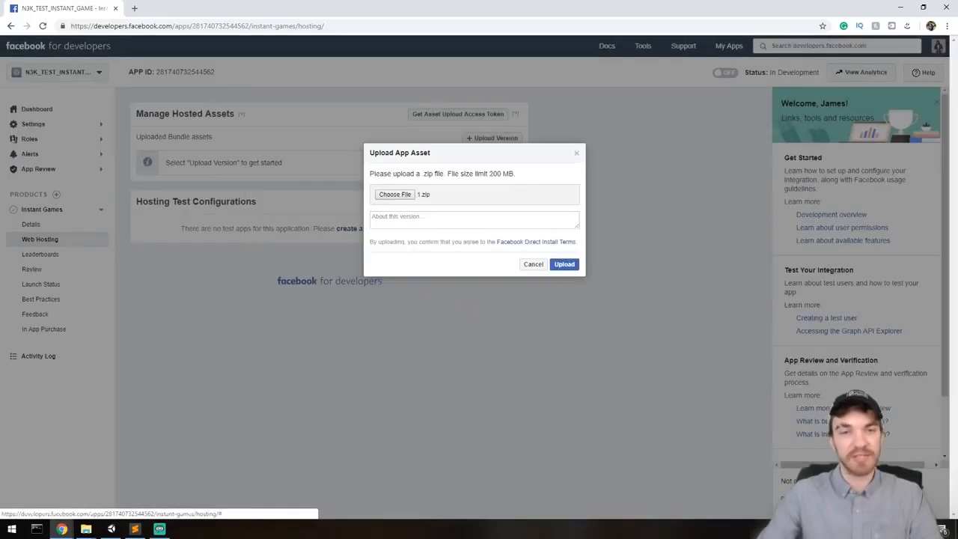
pyautogui.rightClick(580, 155)
pyautogui.click(571, 157)
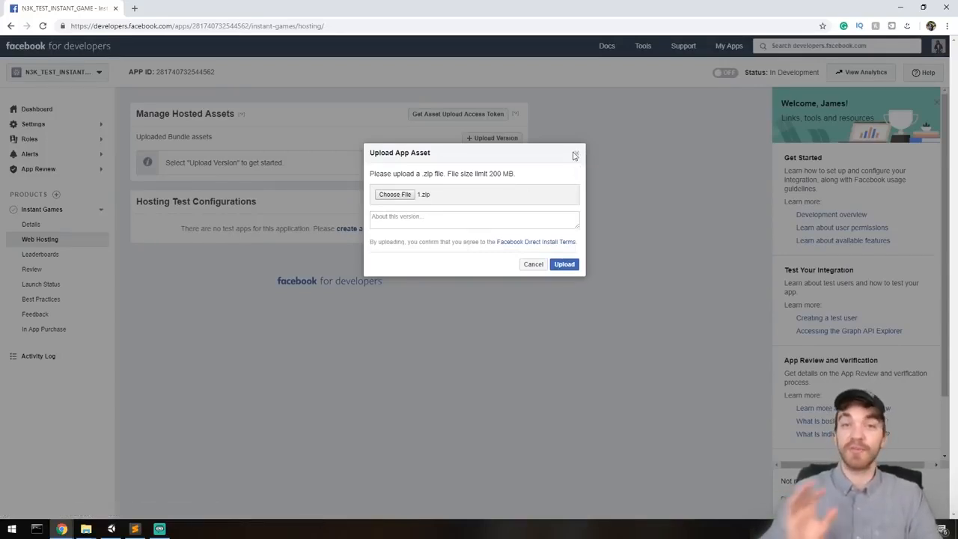
pyautogui.click(577, 155)
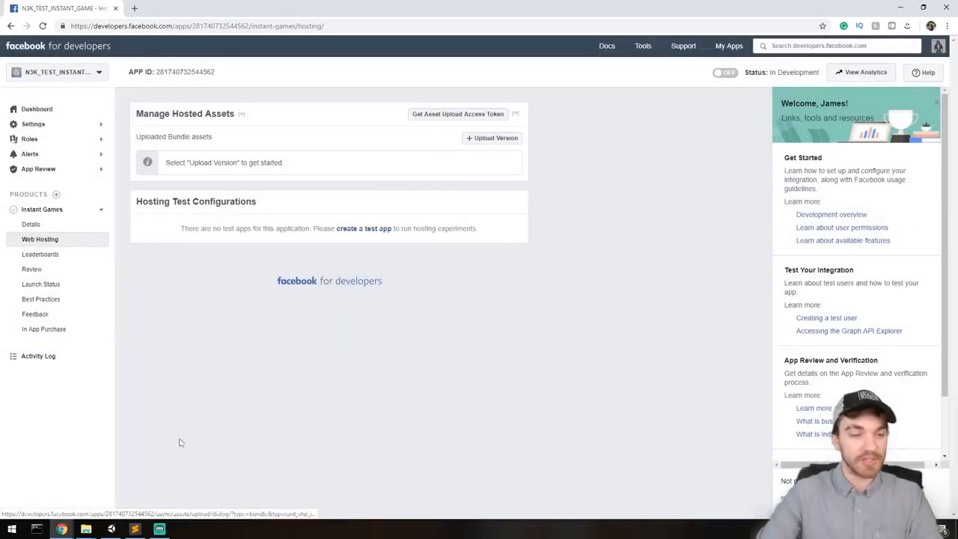
# - Delete the zip archive 1 from the bin folder
pyautogui.click(70, 475)
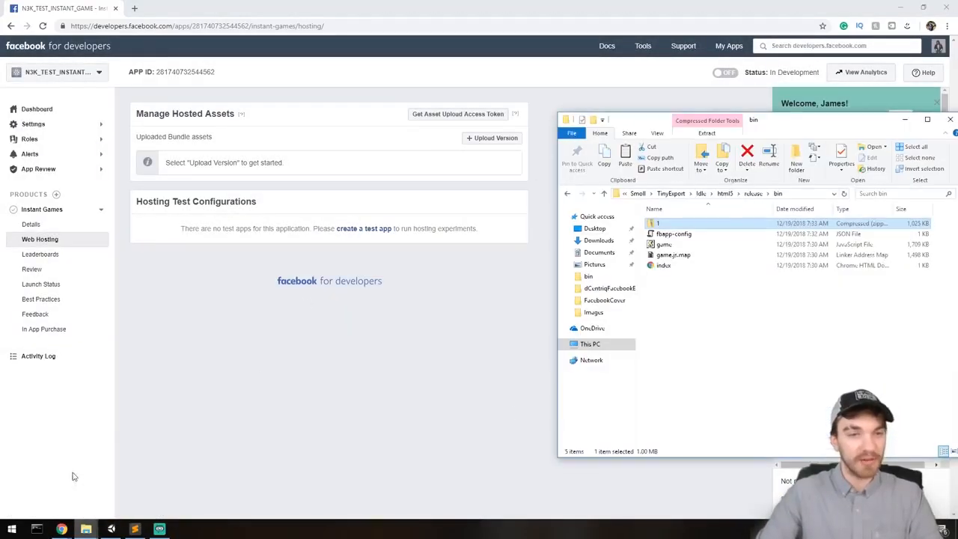
pyautogui.moveTo(774, 122); pyautogui.dragTo(571, 93)
pyautogui.click(456, 193)
pyautogui.press('Delete')
# - Preview the index file from the bin folder in Chrome, close it and minimize the browser
pyautogui.click(466, 224)
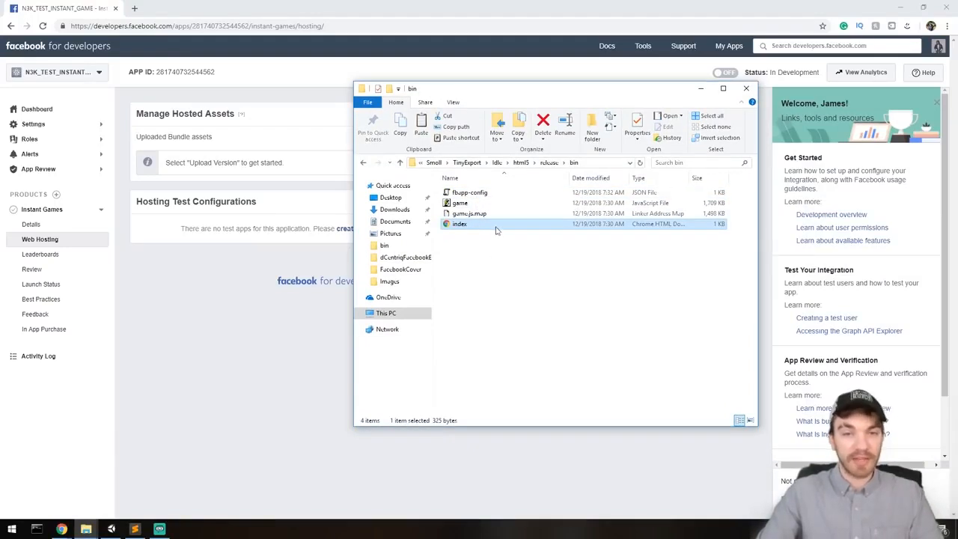
pyautogui.doubleClick(485, 224)
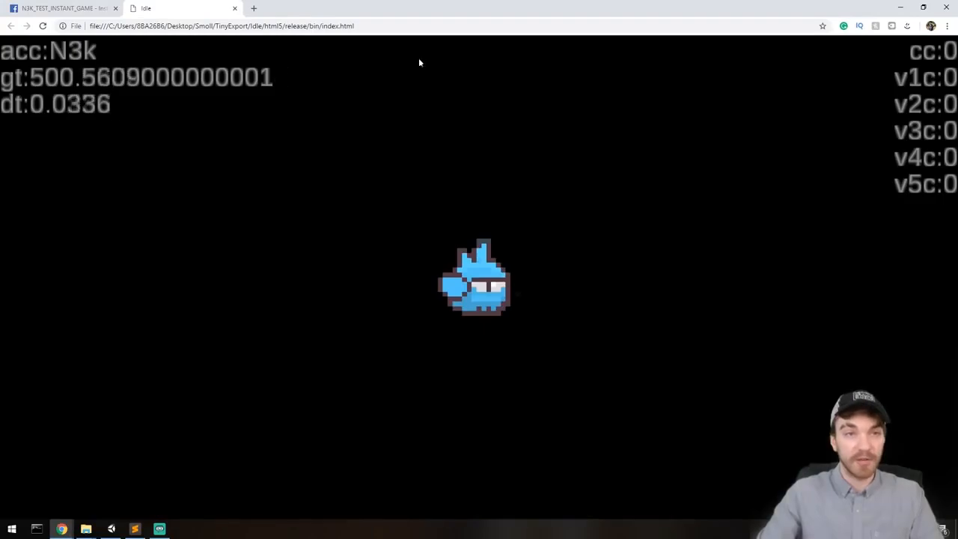
pyautogui.hotkey('ctrl', 'w')
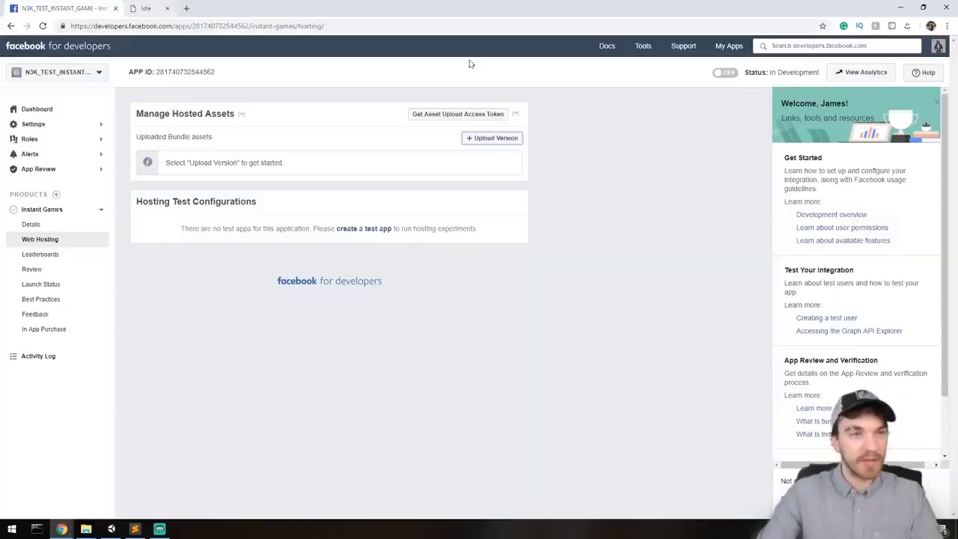
pyautogui.click(902, 7)
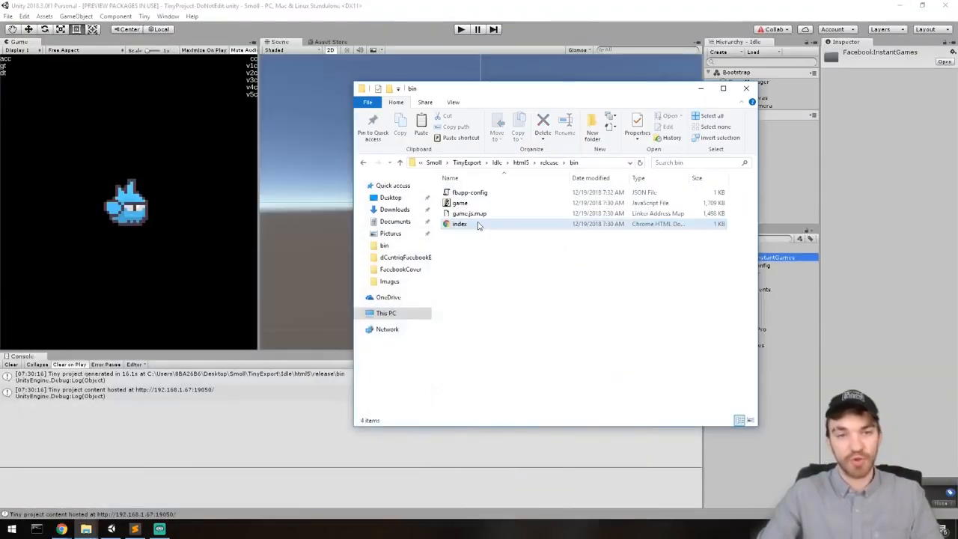
# - Open the index file from the bin folder in Sublime Text, save it and dismiss the license purchase reminder
pyautogui.rightClick(482, 226)
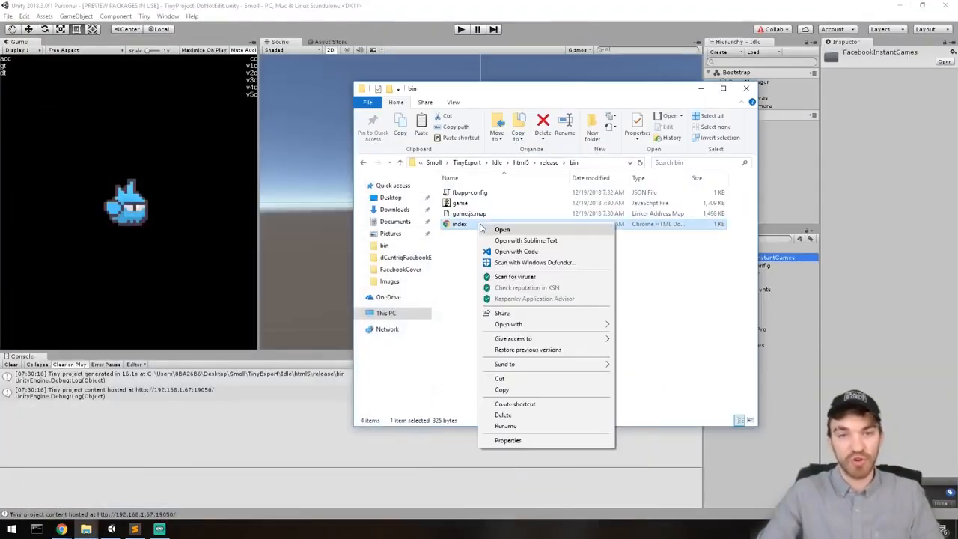
pyautogui.click(577, 241)
pyautogui.click(274, 193)
pyautogui.hotkey('ctrl', 's')
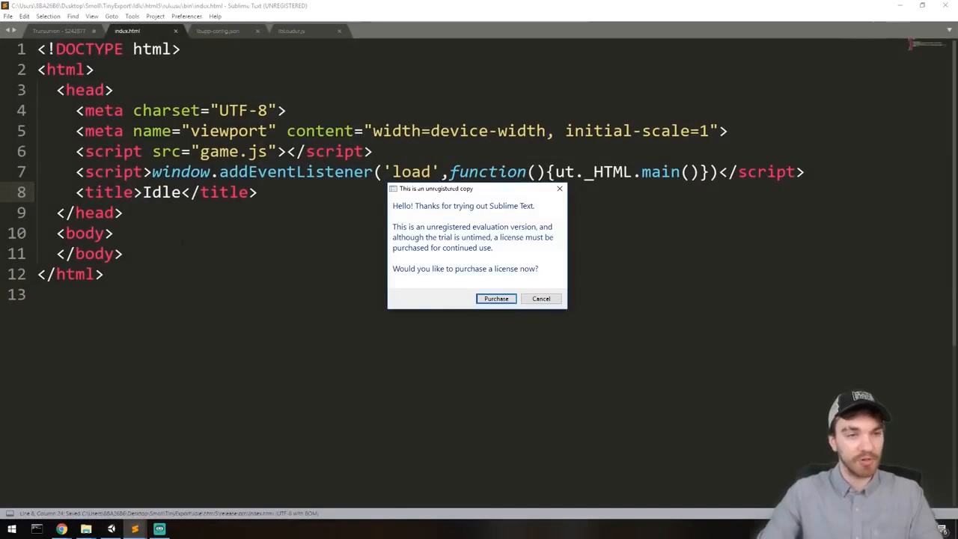
pyautogui.click(540, 298)
pyautogui.click(131, 233)
pyautogui.press('Return')
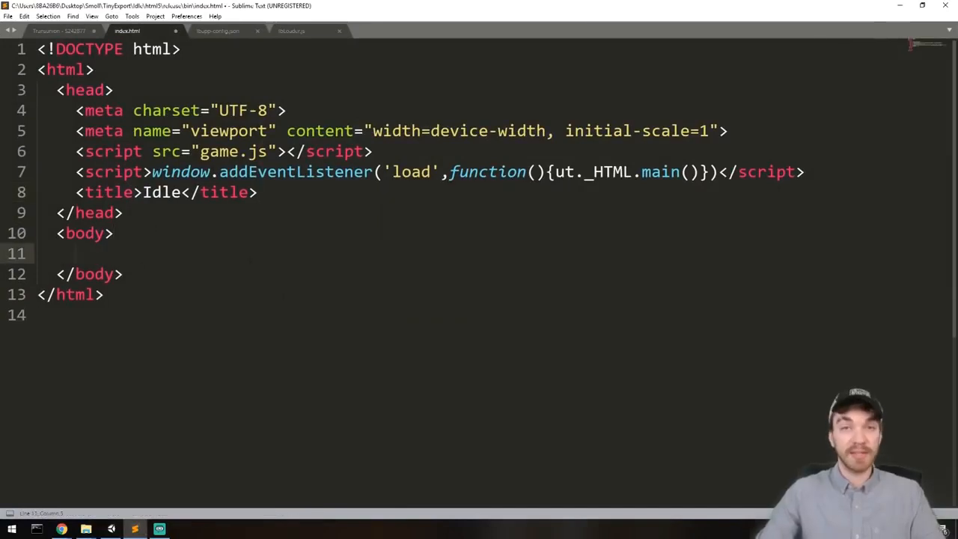
pyautogui.write('<script src="https://connect.facebook.net/en_US/fbinstant.6.2.js"></script>')
pyautogui.hotkey('ctrl', 's')
# - Review the fbinstant script tag in index.html, checking its SDK version number and its placement inside the body
pyautogui.moveTo(796, 254); pyautogui.dragTo(76, 254)
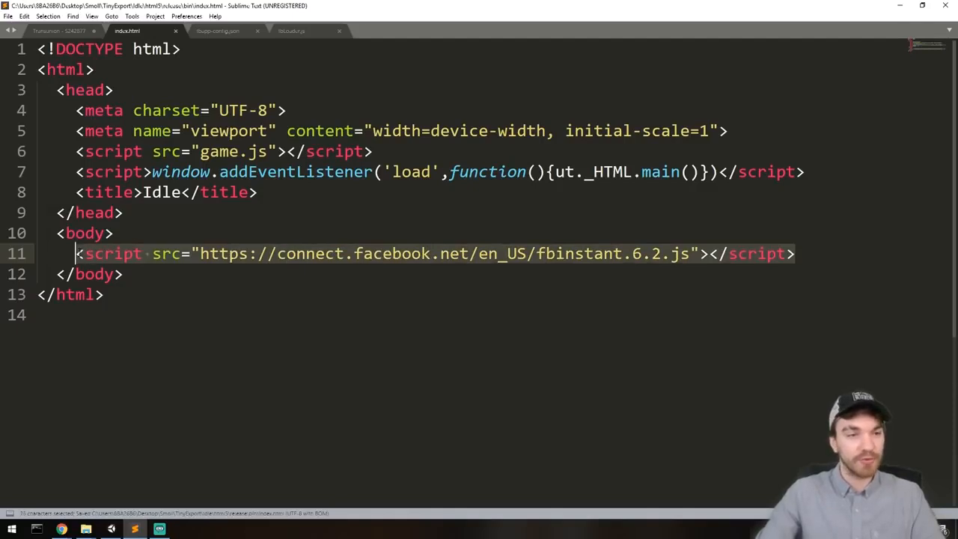
pyautogui.doubleClick(547, 254)
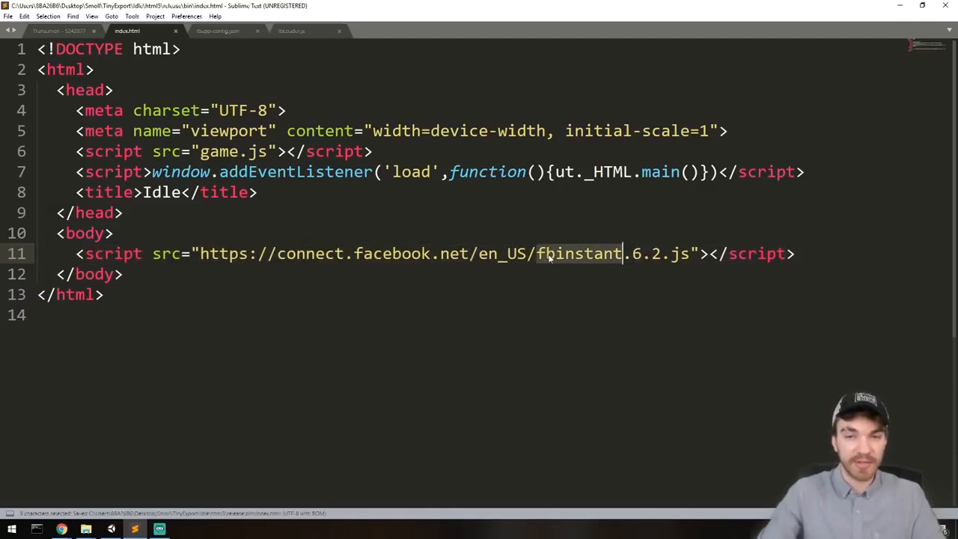
pyautogui.click(632, 253)
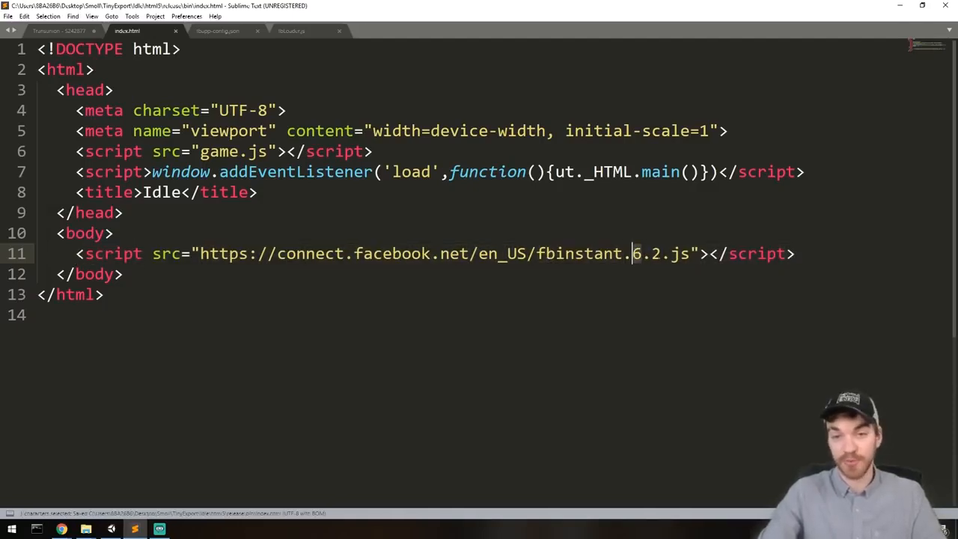
pyautogui.moveTo(661, 253); pyautogui.dragTo(652, 254)
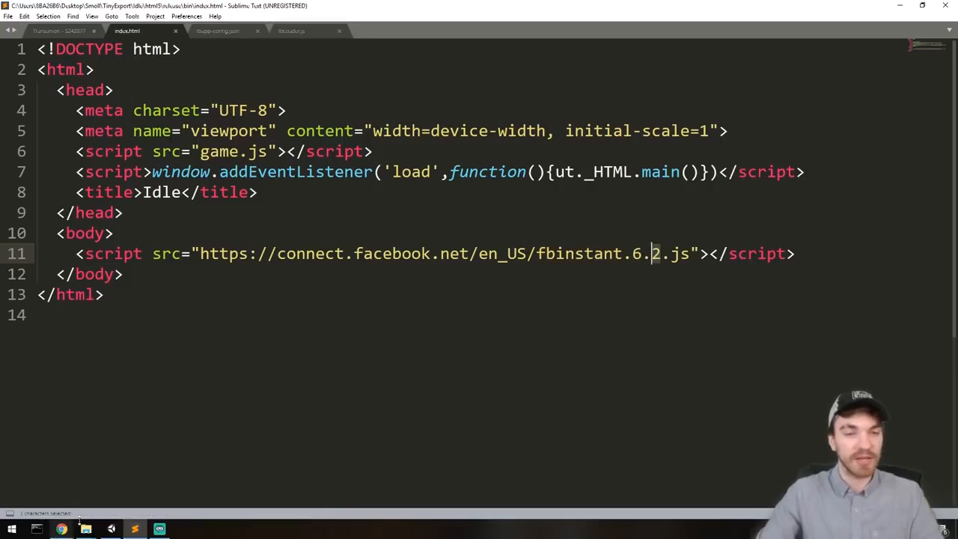
pyautogui.click(611, 280)
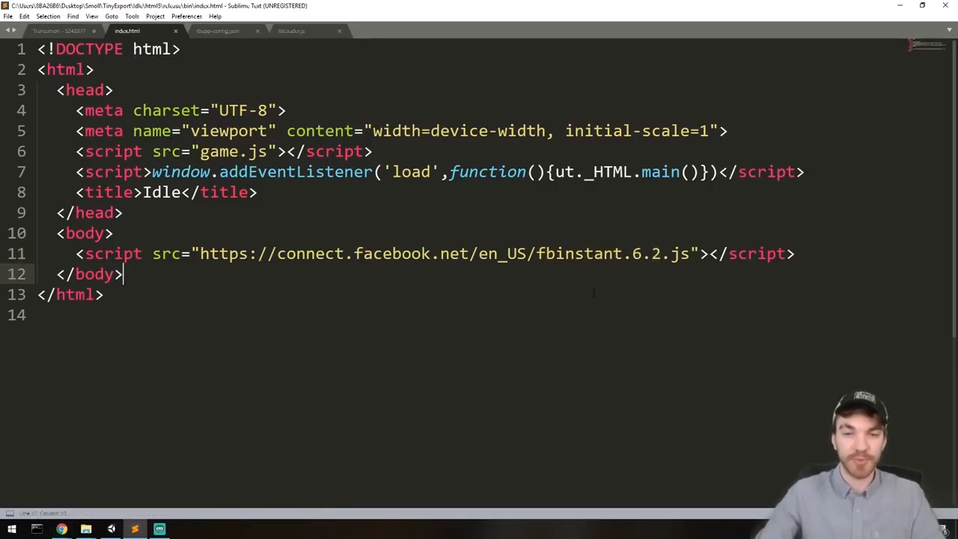
pyautogui.moveTo(796, 254); pyautogui.dragTo(86, 254)
pyautogui.hotkey('ctrl', 's')
pyautogui.doubleClick(88, 234)
pyautogui.moveTo(76, 253)
pyautogui.mouseDown()
pyautogui.moveTo(299, 240)
pyautogui.moveTo(796, 254)
pyautogui.moveTo(75, 254)
pyautogui.mouseUp()
pyautogui.doubleClick(89, 91)
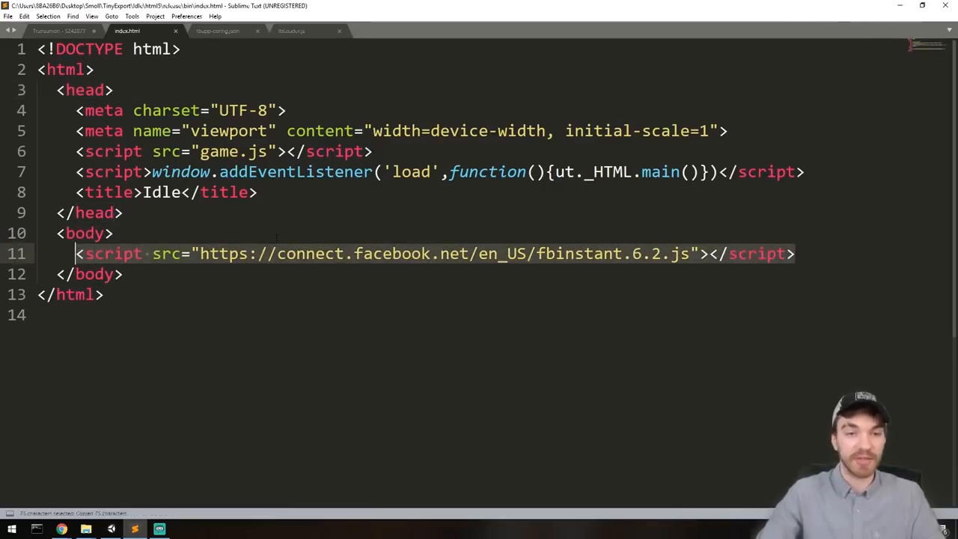
pyautogui.click(114, 234)
pyautogui.moveTo(811, 258); pyautogui.dragTo(75, 254)
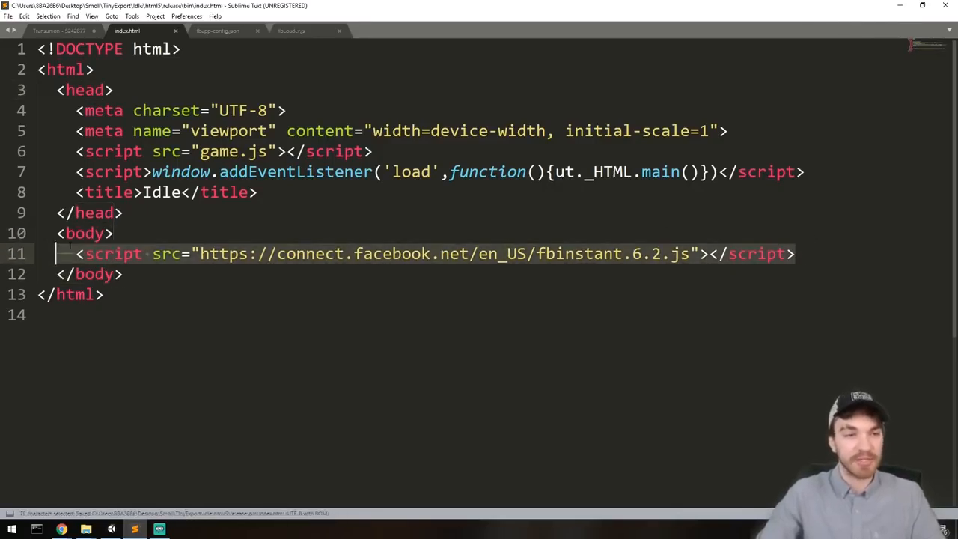
# - Compress the fbapp-config, game, game.js.map and edited index files in the bin folder into a new zip archive named 1
pyautogui.click(900, 5)
pyautogui.click(584, 297)
pyautogui.hotkey('ctrl', 'a')
pyautogui.rightClick(474, 227)
pyautogui.moveTo(554, 338)
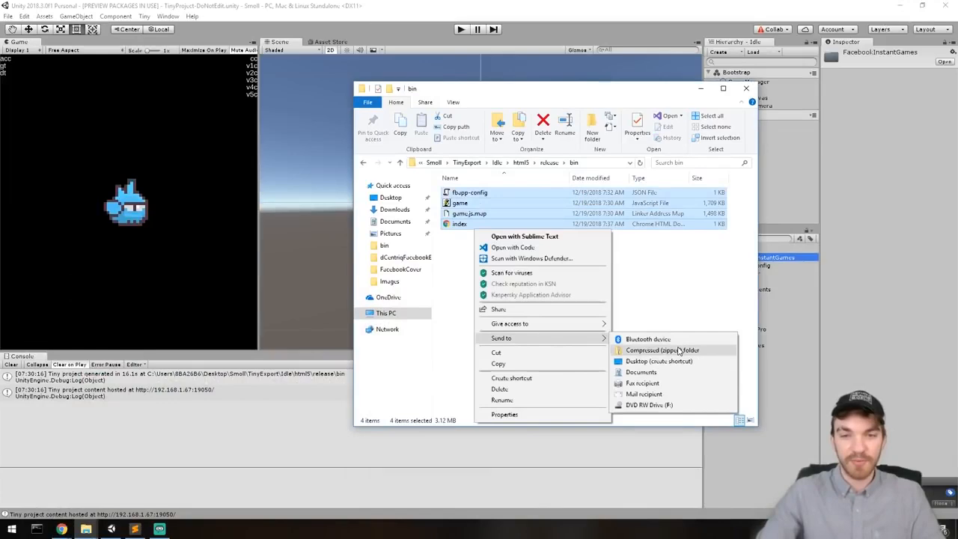
pyautogui.click(644, 349)
pyautogui.write('1')
pyautogui.press('Return')
# - Switch back to Chrome and upload the rebuilt 1.zip from the bin folder as a new hosted asset version
pyautogui.moveTo(61, 529)
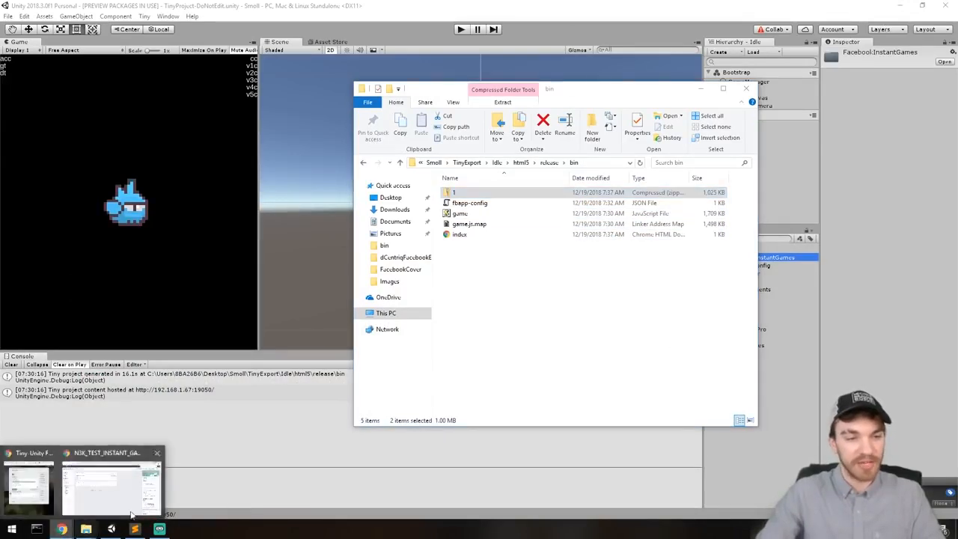
pyautogui.click(179, 513)
pyautogui.click(491, 138)
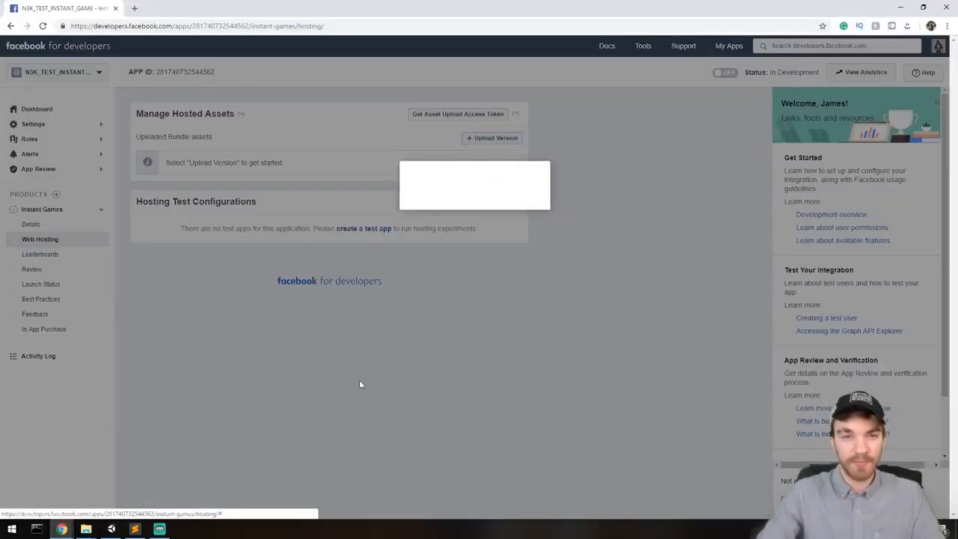
pyautogui.moveTo(86, 529)
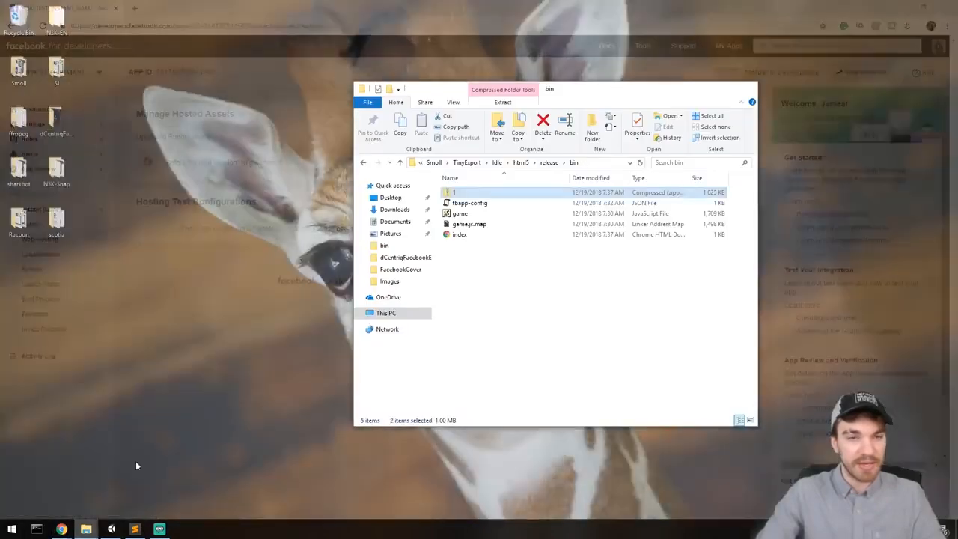
pyautogui.click(56, 485)
pyautogui.moveTo(594, 90); pyautogui.dragTo(834, 90)
pyautogui.moveTo(692, 194); pyautogui.dragTo(419, 196)
pyautogui.click(563, 267)
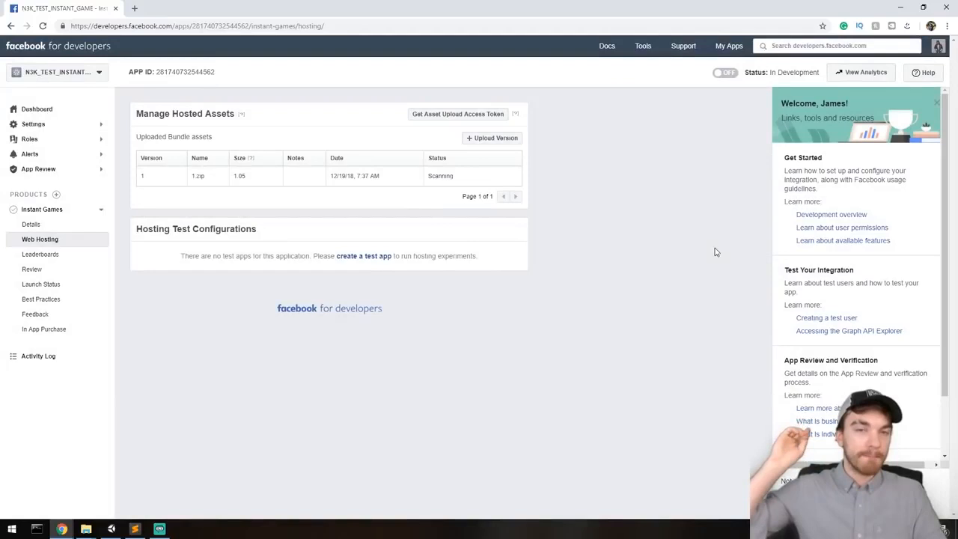
# - Push hosted asset version 1 (1.zip) to production, re-entering the account password to authorize it
pyautogui.moveTo(464, 181)
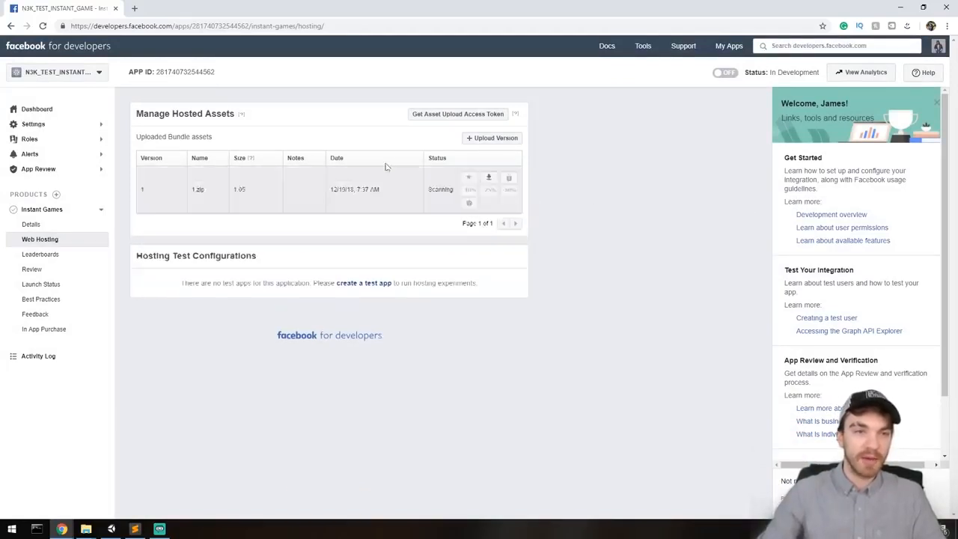
pyautogui.moveTo(430, 183)
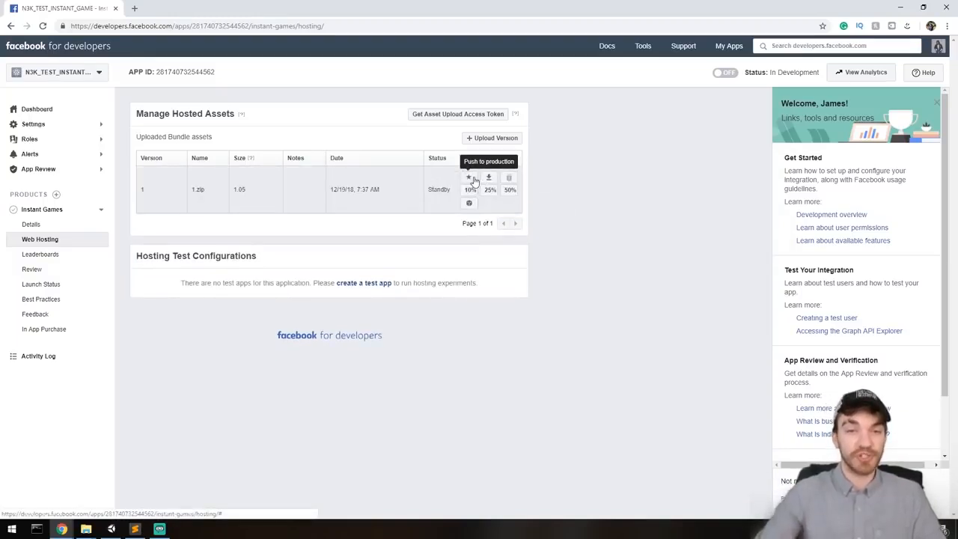
pyautogui.click(469, 180)
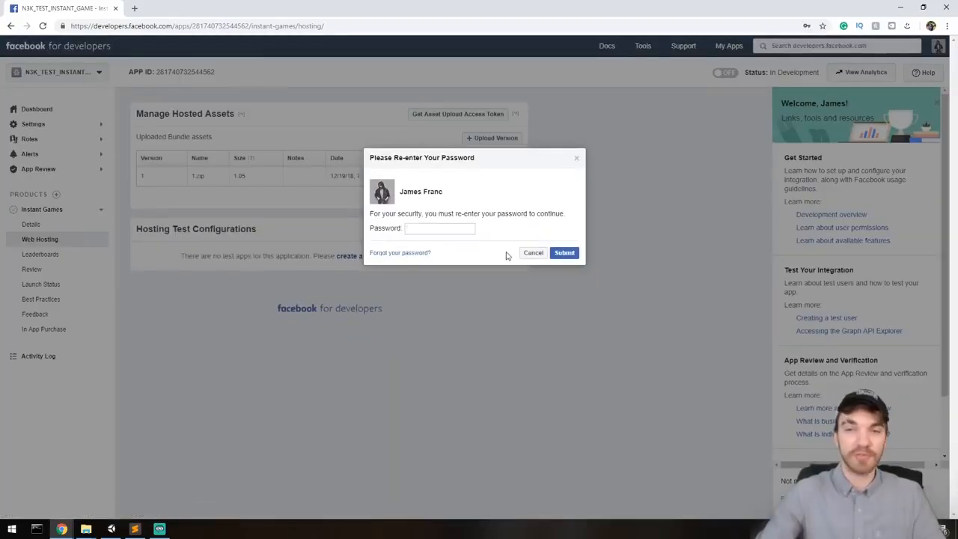
pyautogui.press('BackSpace')
pyautogui.press('BackSpace')
pyautogui.press('BackSpace')
pyautogui.press('BackSpace')
pyautogui.press('BackSpace')
pyautogui.press('BackSpace')
pyautogui.write('•')
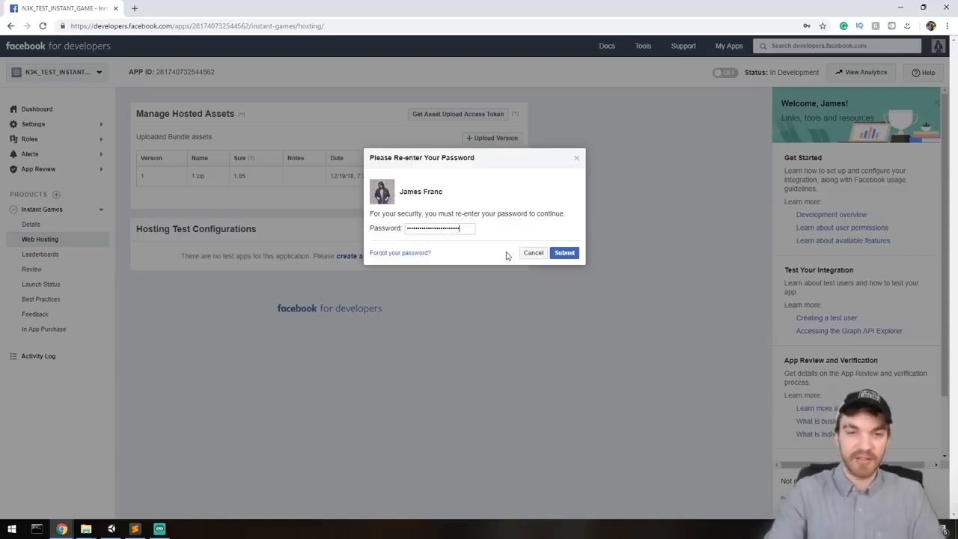
pyautogui.press('Return')
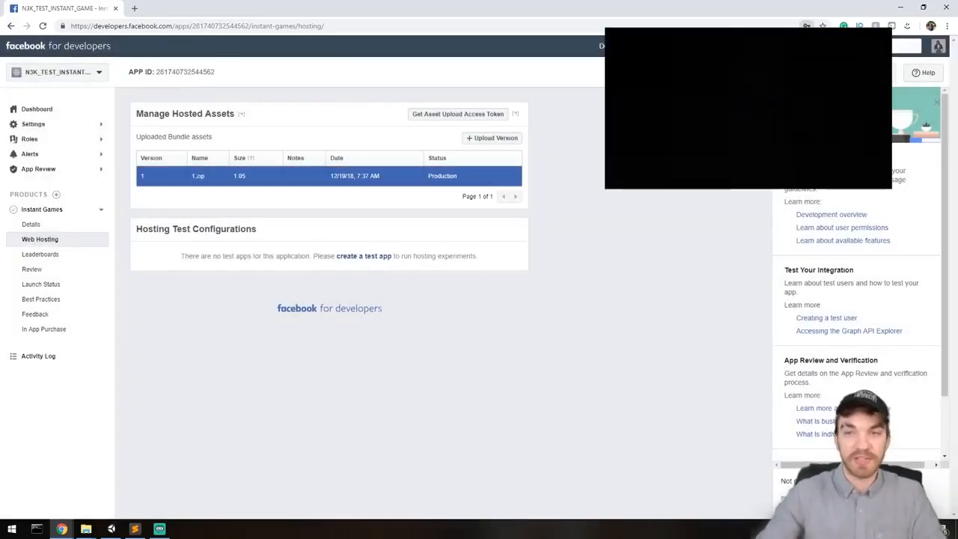
pyautogui.click(630, 189)
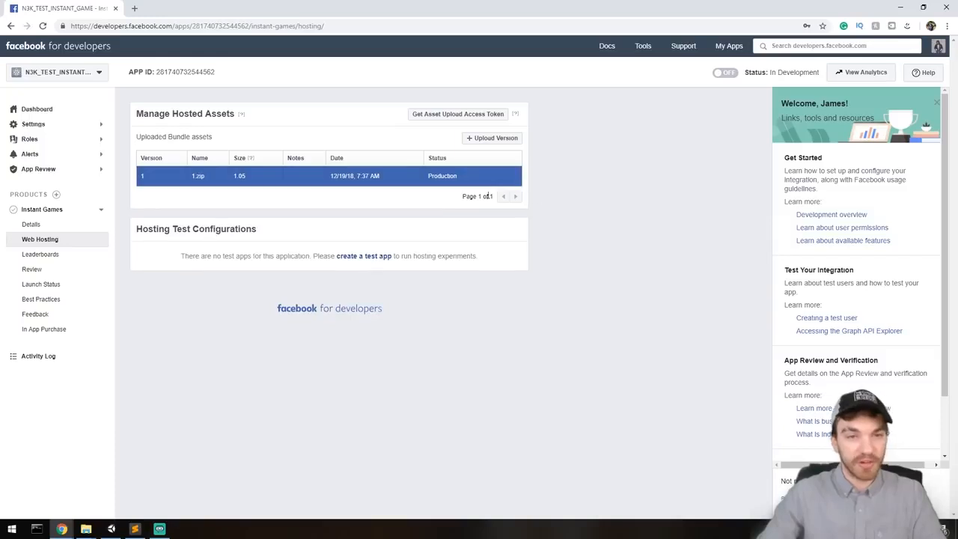
# - Try to switch the app's status from In Development to live
pyautogui.click(725, 75)
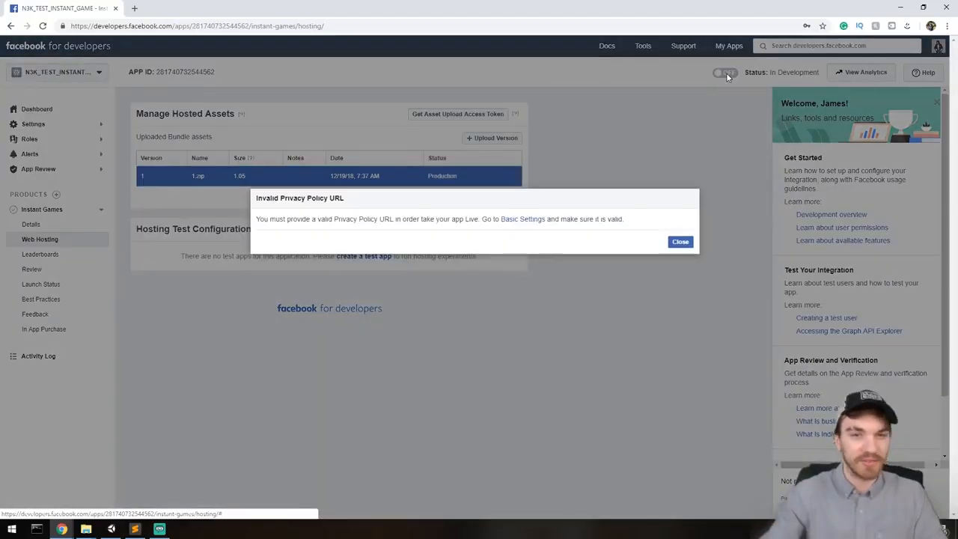
pyautogui.click(682, 242)
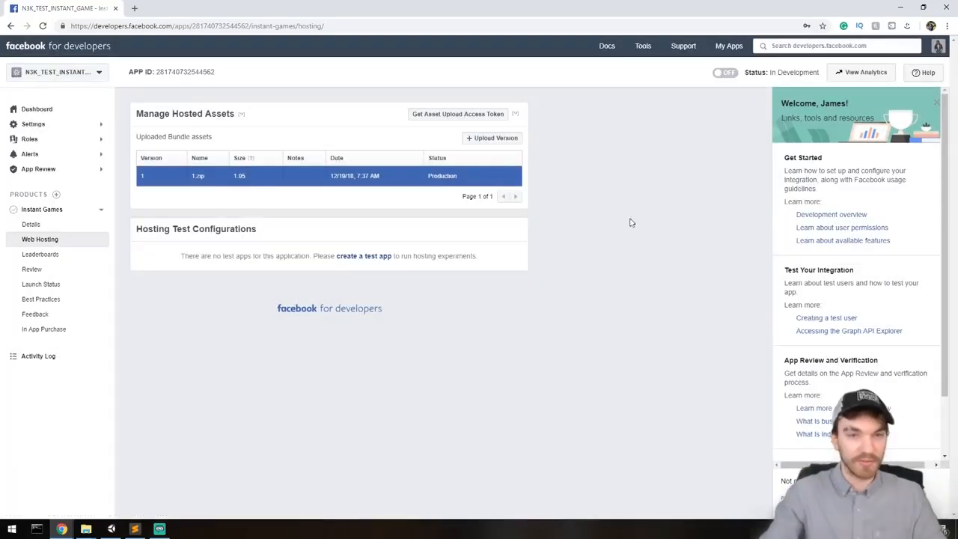
pyautogui.moveTo(423, 171)
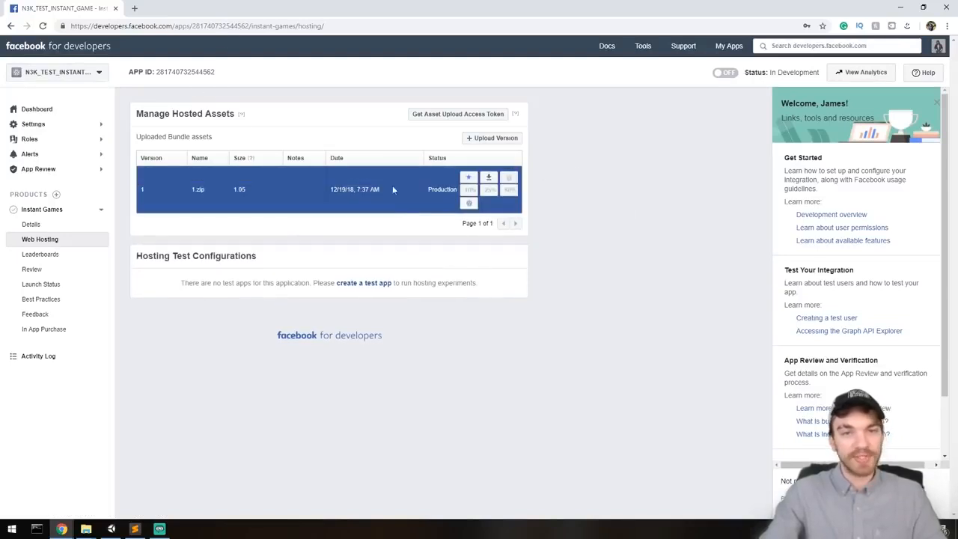
# - Copy the Facebook Web Games Page URL from the app's basic settings
pyautogui.click(38, 125)
pyautogui.click(42, 141)
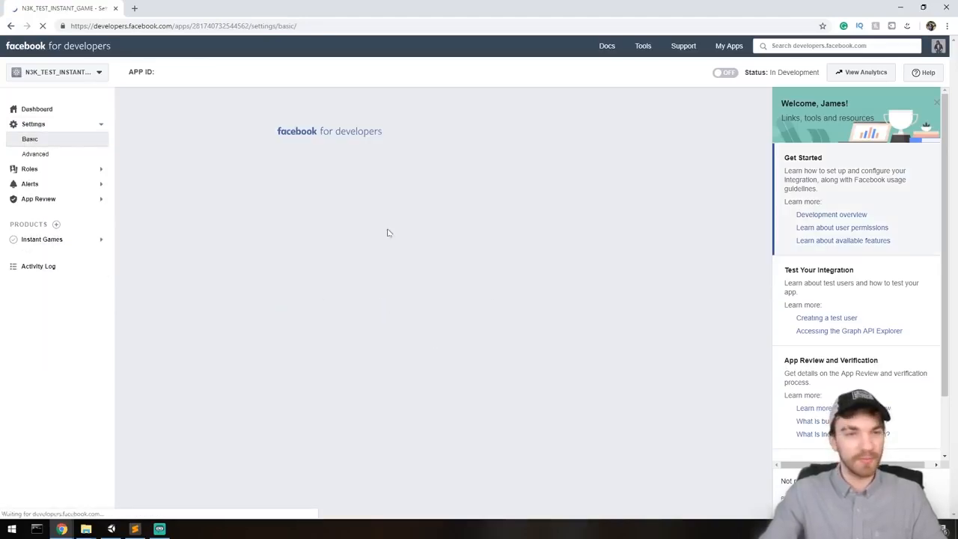
pyautogui.scroll(-1, 325, 302)
pyautogui.scroll(-6, 325, 299)
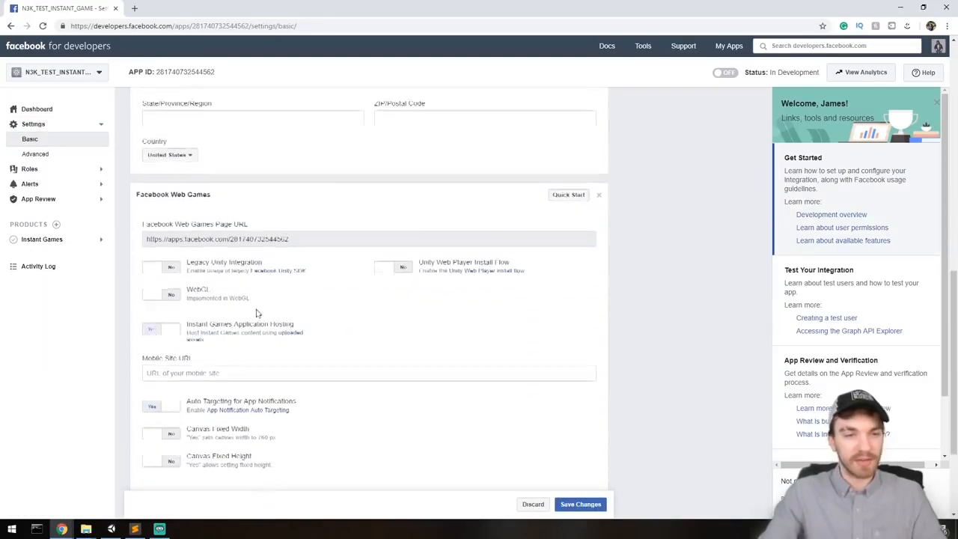
pyautogui.moveTo(306, 241); pyautogui.dragTo(141, 227)
pyautogui.click(294, 241)
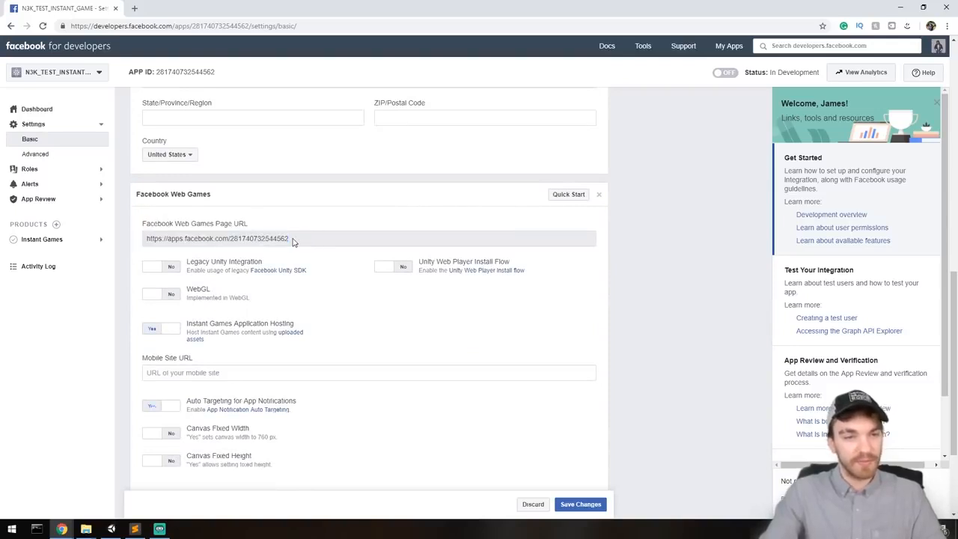
pyautogui.scroll(-2, 290, 246)
pyautogui.scroll(1, 290, 245)
pyautogui.scroll(1, 290, 246)
pyautogui.moveTo(312, 245); pyautogui.dragTo(148, 243)
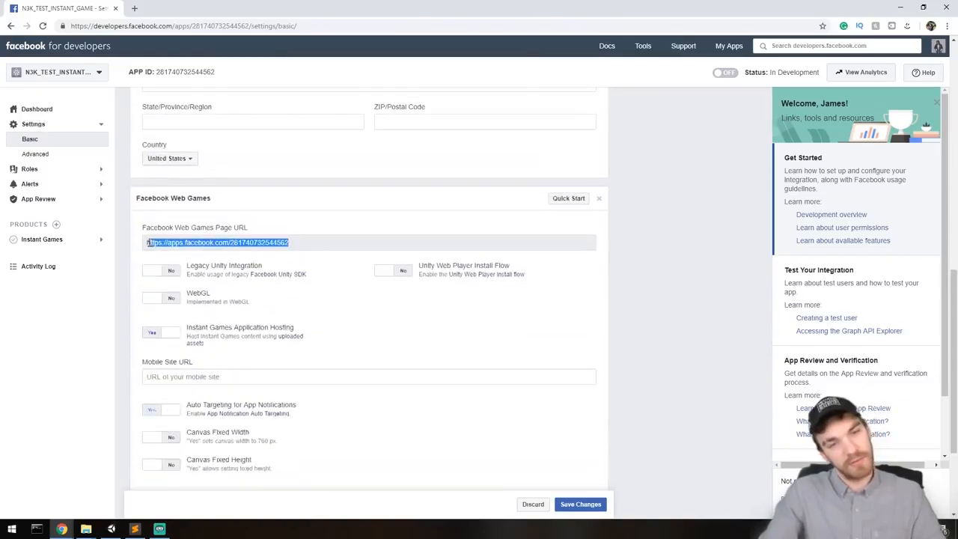
# - Load the copied game page URL in a new browser tab and start playing the Instant Game to test it
pyautogui.click(135, 8)
pyautogui.hotkey('ctrl', 'v')
pyautogui.press('Return')
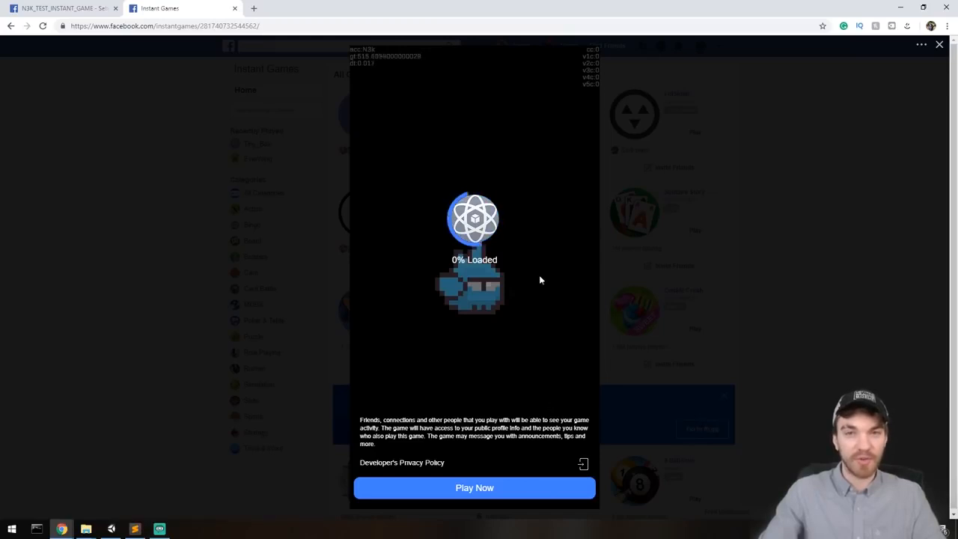
pyautogui.click(471, 487)
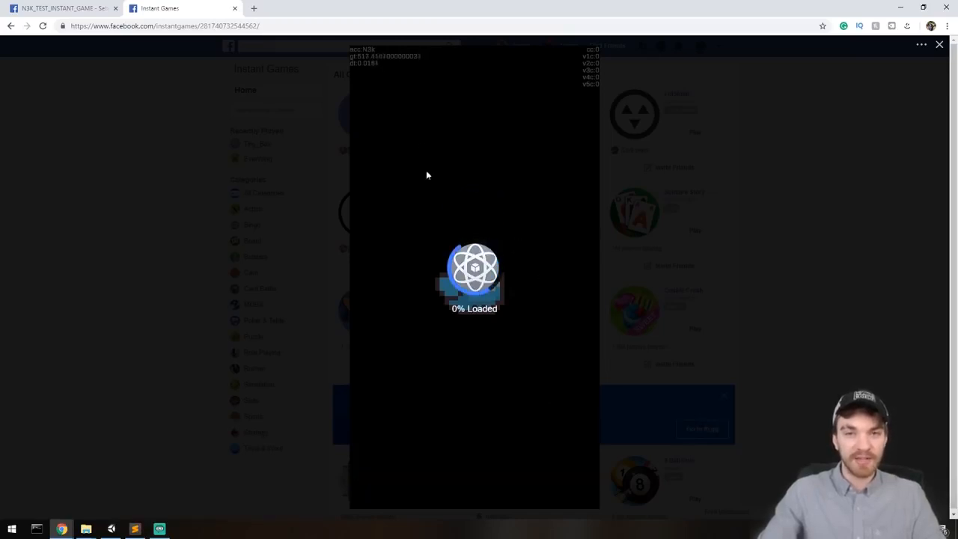
pyautogui.moveTo(535, 317); pyautogui.dragTo(440, 224)
pyautogui.click(471, 235)
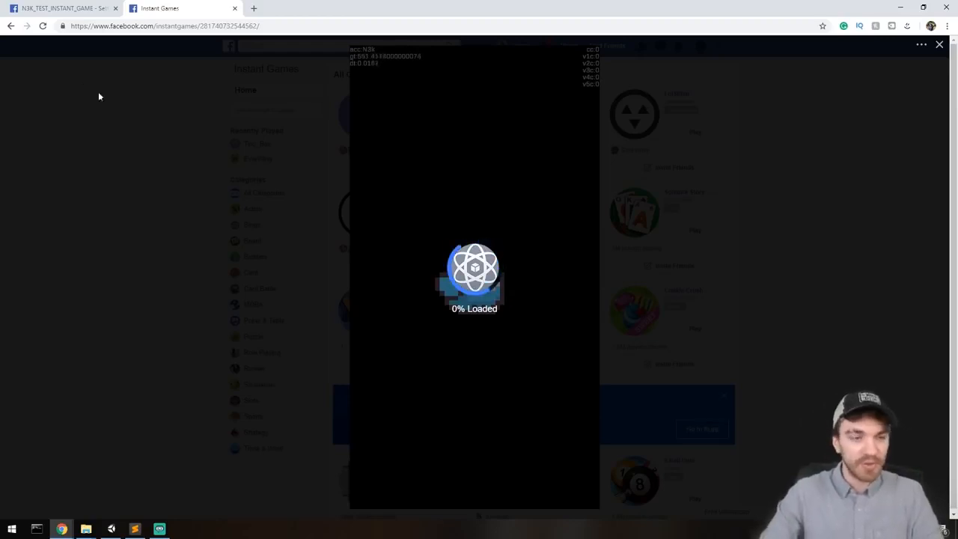
# - Switch to Unity, reveal the fbLoader asset on disk, and copy the file into the release build's bin folder
pyautogui.moveTo(86, 528)
pyautogui.click(146, 479)
pyautogui.click(111, 529)
pyautogui.click(747, 273)
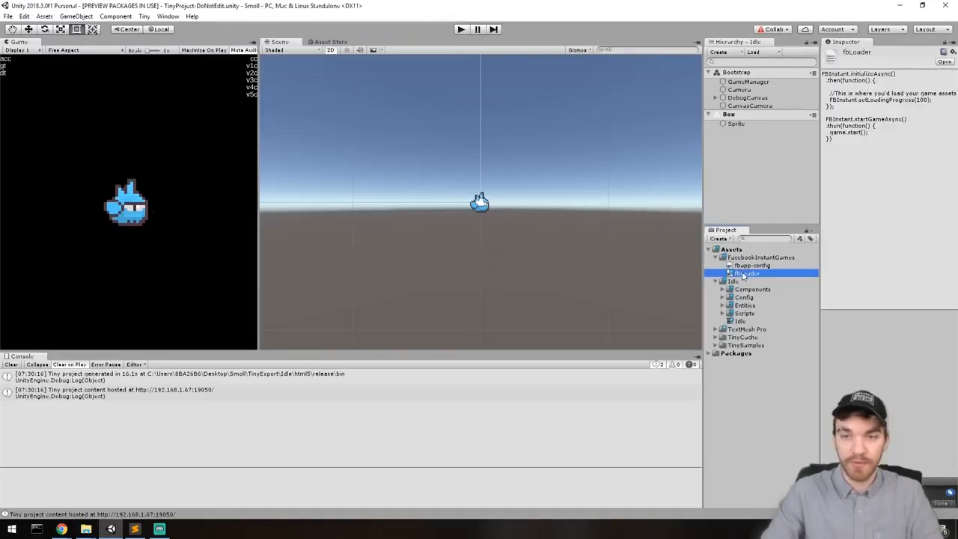
pyautogui.rightClick(746, 273)
pyautogui.click(829, 51)
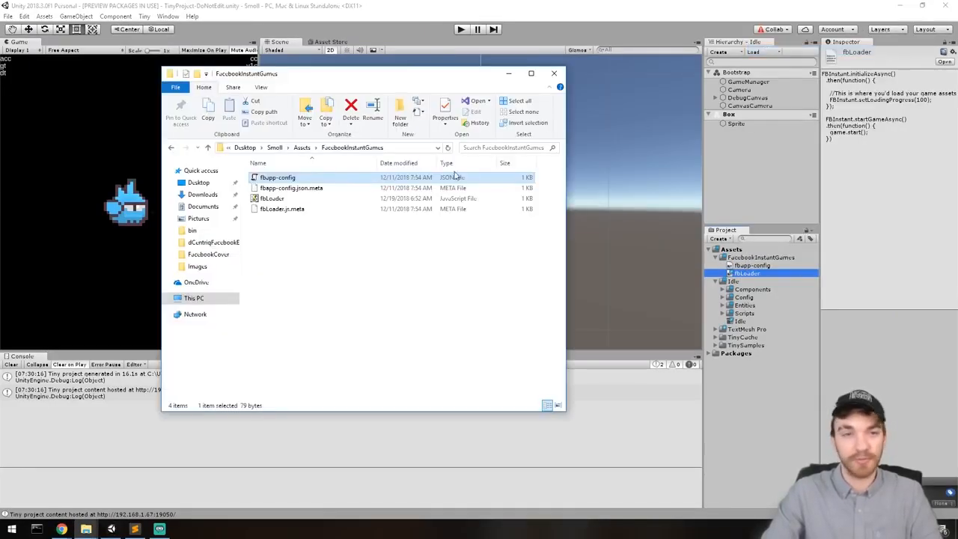
pyautogui.moveTo(86, 528)
pyautogui.click(52, 479)
pyautogui.hotkey('ctrl', 'v')
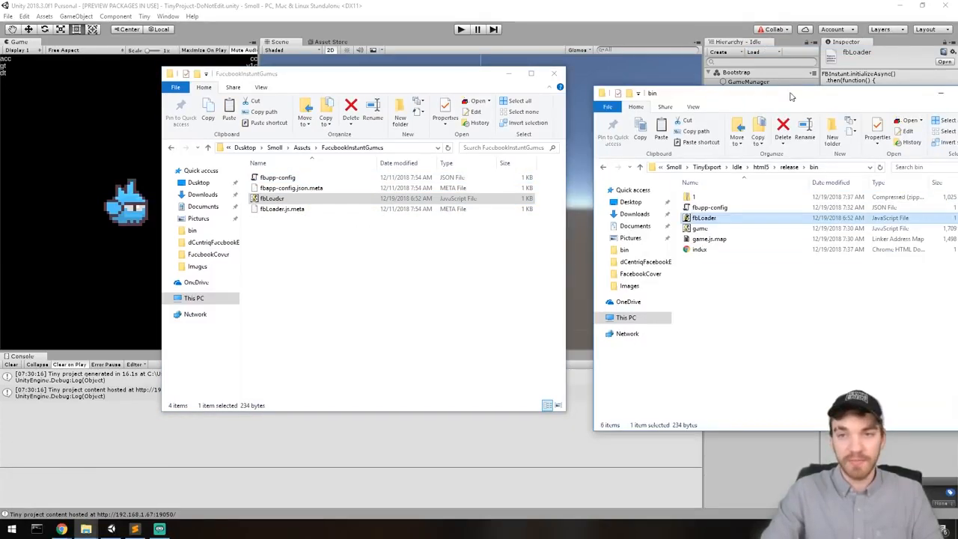
# - Delete the outdated zip archive 1 from the bin folder and select the copied fbLoader file
pyautogui.moveTo(801, 102); pyautogui.dragTo(557, 62)
pyautogui.click(488, 159)
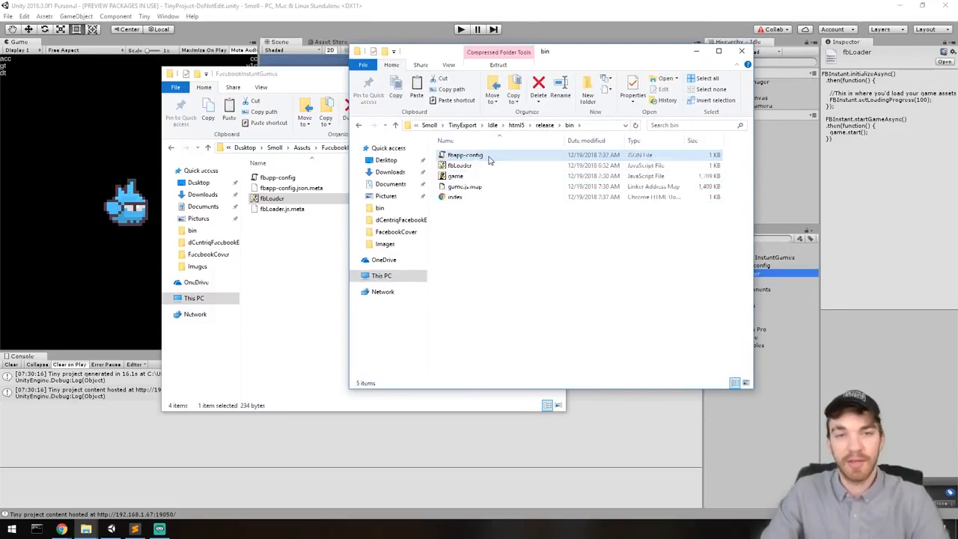
pyautogui.press('Delete')
pyautogui.click(470, 166)
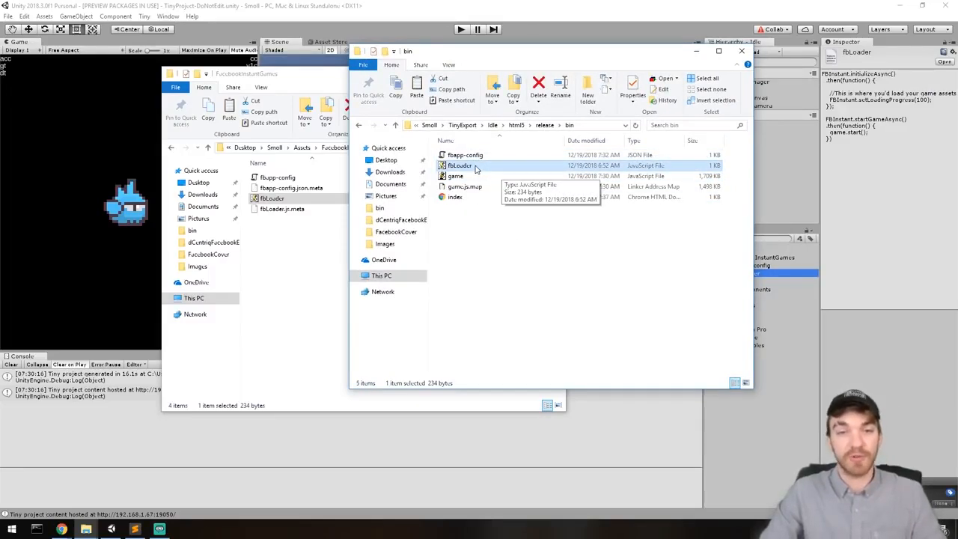
# - Open the bin folder's index file in Sublime Text and duplicate the fbinstant script line inside the body
pyautogui.rightClick(464, 198)
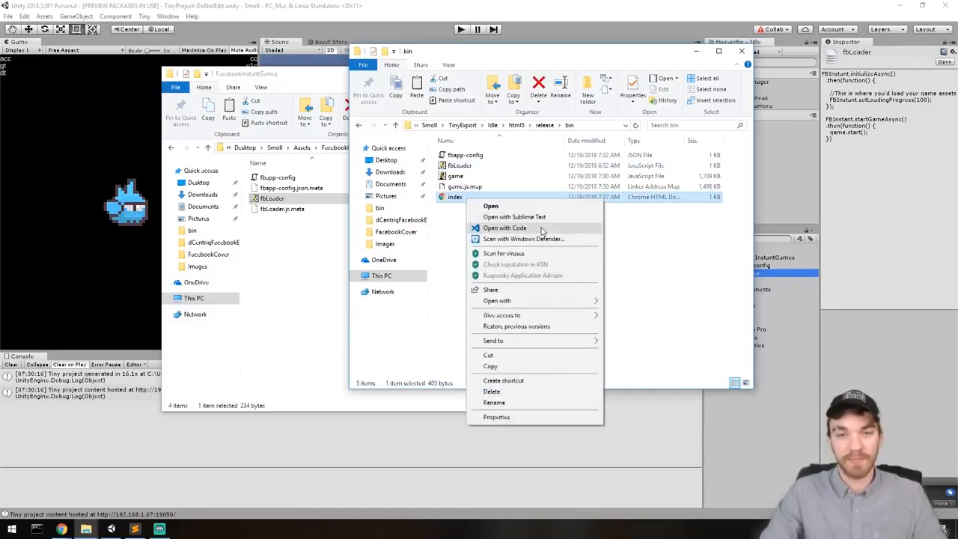
pyautogui.click(515, 218)
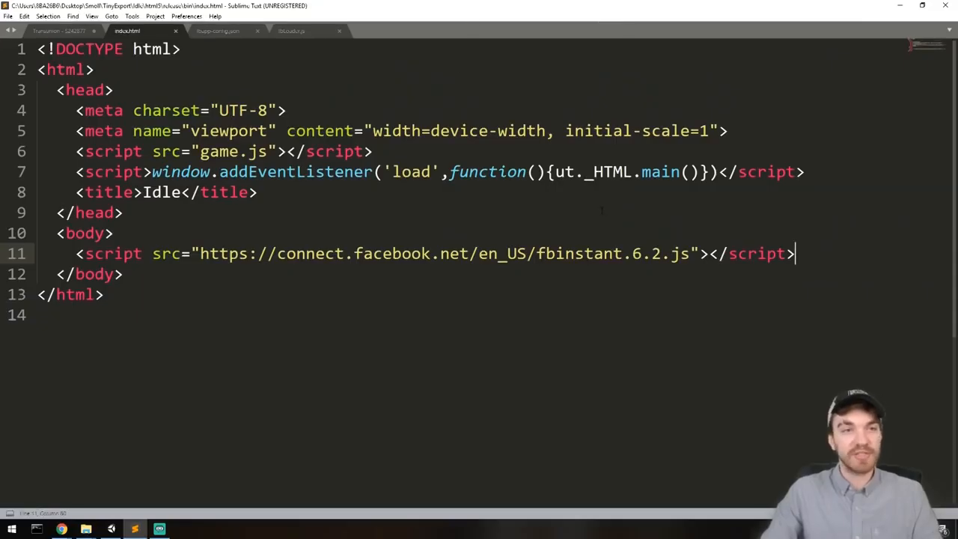
pyautogui.hotkey('ctrl', 'c')
pyautogui.hotkey('ctrl', 'v')
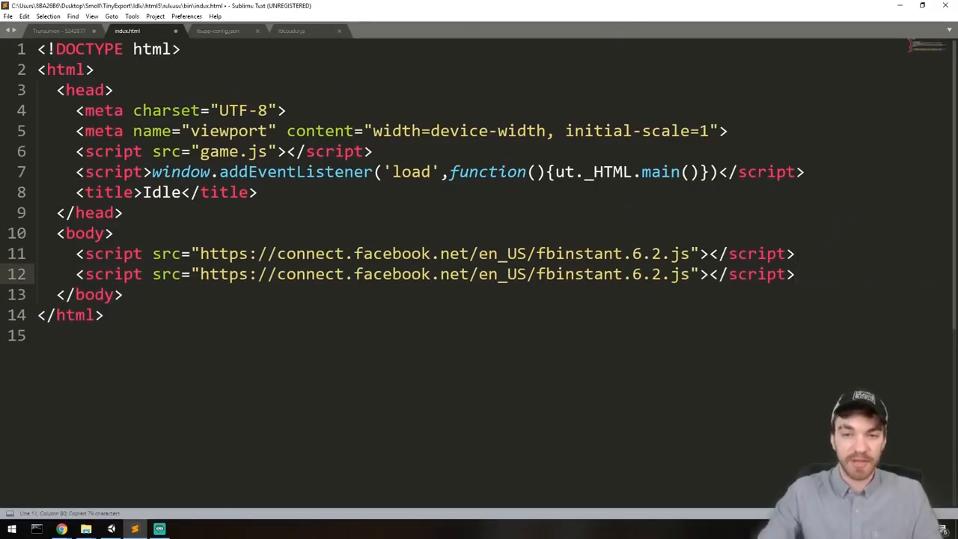
# - Change the duplicated script tag's src to ./fbLoader.js and save index.html
pyautogui.moveTo(200, 274); pyautogui.dragTo(688, 275)
pyautogui.write('./')
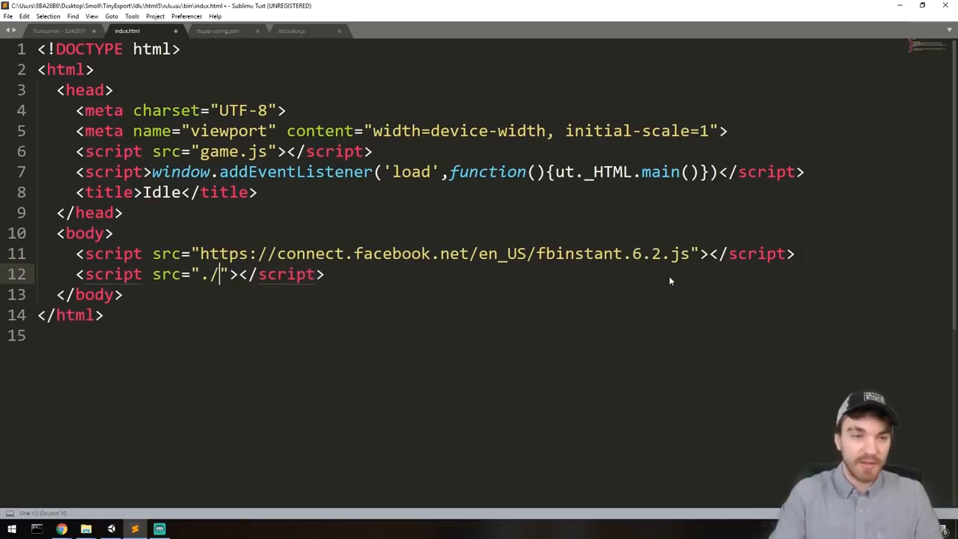
pyautogui.write('fb')
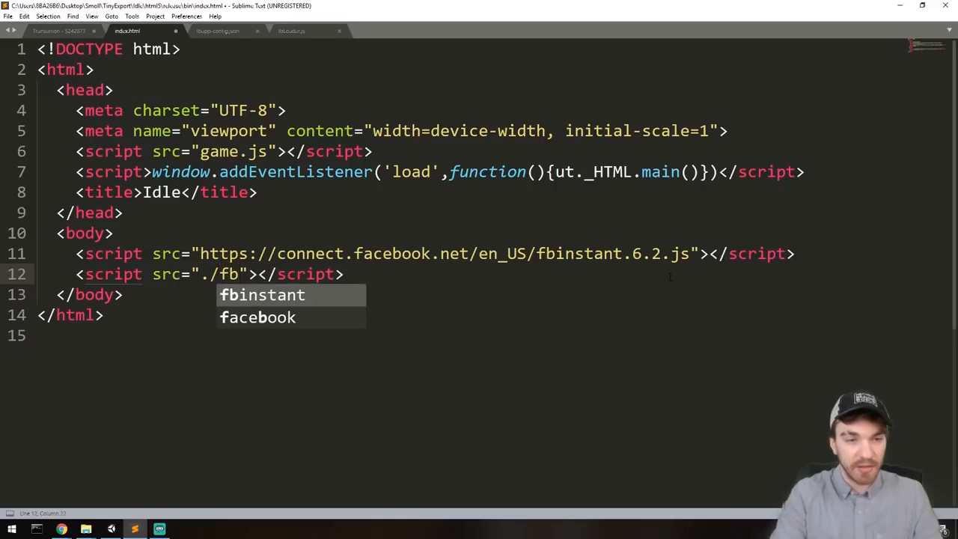
pyautogui.press('BackSpace')
pyautogui.write('bLoader.js')
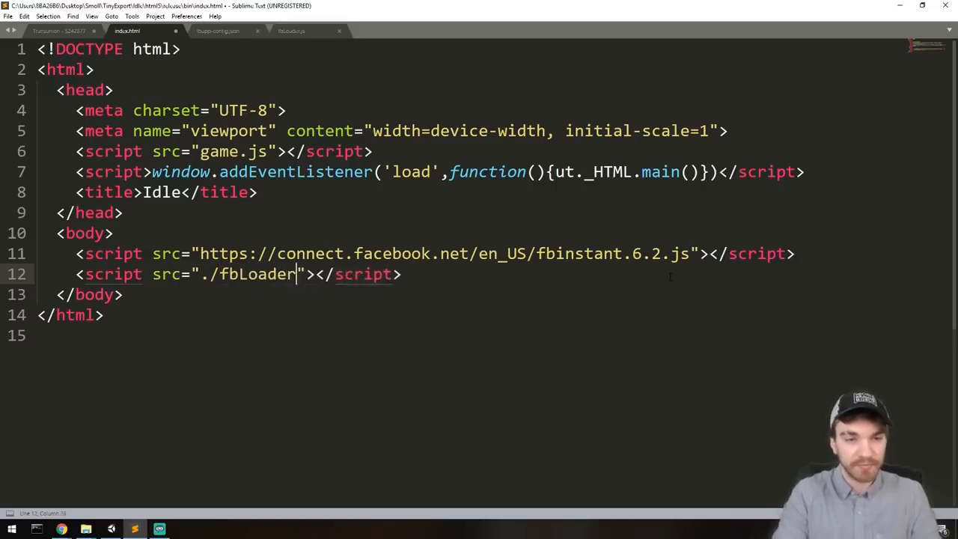
pyautogui.hotkey('ctrl', 's')
pyautogui.click(171, 298)
pyautogui.moveTo(199, 275); pyautogui.dragTo(208, 275)
pyautogui.click(228, 275)
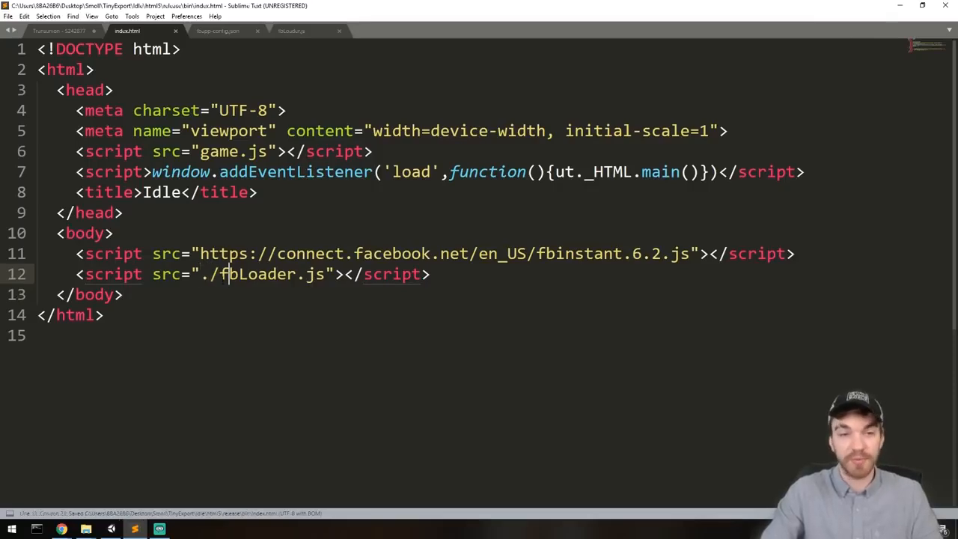
# - Open the bin folder's fbLoader file in Sublime Text and review its initializeAsync and startGameAsync calls
pyautogui.click(902, 4)
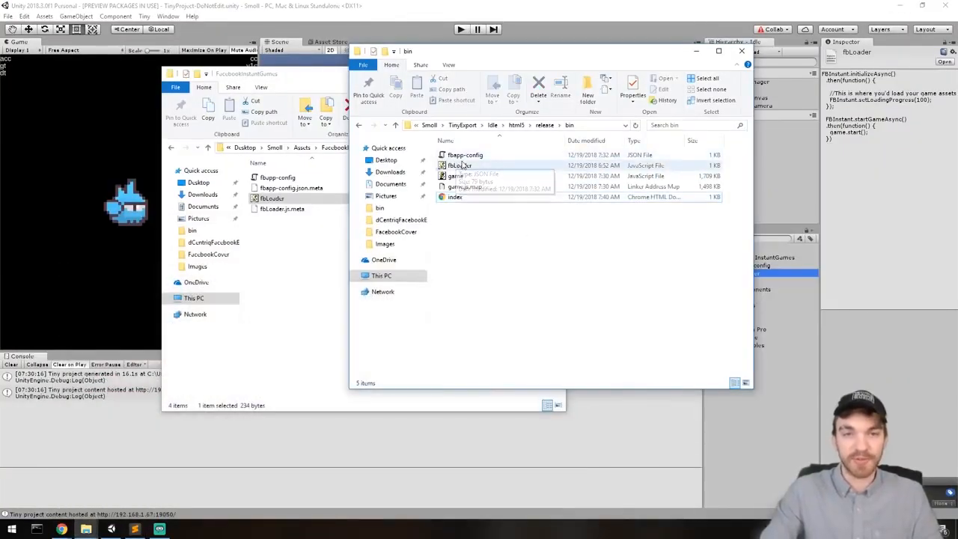
pyautogui.click(464, 166)
pyautogui.click(326, 79)
pyautogui.click(565, 66)
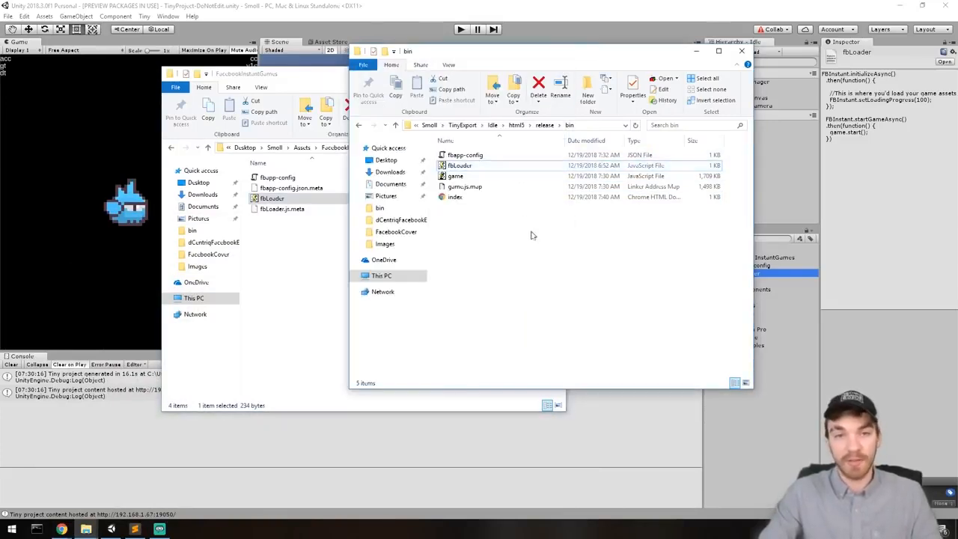
pyautogui.rightClick(479, 166)
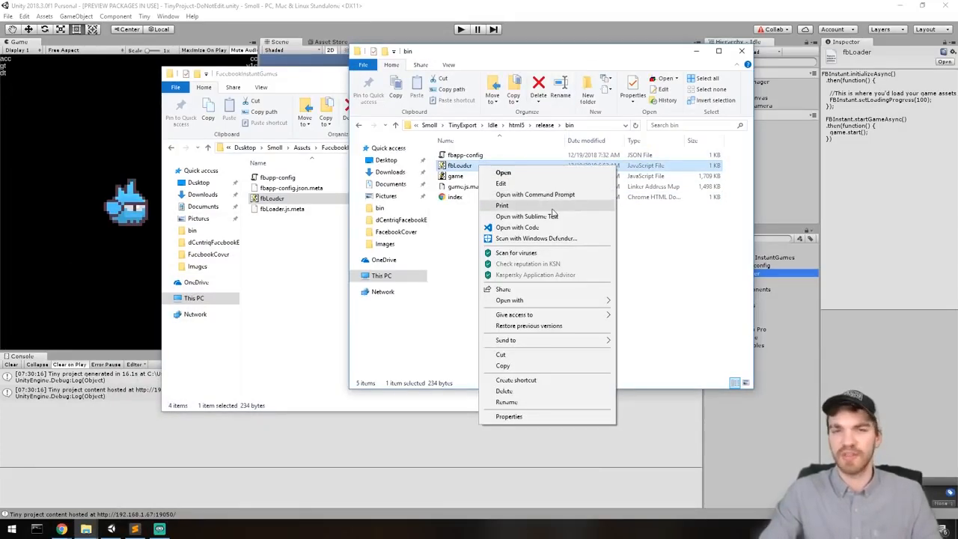
pyautogui.click(554, 217)
pyautogui.click(326, 188)
pyautogui.moveTo(318, 337); pyautogui.dragTo(39, 48)
pyautogui.click(203, 196)
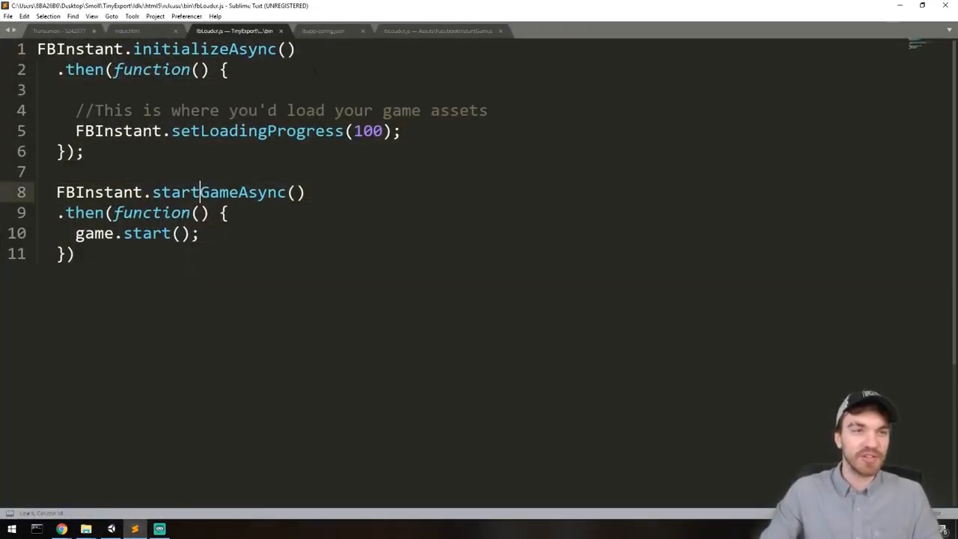
pyautogui.moveTo(85, 152); pyautogui.dragTo(39, 48)
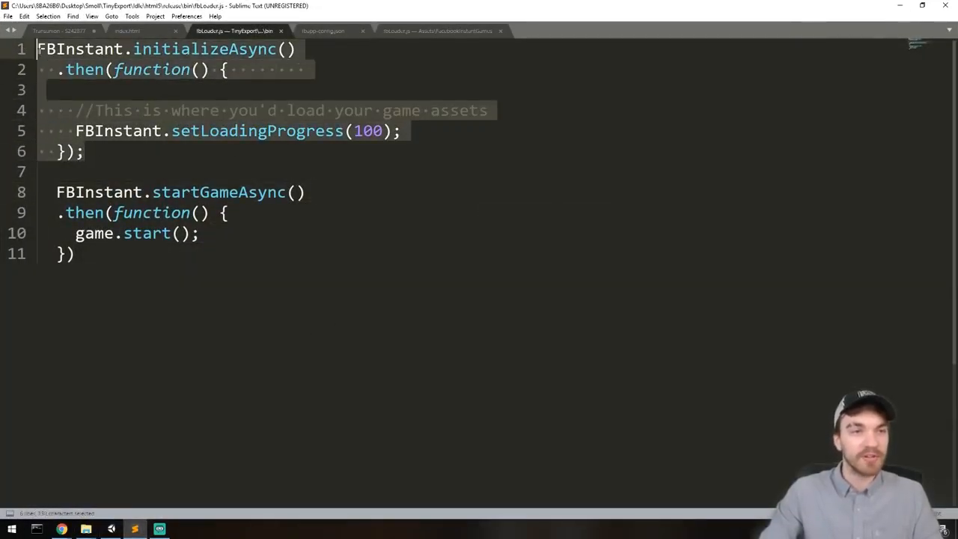
pyautogui.click(245, 71)
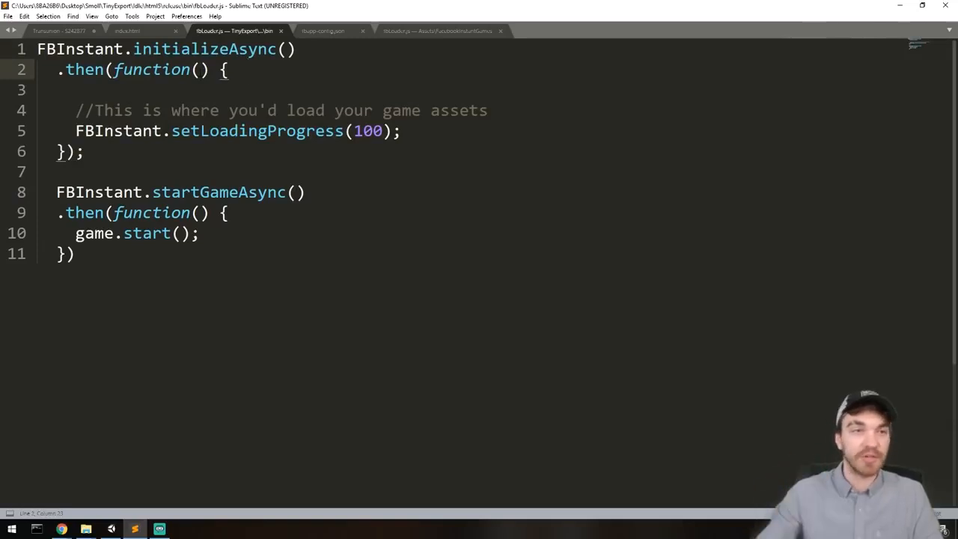
# - Return to index.html and check the order of the fbinstant and fbLoader script tags in the body
pyautogui.hotkey('ctrl', 'Tab')
pyautogui.click(829, 242)
pyautogui.click(828, 252)
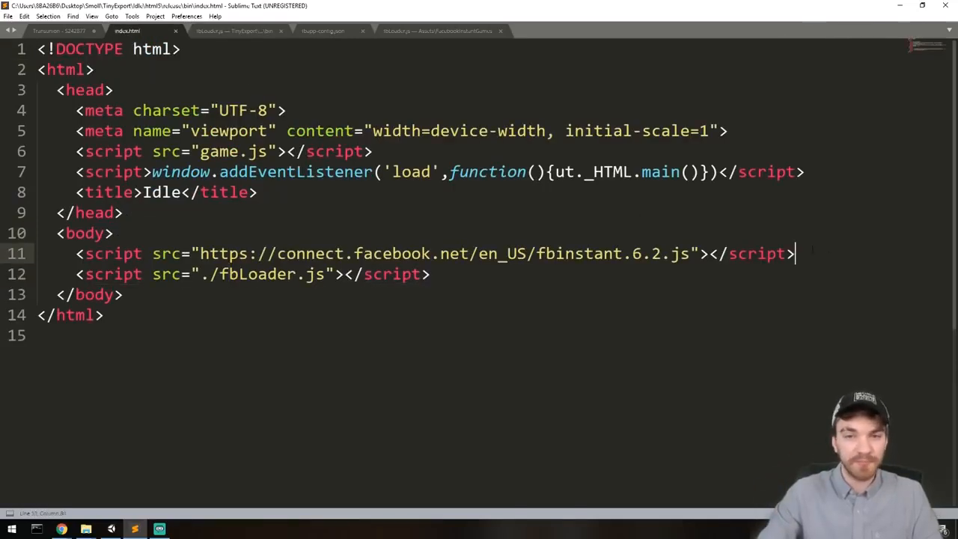
# - Review the initializeAsync block in the bin folder's fbLoader.js, including the asset-loading comment and the setLoadingProgress call
pyautogui.click(233, 31)
pyautogui.moveTo(109, 171); pyautogui.dragTo(37, 48)
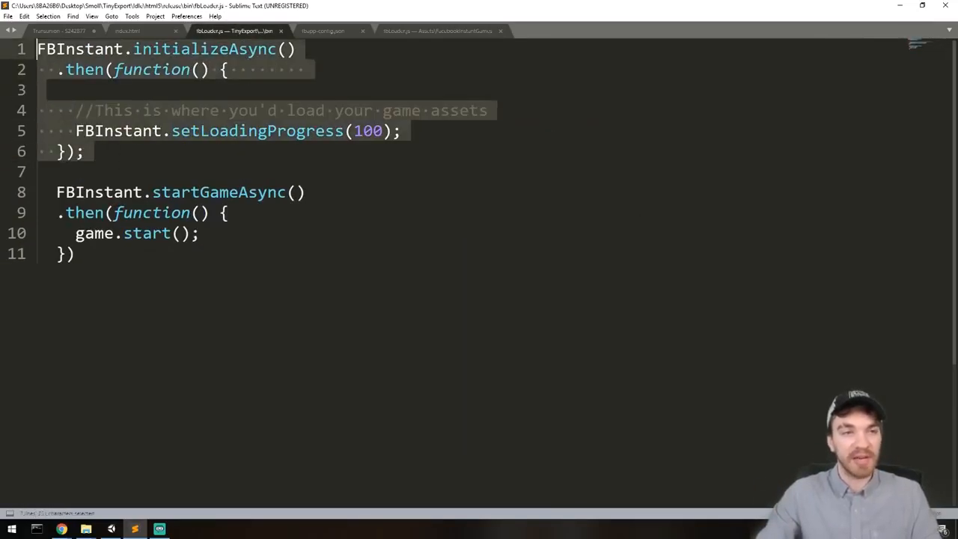
pyautogui.click(208, 113)
pyautogui.doubleClick(229, 51)
pyautogui.moveTo(451, 129); pyautogui.dragTo(9, 113)
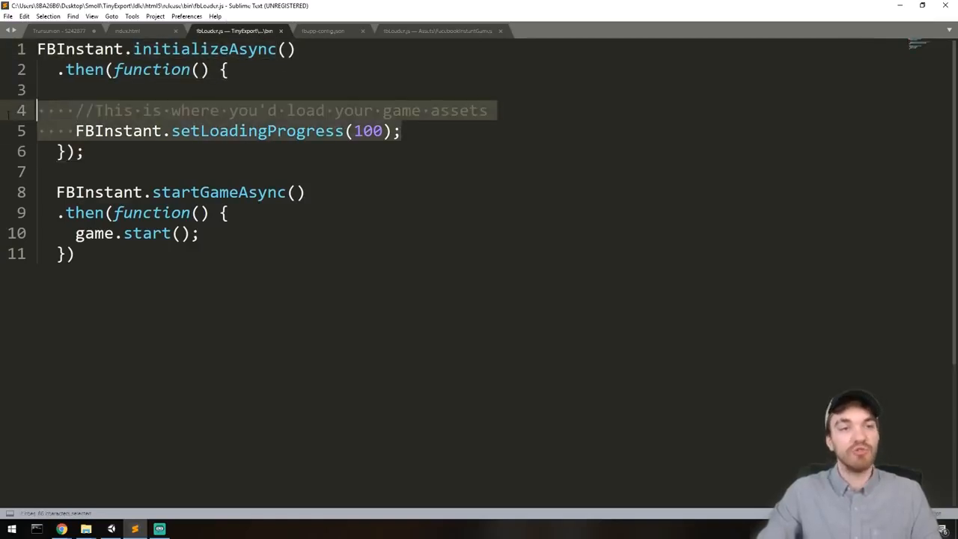
pyautogui.doubleClick(283, 131)
pyautogui.click(408, 131)
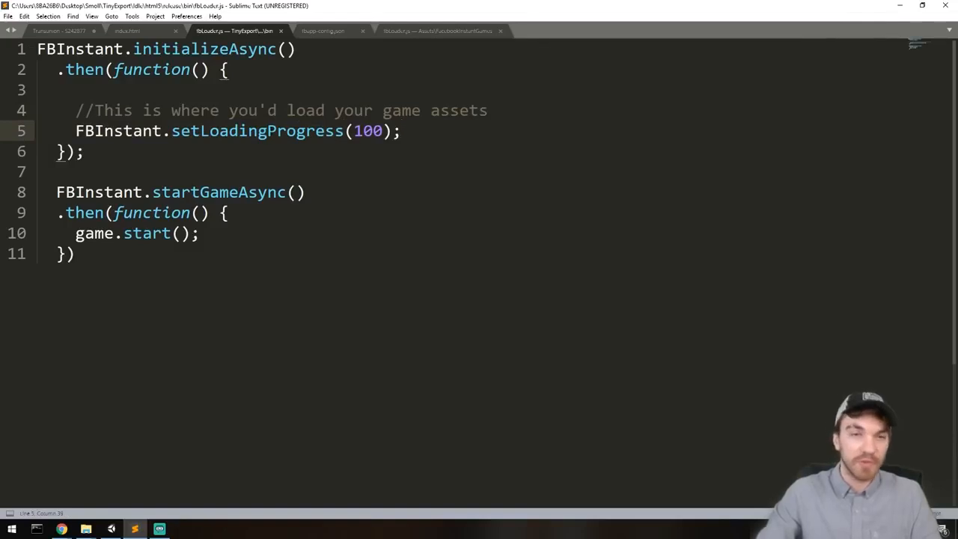
pyautogui.doubleClick(255, 131)
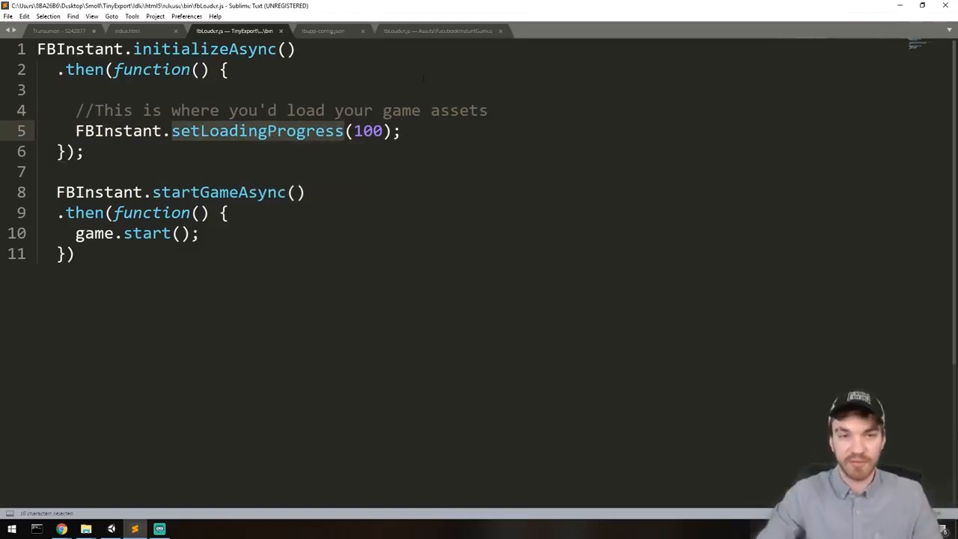
pyautogui.doubleClick(370, 131)
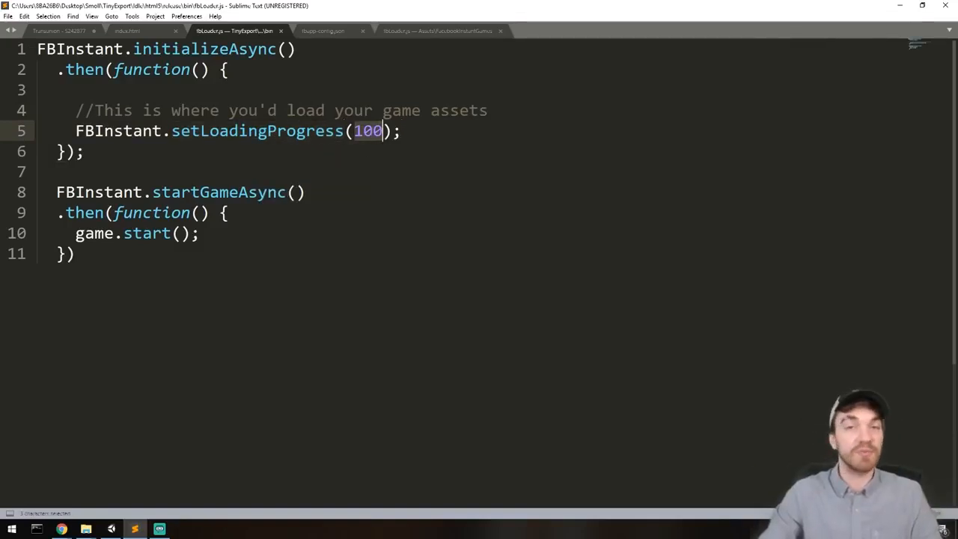
pyautogui.click(446, 136)
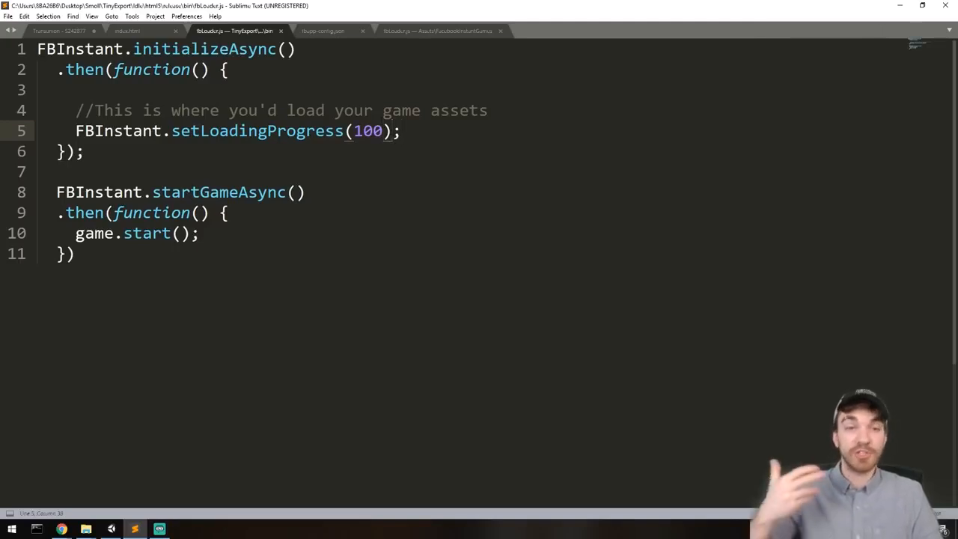
# - Examine the startGameAsync call and its game.start() line in fbLoader.js
pyautogui.doubleClick(223, 195)
pyautogui.click(411, 199)
pyautogui.doubleClick(245, 197)
pyautogui.hotkey('ctrl', 's')
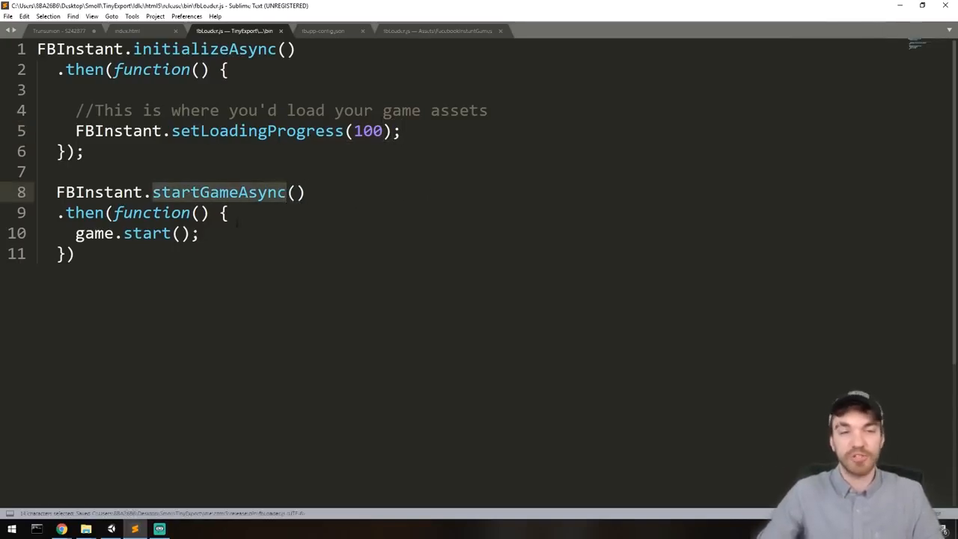
pyautogui.moveTo(201, 234); pyautogui.dragTo(56, 234)
pyautogui.hotkey('ctrl', 'c')
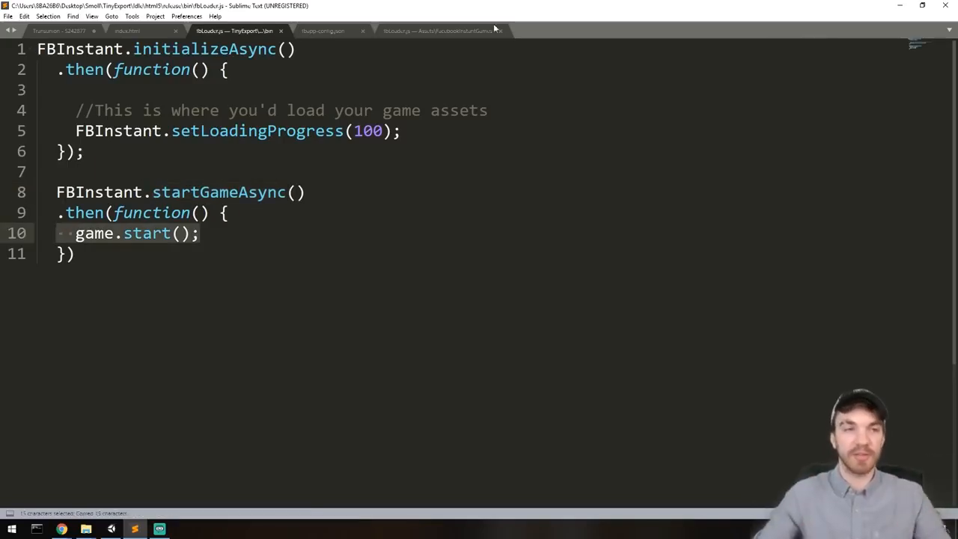
# - Set the setLoadingProgress value in fbLoader.js to 20, clear the blank line under the game assets comment, and save the file
pyautogui.press('Up')
pyautogui.press('Up')
pyautogui.press('Up')
pyautogui.hotkey('ctrl', 's')
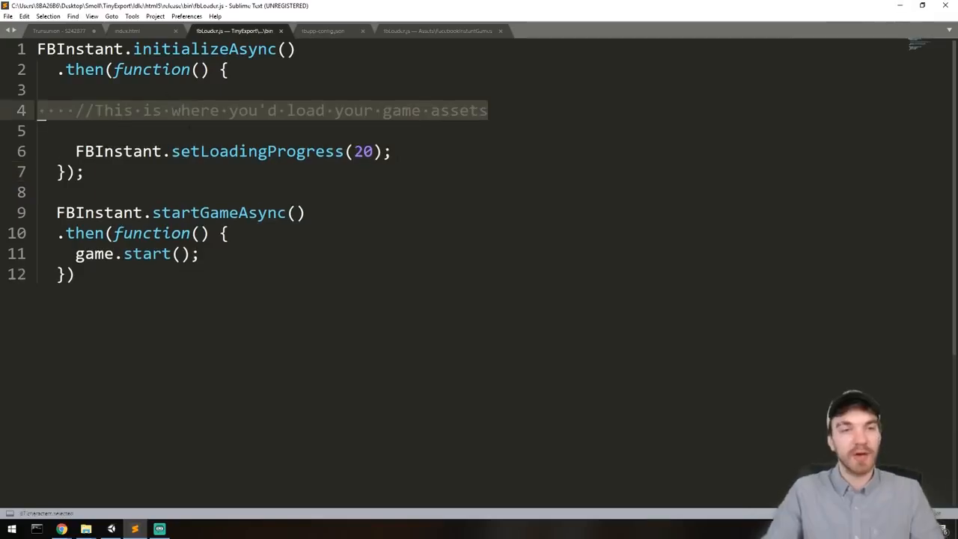
pyautogui.click(393, 151)
pyautogui.moveTo(488, 110); pyautogui.dragTo(37, 110)
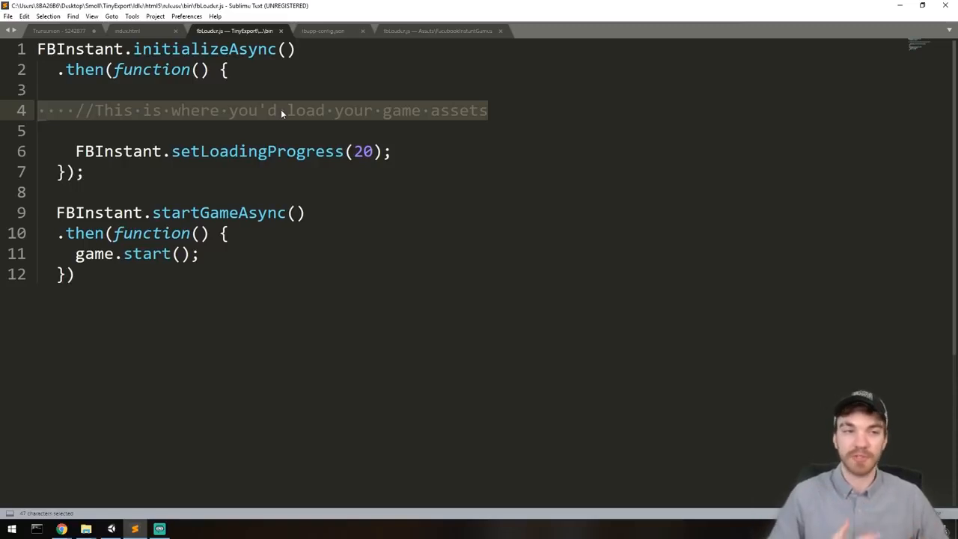
pyautogui.click(158, 129)
pyautogui.press('Tab')
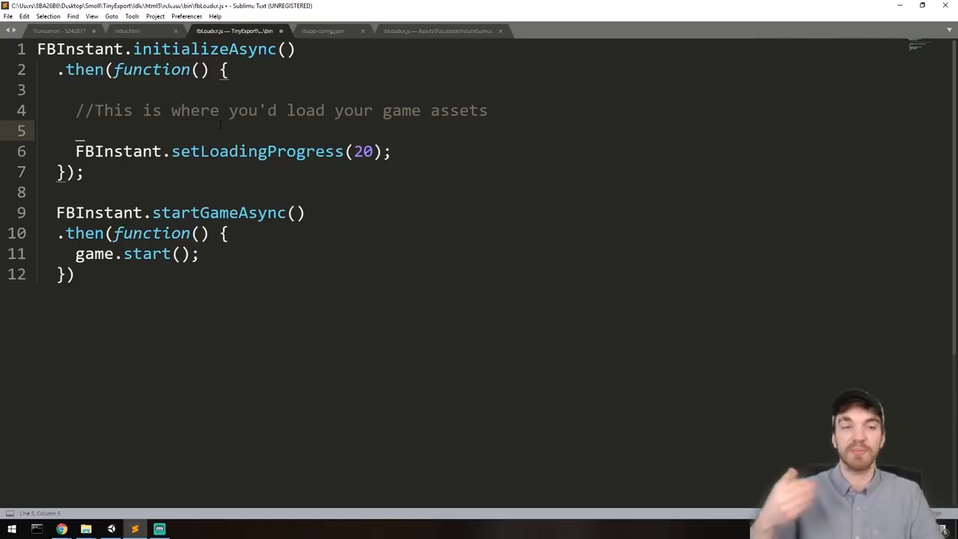
pyautogui.hotkey('ctrl', 'shift', 'k')
pyautogui.hotkey('ctrl', 's')
pyautogui.click(194, 131)
# - Return to index.html and review the fbinstant and fbLoader script lines in the body
pyautogui.click(139, 31)
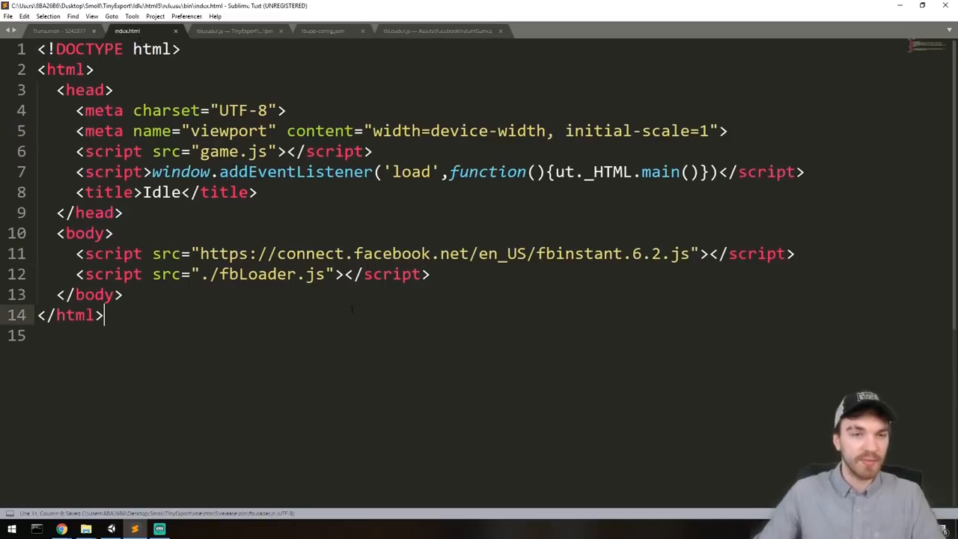
pyautogui.moveTo(75, 254); pyautogui.dragTo(796, 254)
pyautogui.moveTo(430, 274); pyautogui.dragTo(76, 274)
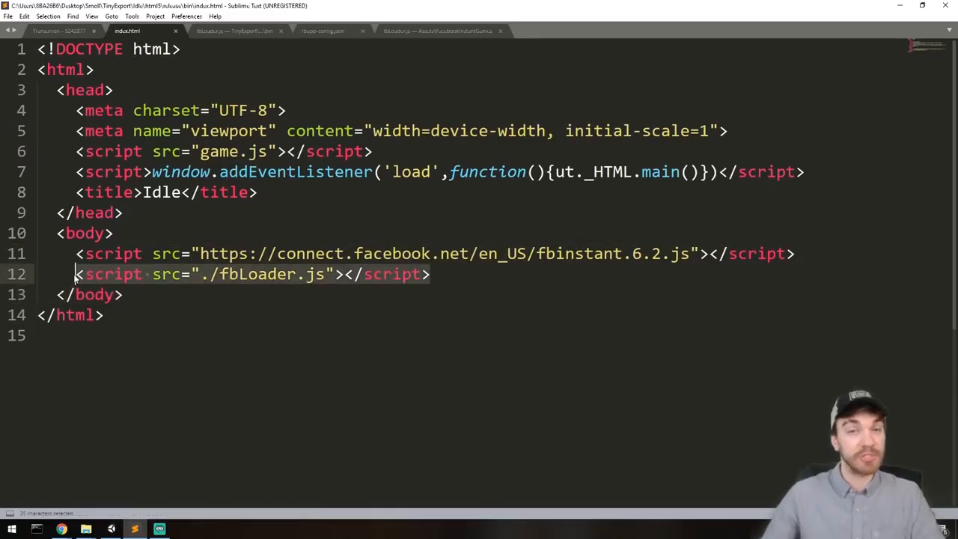
# - Compress all five files in the bin folder into a zip archive and name it 2
pyautogui.click(901, 5)
pyautogui.moveTo(555, 265); pyautogui.dragTo(431, 142)
pyautogui.rightClick(451, 199)
pyautogui.moveTo(514, 309)
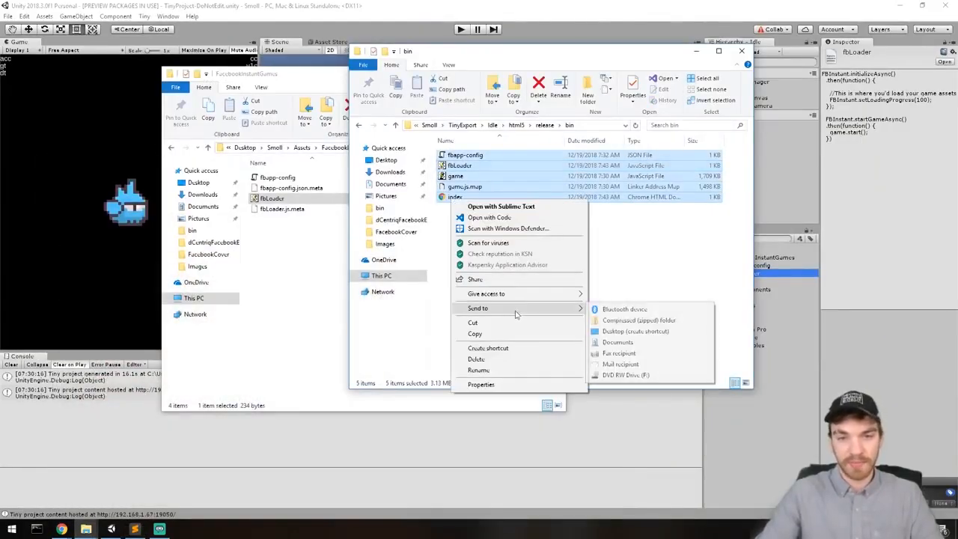
pyautogui.click(617, 319)
pyautogui.press('Return')
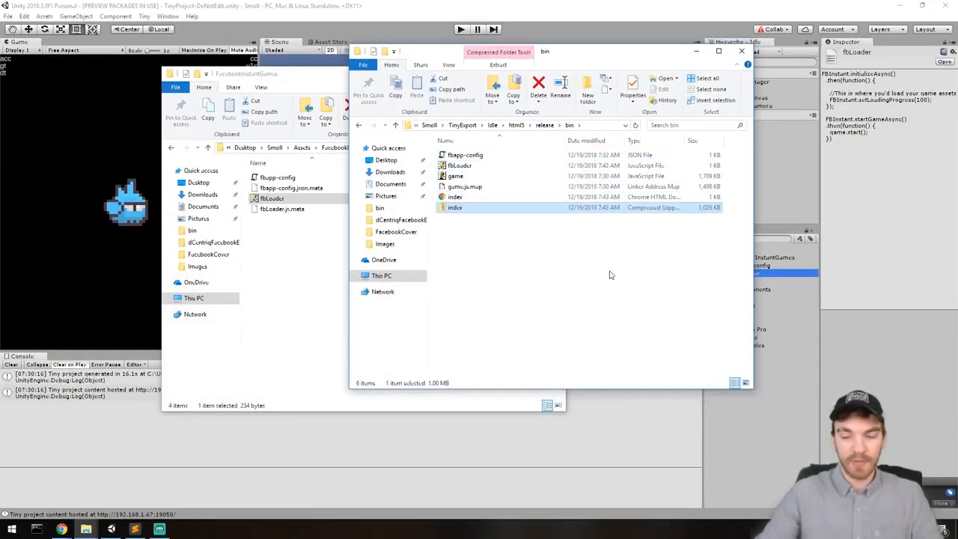
pyautogui.click(490, 208)
pyautogui.write('2')
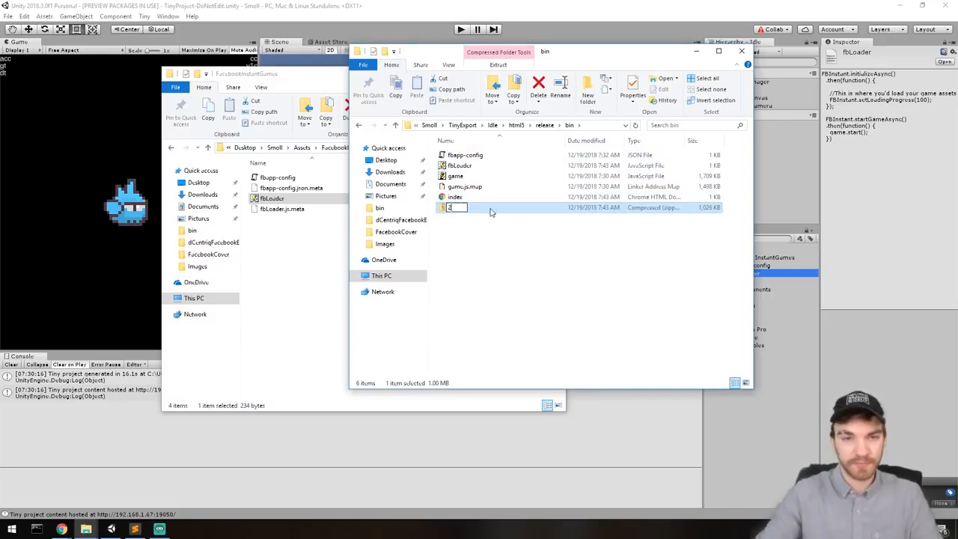
pyautogui.press('Return')
# - Switch to the app's Facebook for Developers page in Chrome and open the Instant Games Web Hosting section
pyautogui.click(61, 529)
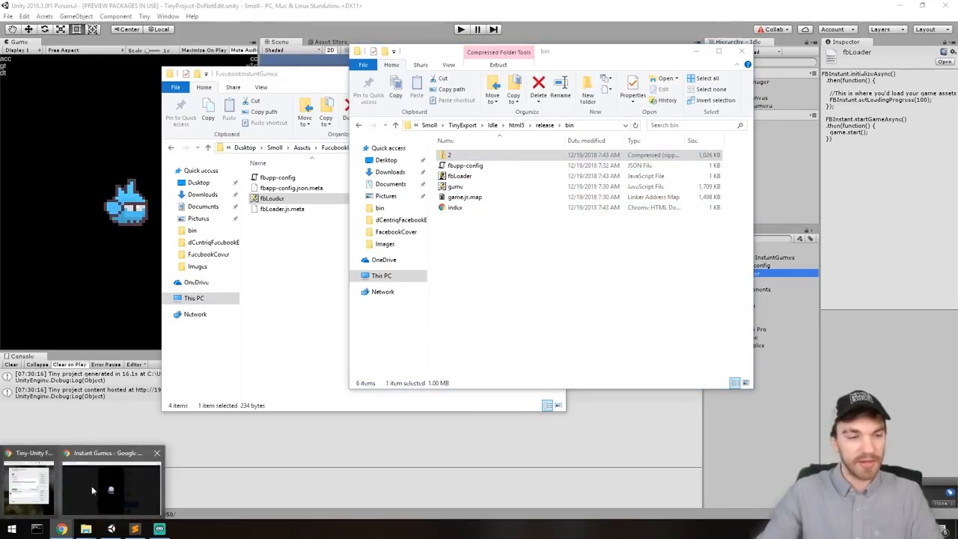
pyautogui.click(110, 485)
pyautogui.click(60, 8)
pyautogui.click(515, 246)
pyautogui.scroll(2, 172, 219)
pyautogui.click(50, 239)
pyautogui.click(52, 271)
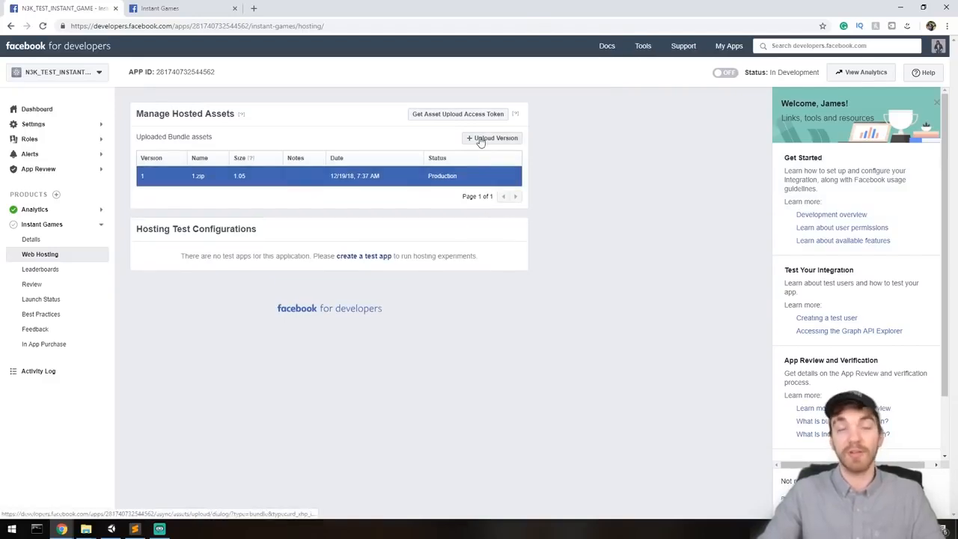
# - Upload 2.zip from the bin folder as a new version of the hosted assets
pyautogui.click(482, 140)
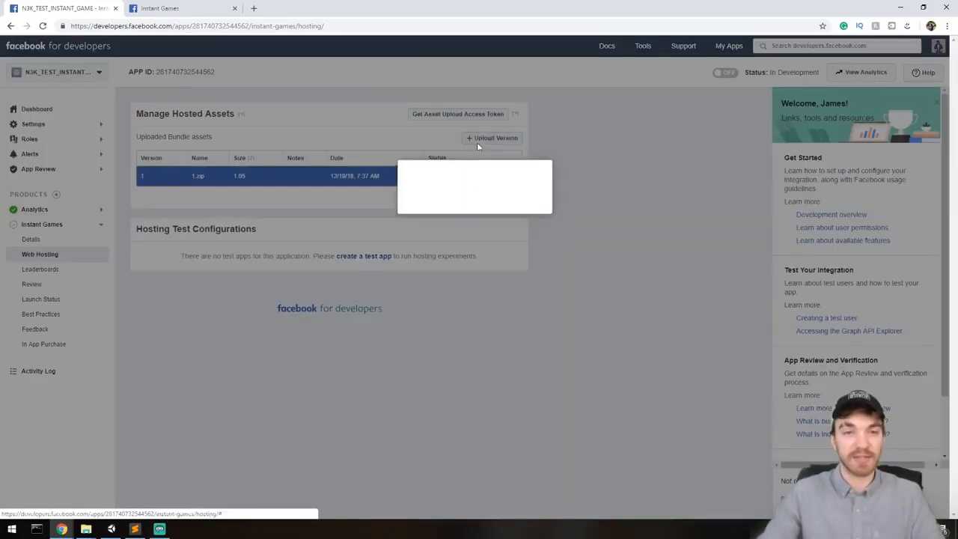
pyautogui.click(395, 195)
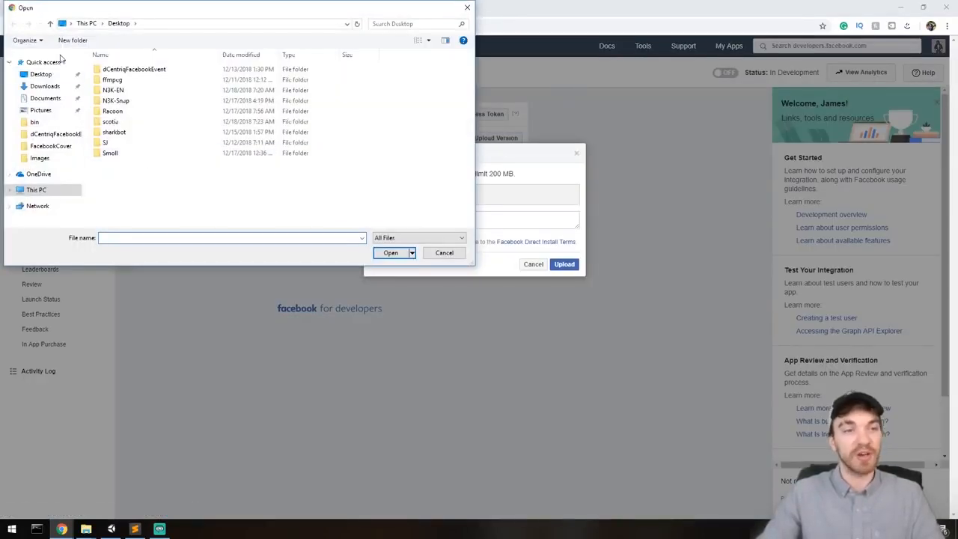
pyautogui.click(444, 253)
pyautogui.moveTo(86, 528)
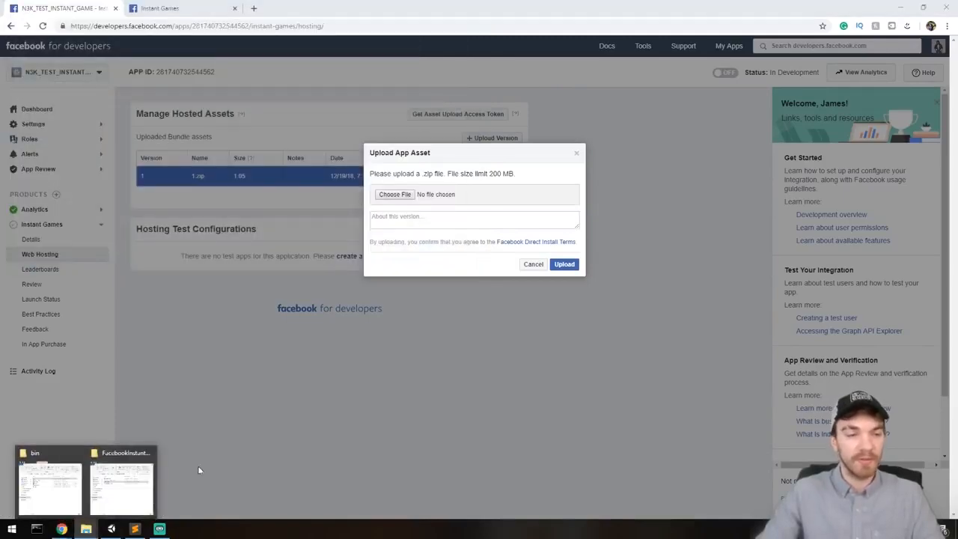
pyautogui.click(48, 479)
pyautogui.moveTo(547, 52); pyautogui.dragTo(792, 83)
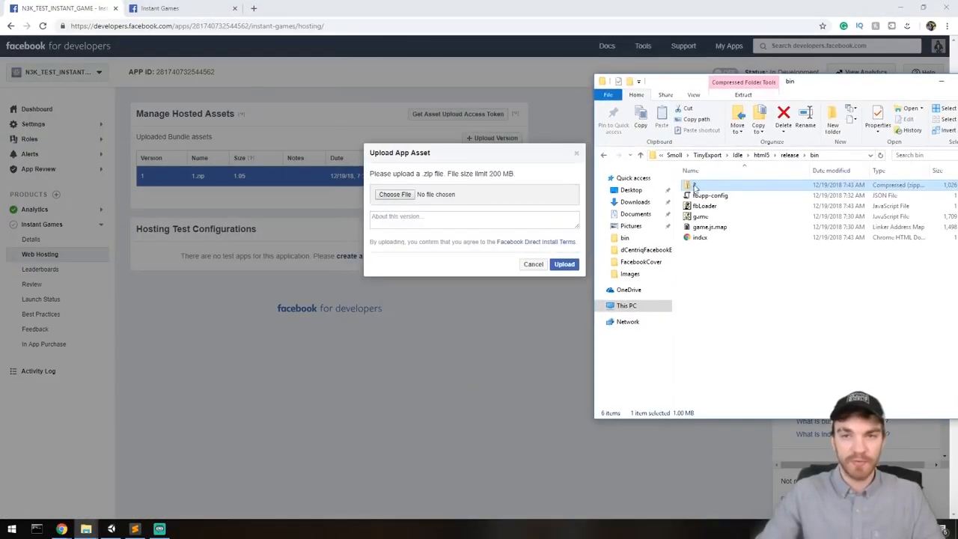
pyautogui.moveTo(697, 185); pyautogui.dragTo(449, 196)
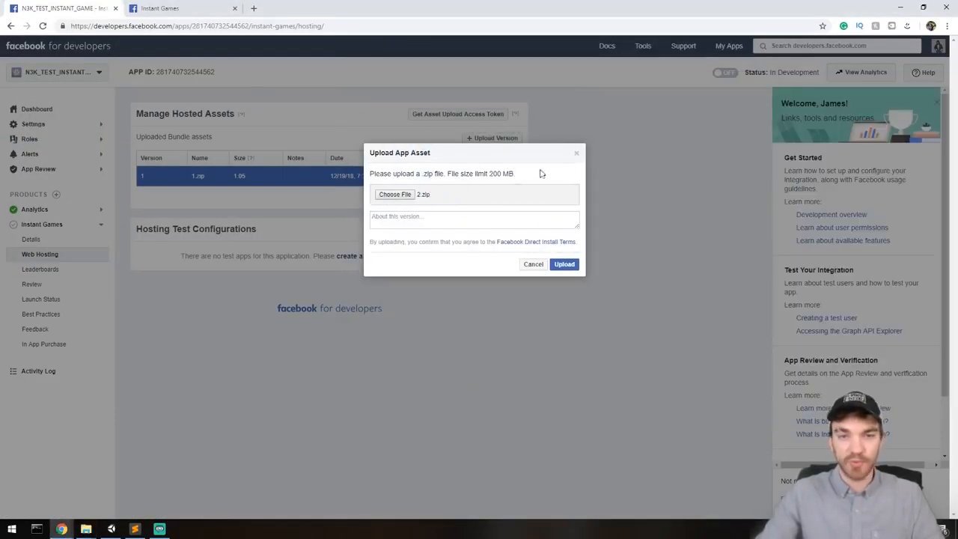
pyautogui.click(573, 271)
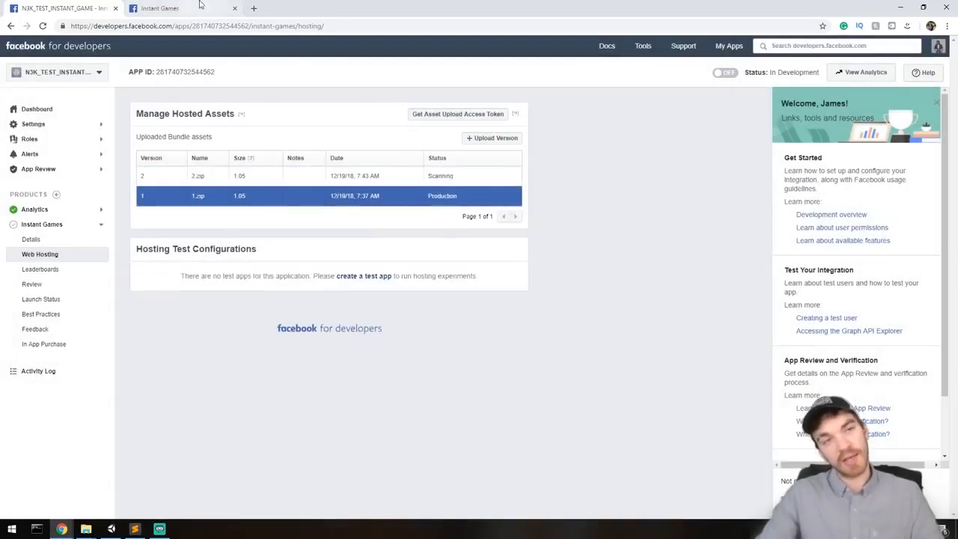
# - Place the hosting page and the Instant Games page side by side in separate windows, and reload the game
pyautogui.press('super+Left')
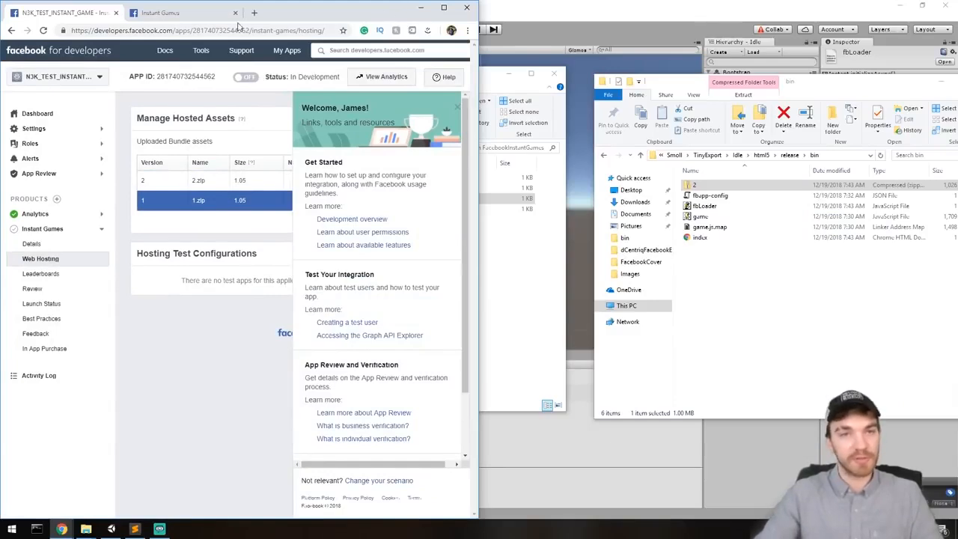
pyautogui.click(160, 12)
pyautogui.moveTo(160, 13); pyautogui.dragTo(405, 69)
pyautogui.press('super+Right')
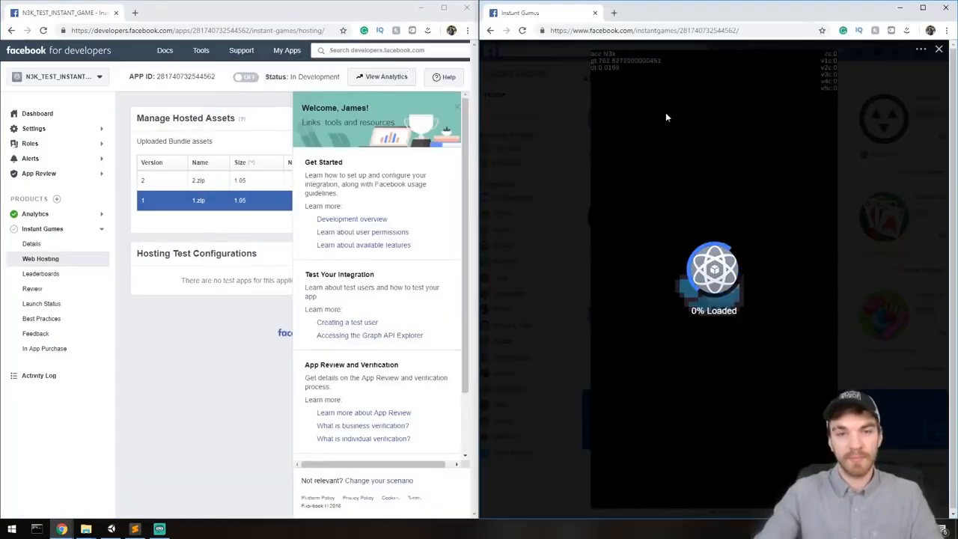
pyautogui.press('F5')
pyautogui.click(457, 109)
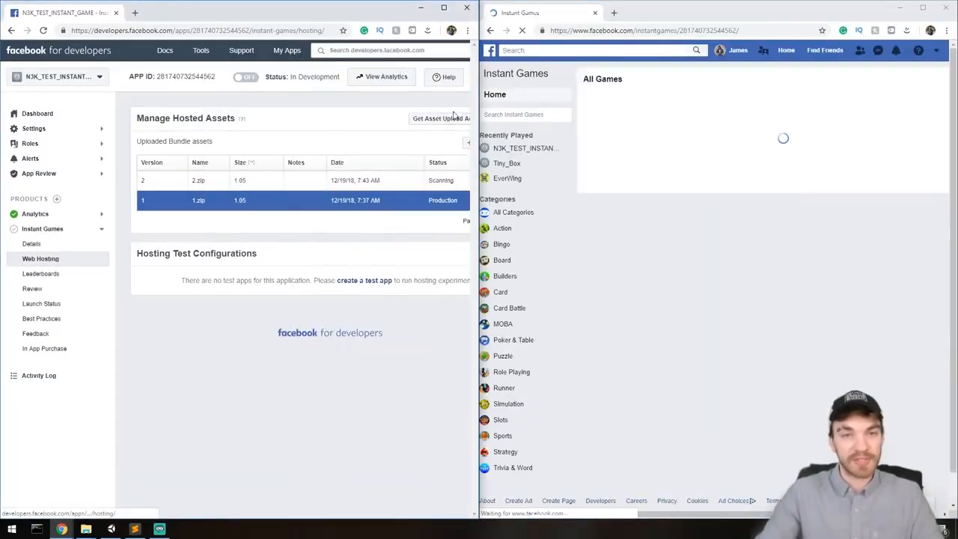
pyautogui.click(701, 174)
pyautogui.click(259, 346)
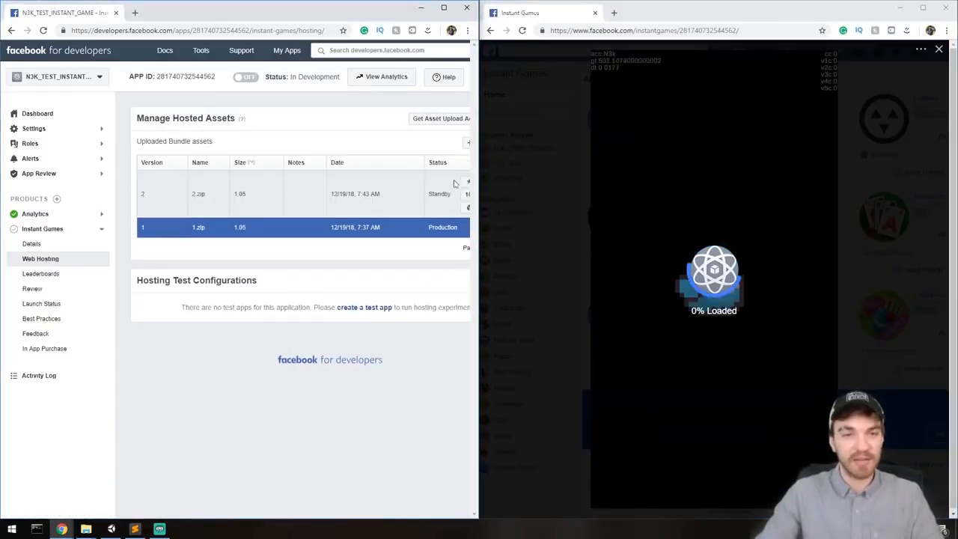
# - Widen the hosting window, move version 2 to production, and reload the game to test it
pyautogui.moveTo(481, 184); pyautogui.dragTo(565, 185)
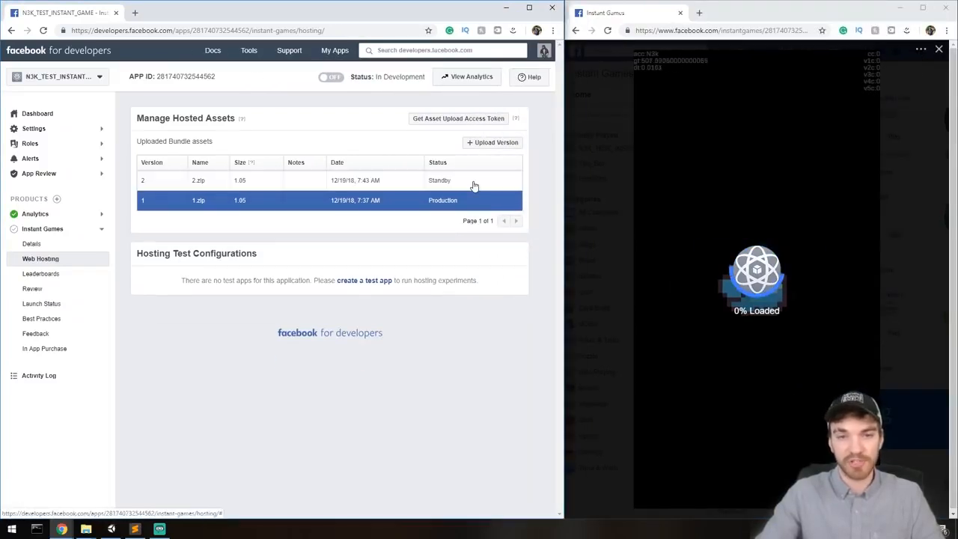
pyautogui.click(468, 181)
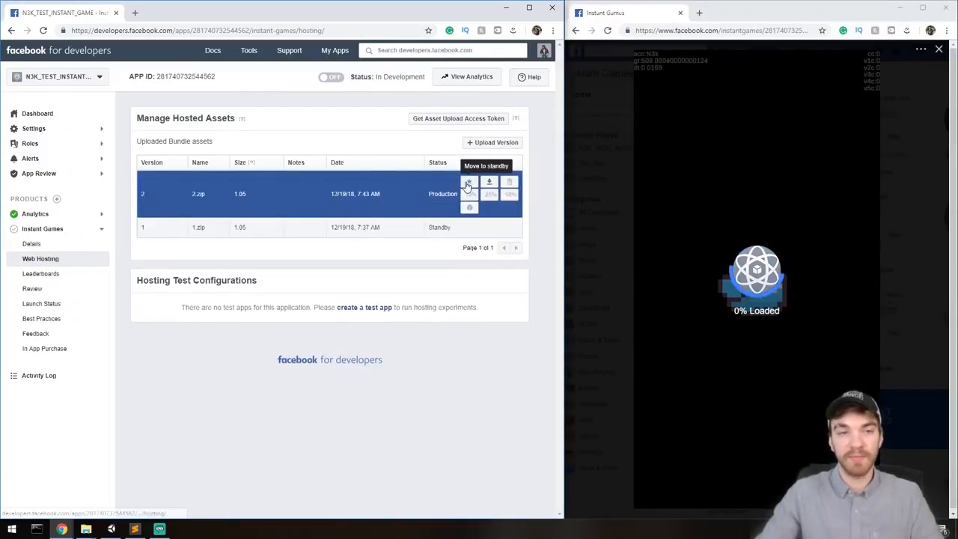
pyautogui.press('F5')
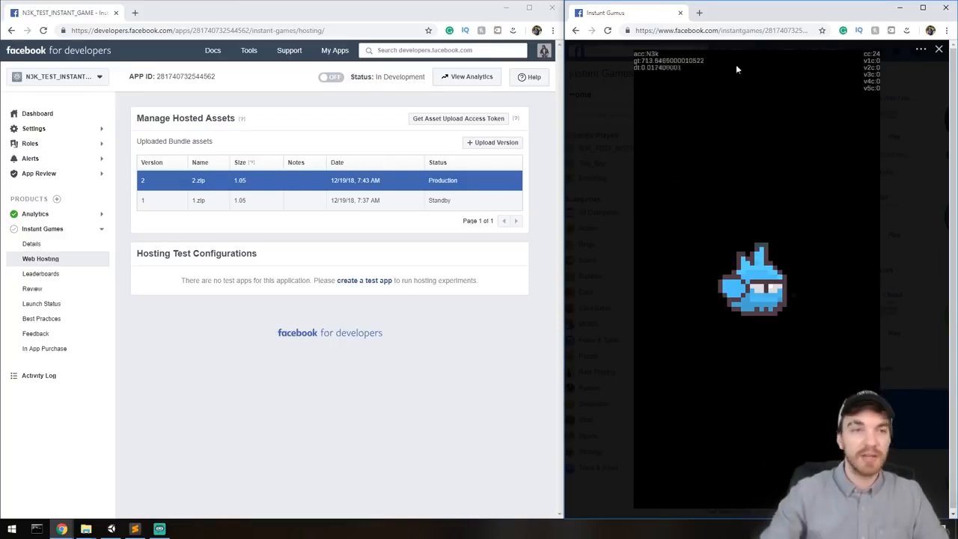
# - Open the Instant Games Review page, close the running game, and examine the business verification, contract and app review options
pyautogui.moveTo(563, 124); pyautogui.dragTo(593, 126)
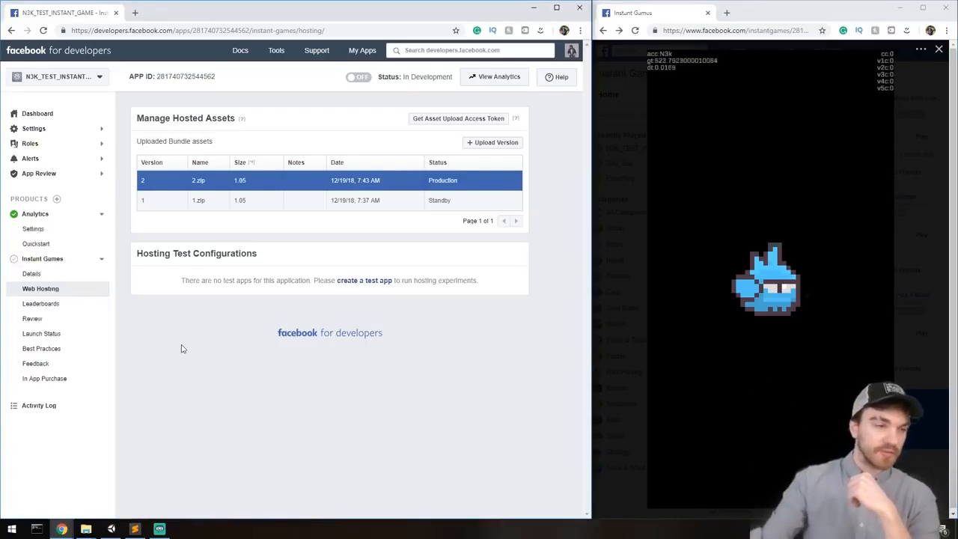
pyautogui.click(54, 319)
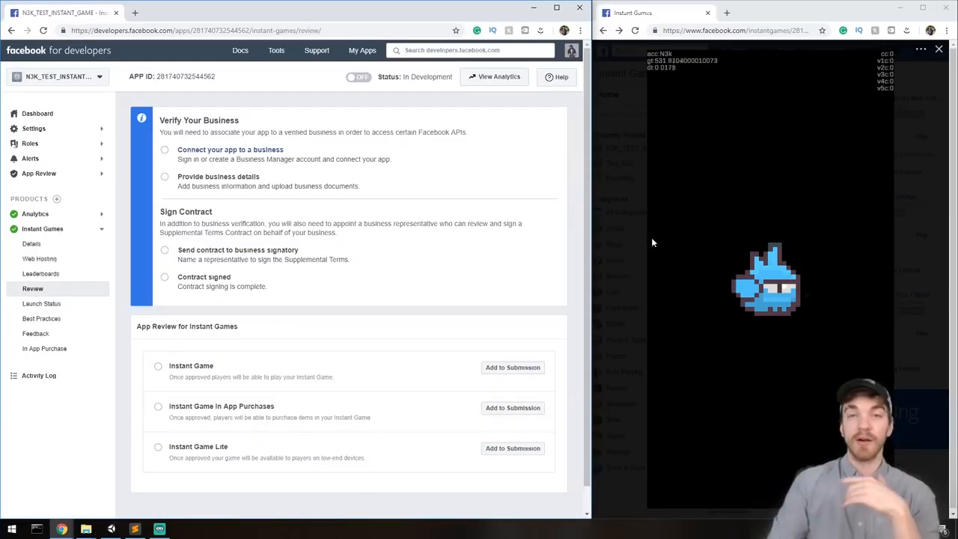
pyautogui.click(938, 49)
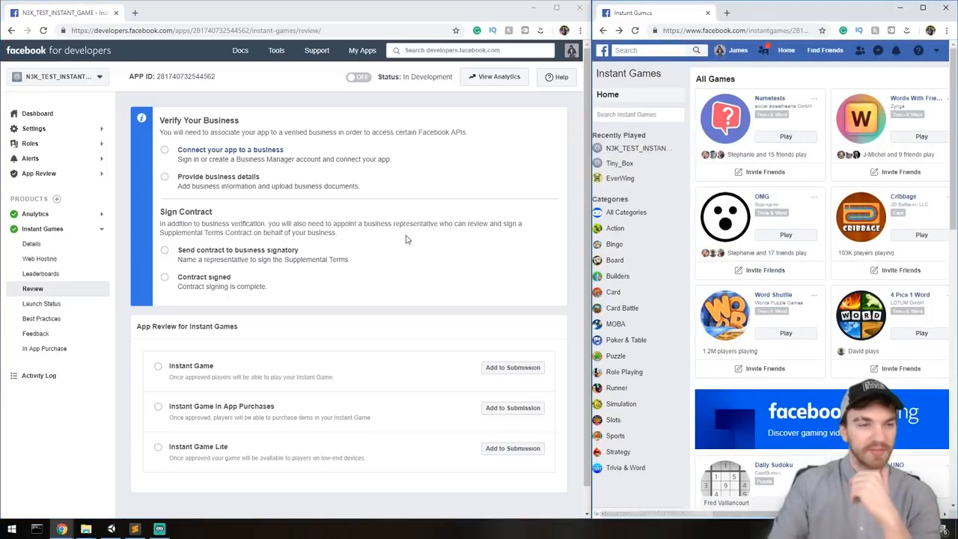
pyautogui.scroll(-1, 408, 239)
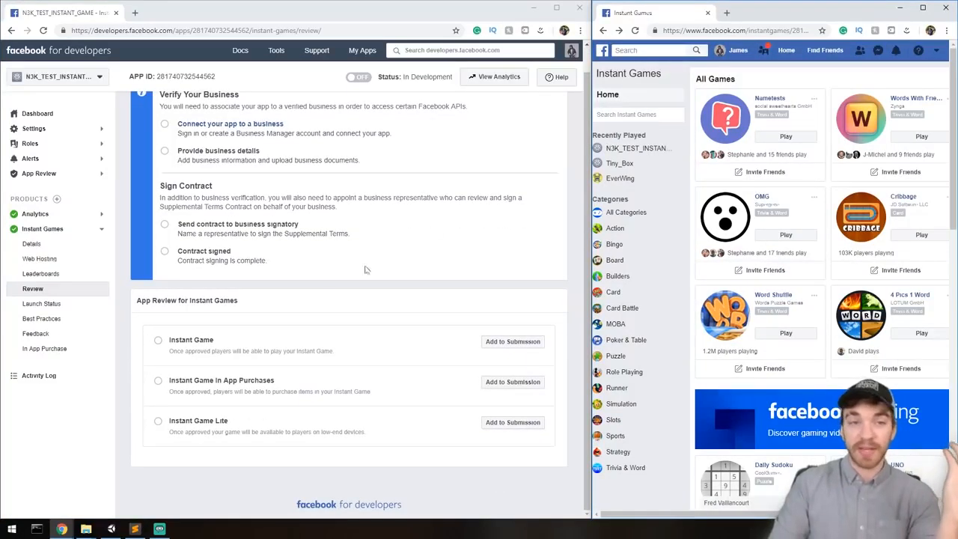
# - Examine the game's Launch Status health checks and its In App Purchase setup
pyautogui.click(63, 308)
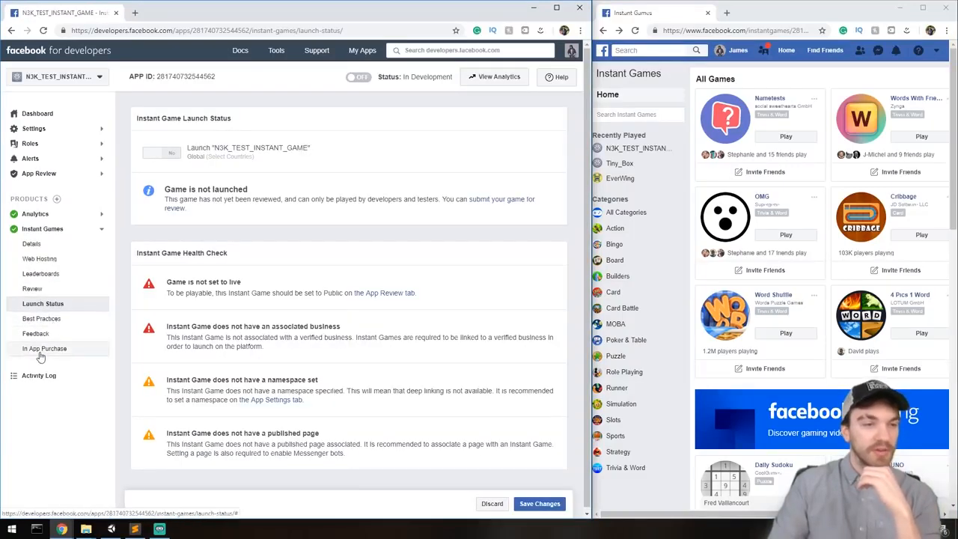
pyautogui.click(41, 352)
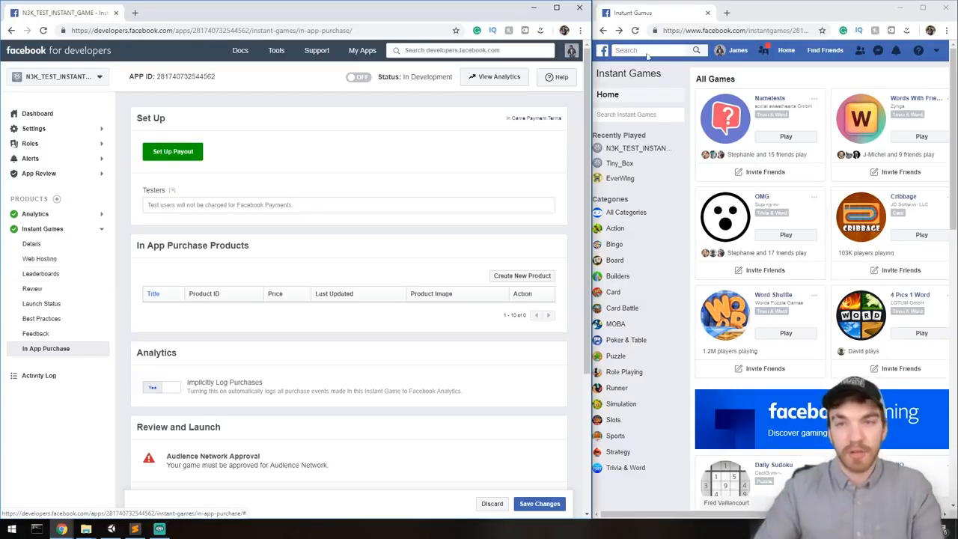
# - Search for "tiny unity forum" in a new tab and open the Facebook Instant thread of the Project Tiny forum
pyautogui.click(726, 14)
pyautogui.write('tiny unity fo')
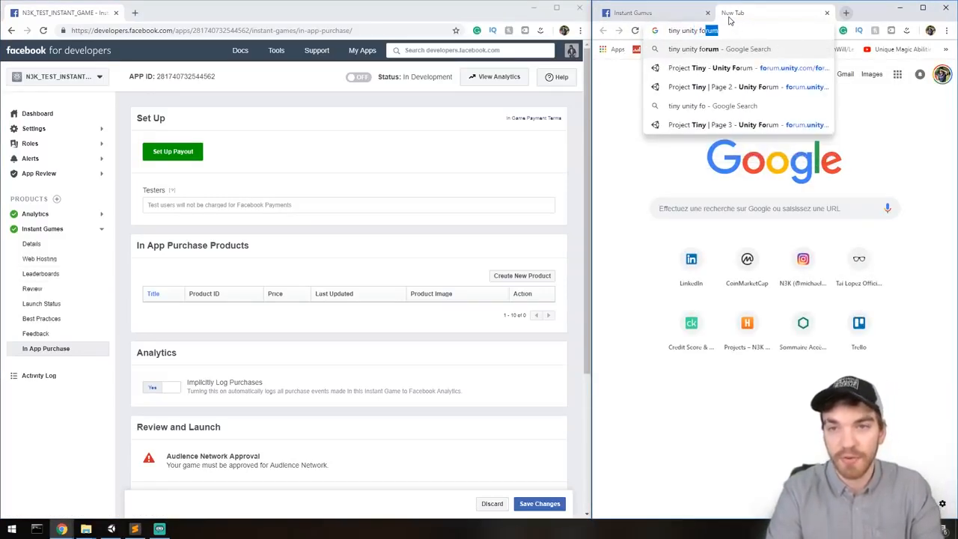
pyautogui.press('Return')
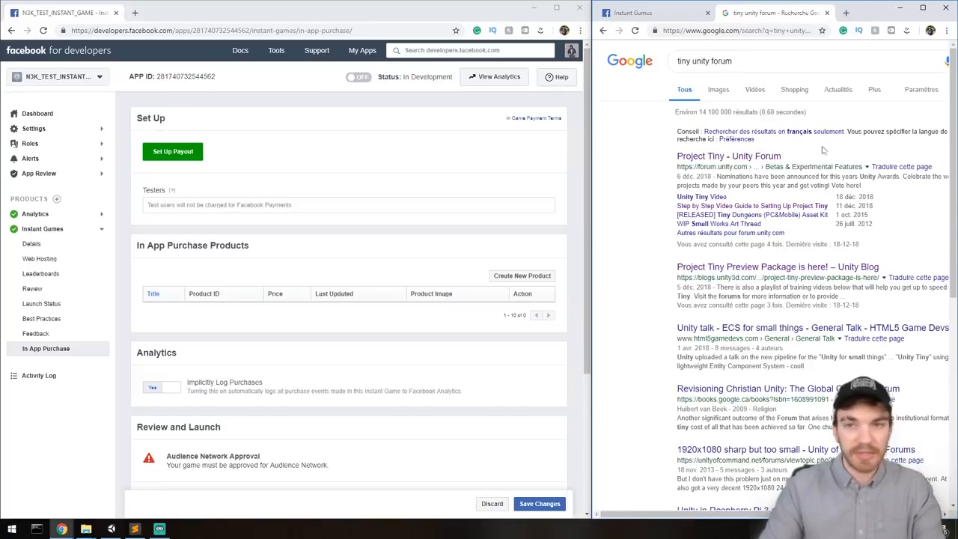
pyautogui.click(756, 156)
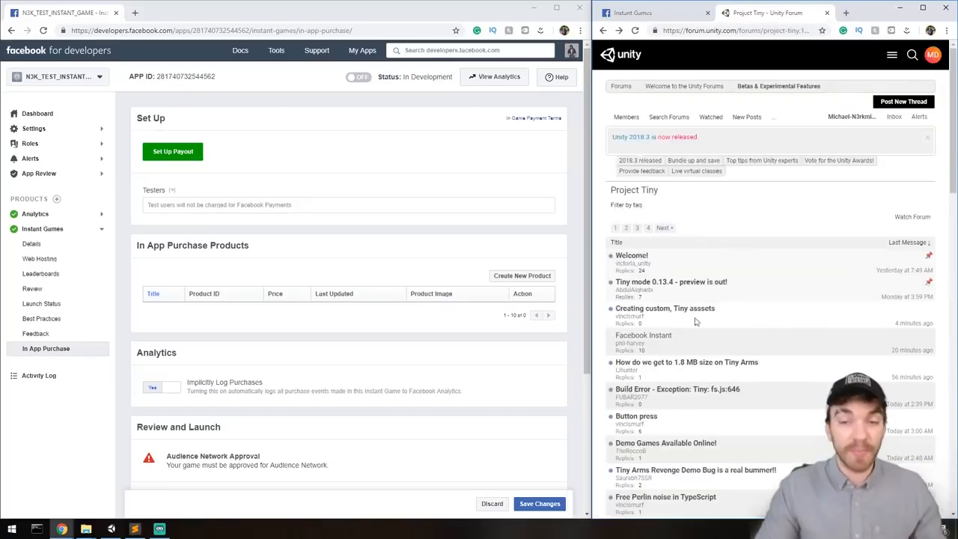
pyautogui.click(662, 336)
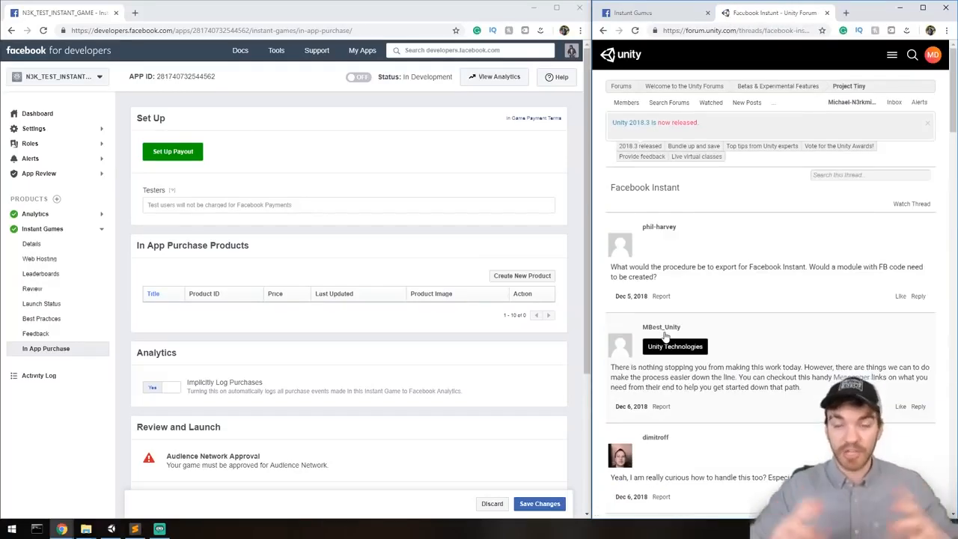
# - Bring up the release bin folder and review its fbapp-config and fbLoader files
pyautogui.moveTo(86, 528)
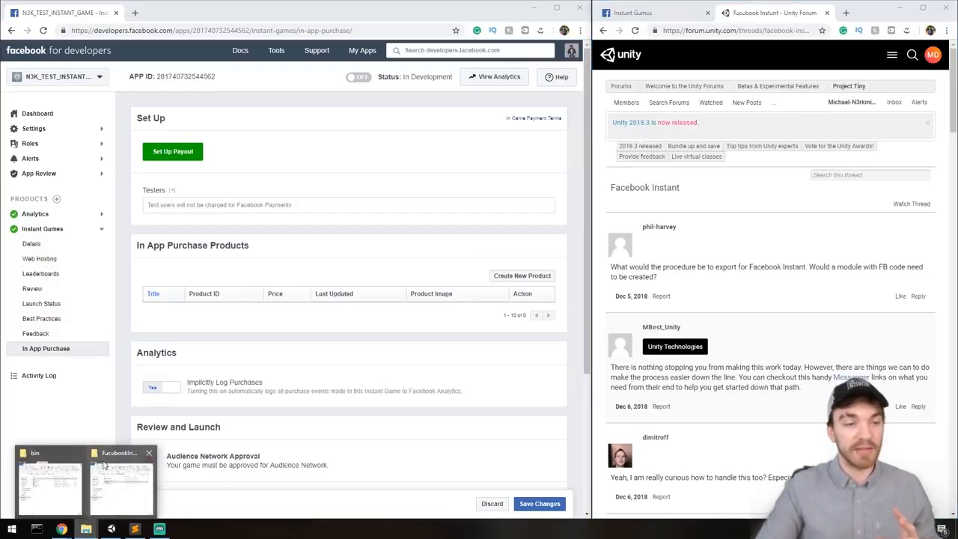
pyautogui.click(124, 479)
pyautogui.click(717, 197)
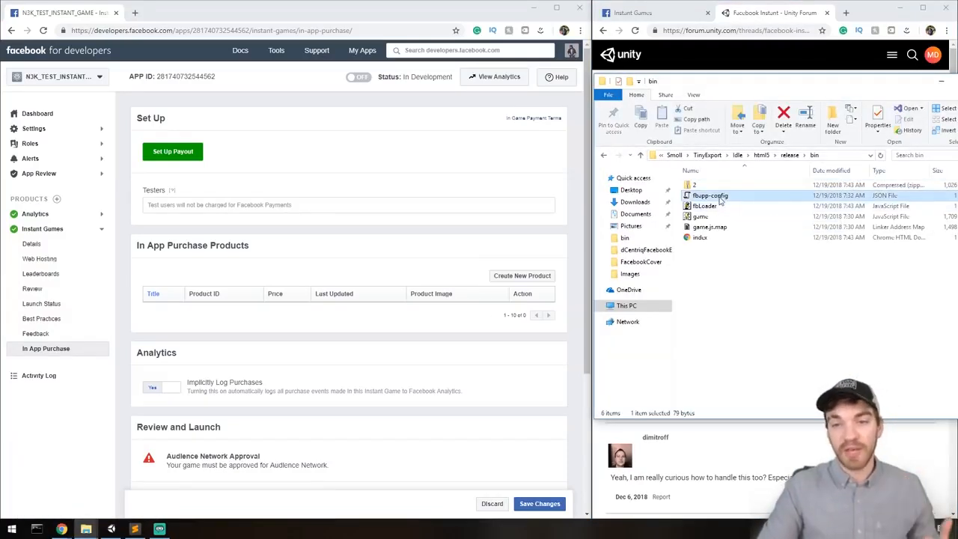
pyautogui.rightClick(719, 197)
pyautogui.click(695, 277)
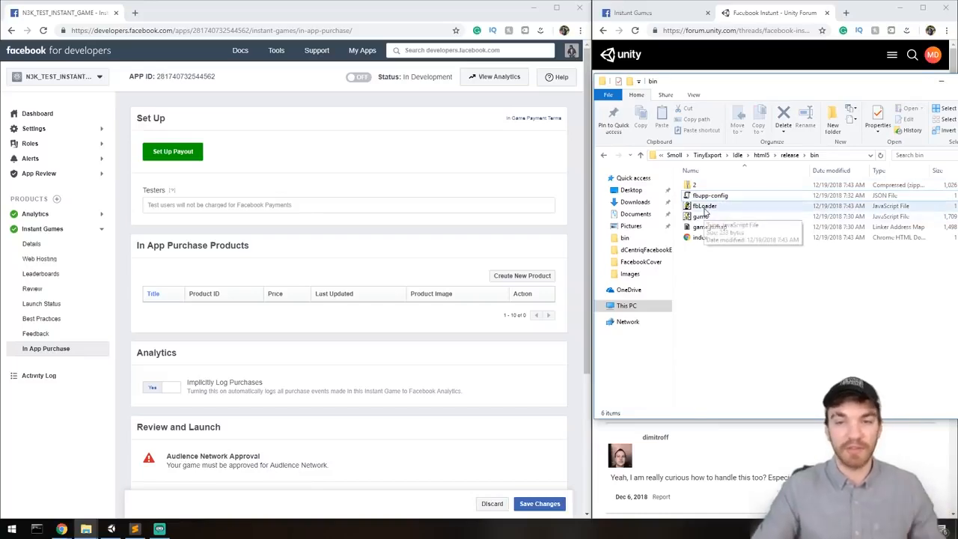
# - Return to the forum thread, find the reply with the FBInstantPostProcessing script, and widen the forum window
pyautogui.click(780, 462)
pyautogui.scroll(-10, 781, 461)
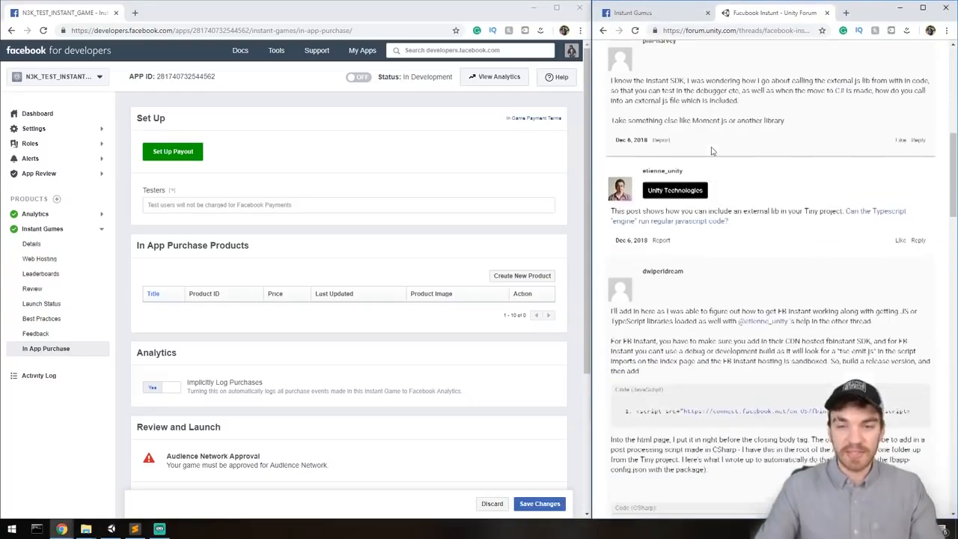
pyautogui.scroll(-1, 644, 127)
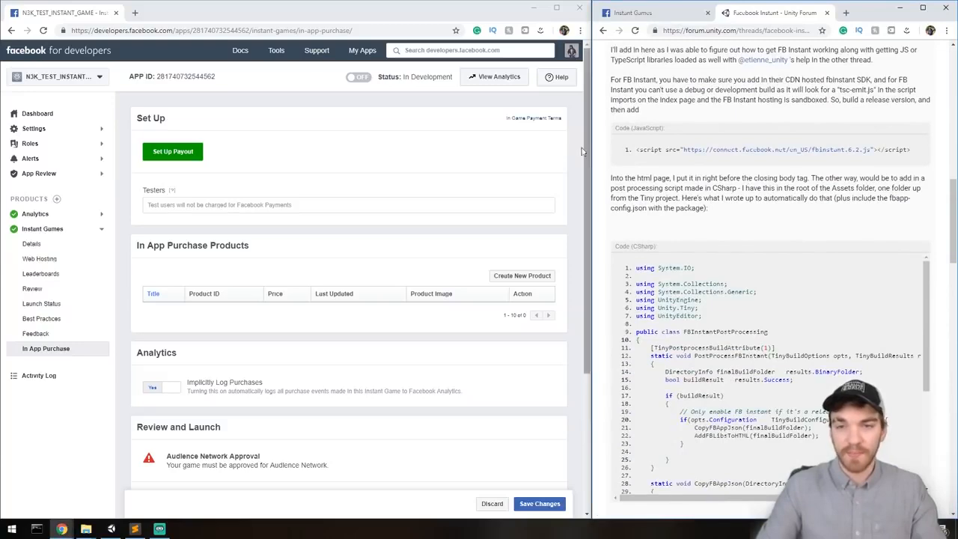
pyautogui.moveTo(589, 153); pyautogui.dragTo(302, 154)
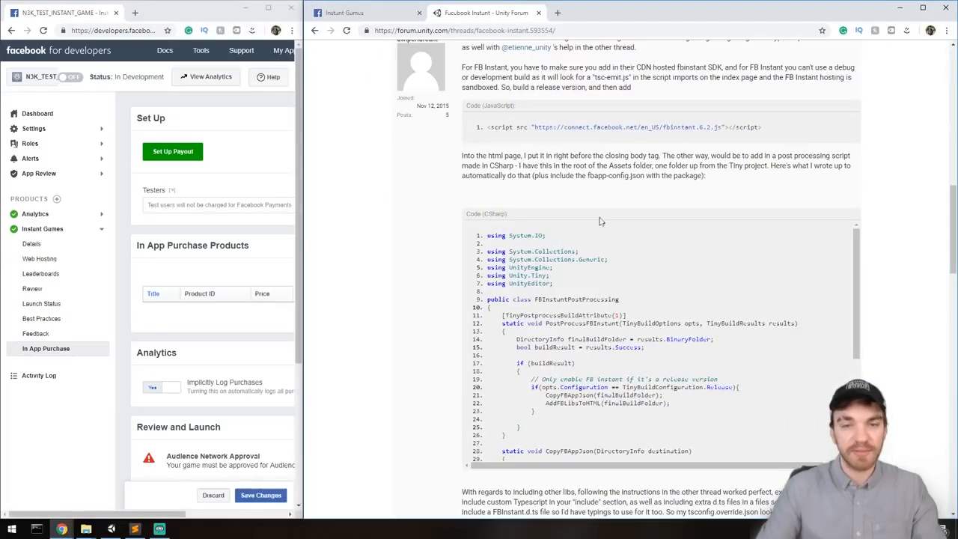
pyautogui.scroll(-1, 874, 241)
pyautogui.moveTo(858, 230)
pyautogui.mouseDown()
pyautogui.moveTo(862, 325)
pyautogui.moveTo(861, 232)
pyautogui.mouseUp()
# - Examine the post-processing script's TinyPostprocessBuildAttribute, PostProcessFBInstant, CopyFBAppJson and AddFBLibsToHTML parts
pyautogui.moveTo(636, 218); pyautogui.dragTo(503, 216)
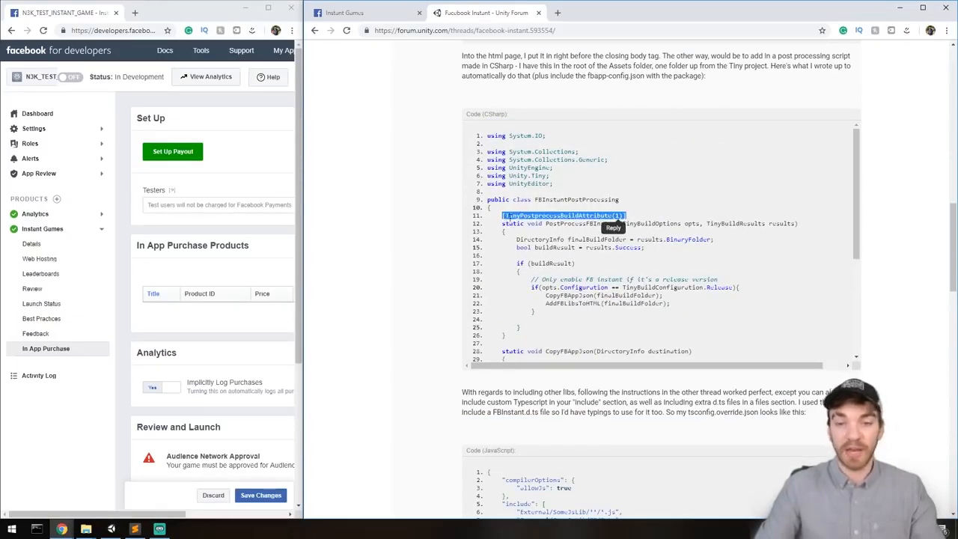
pyautogui.click(613, 223)
pyautogui.moveTo(502, 223); pyautogui.dragTo(536, 338)
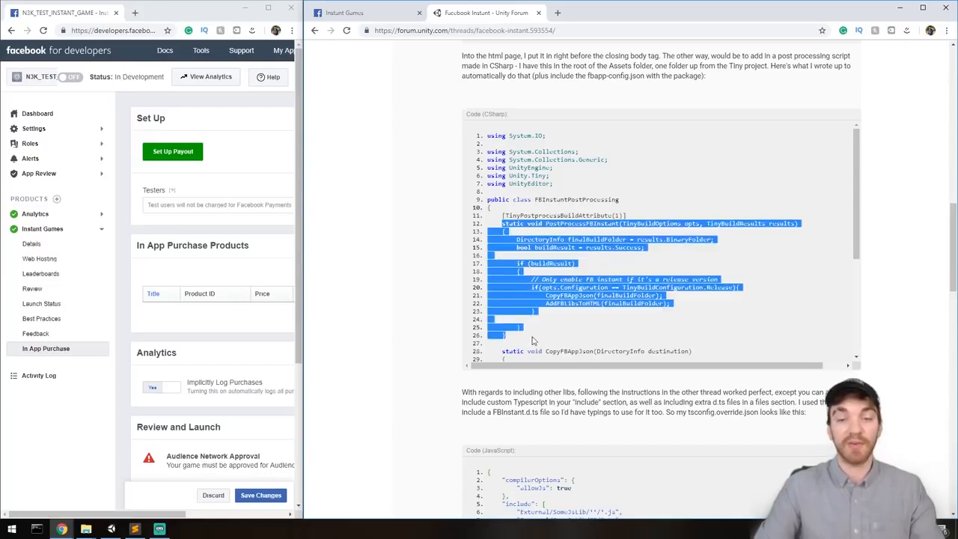
pyautogui.click(668, 207)
pyautogui.doubleClick(571, 297)
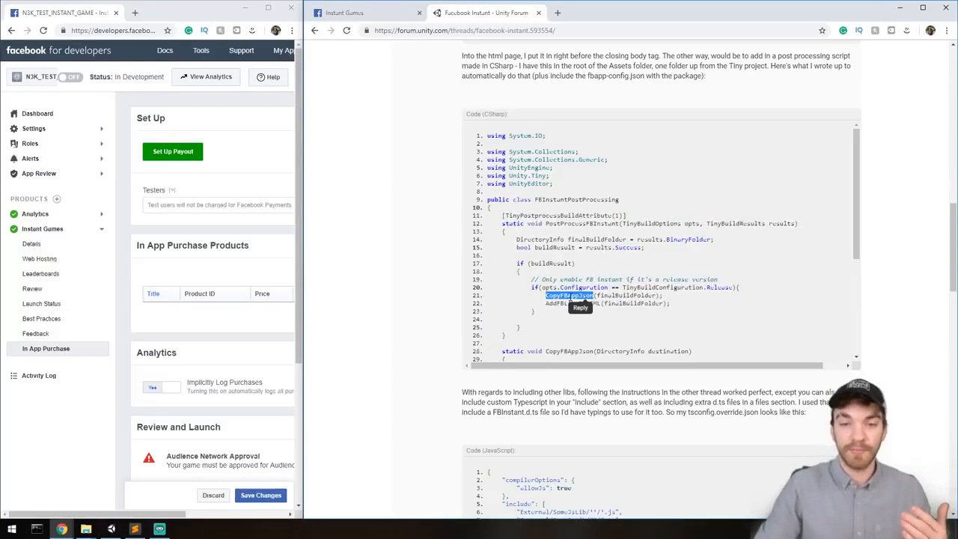
pyautogui.click(706, 269)
pyautogui.scroll(-2, 643, 250)
pyautogui.doubleClick(562, 203)
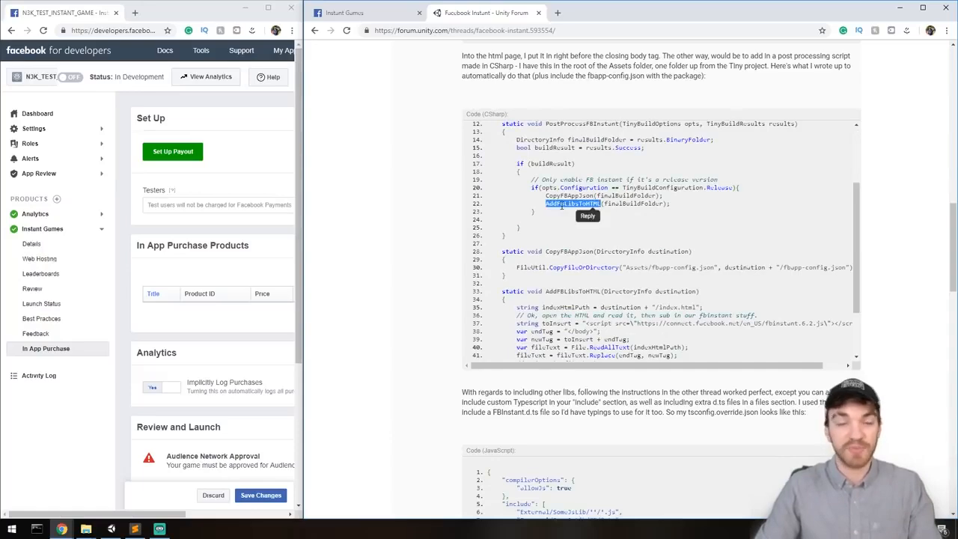
pyautogui.scroll(-2, 644, 247)
pyautogui.hotkey('ctrl', 's')
pyautogui.click(698, 253)
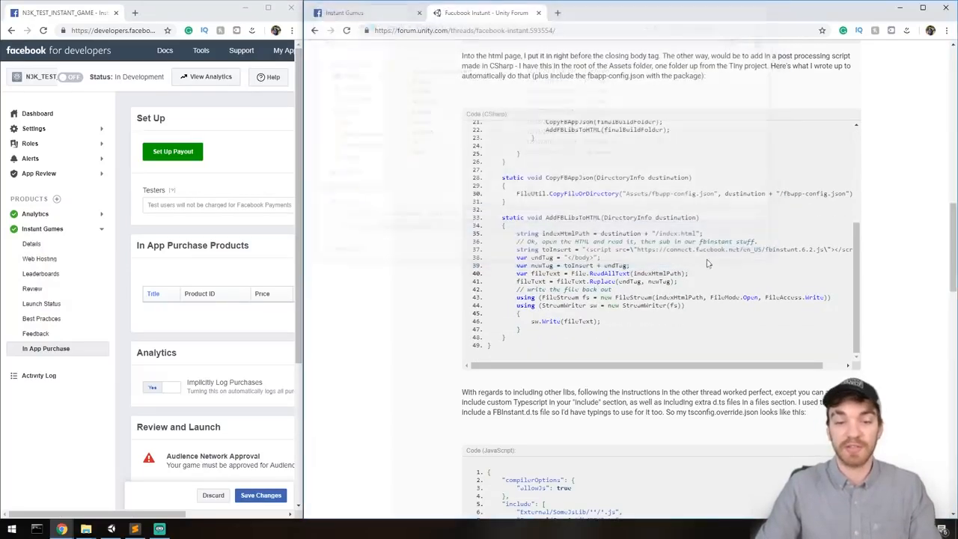
# - Open index.html from the release bin folder in Sublime Text
pyautogui.moveTo(86, 529)
pyautogui.click(65, 490)
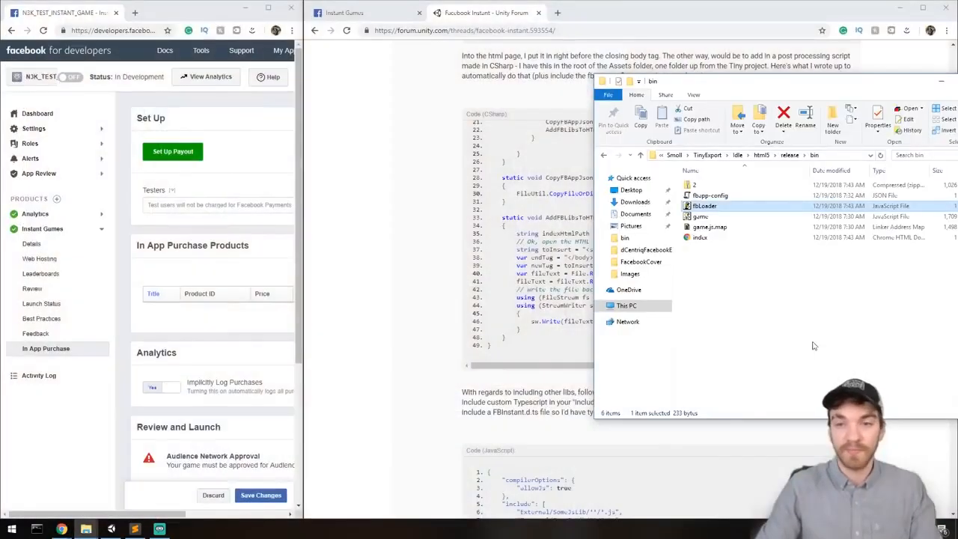
pyautogui.click(710, 196)
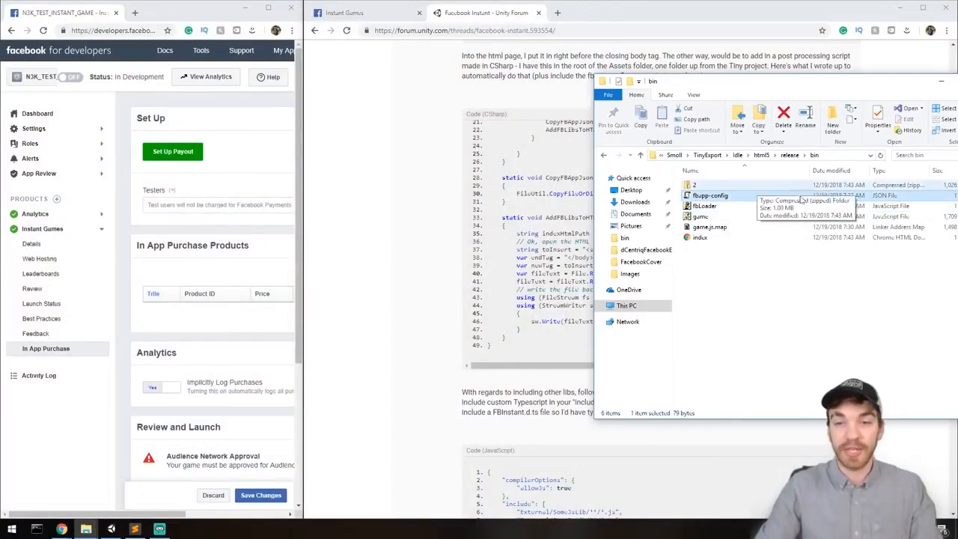
pyautogui.rightClick(703, 238)
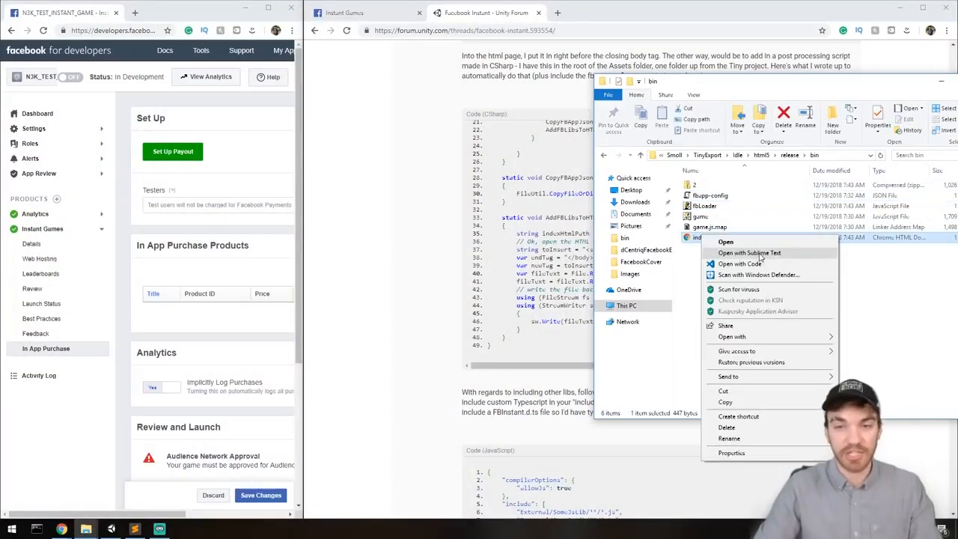
pyautogui.click(737, 252)
# - Review the closing body tag, copy the fbinstant.6.2.js script line in index.html, and leave the editor
pyautogui.moveTo(193, 298); pyautogui.dragTo(39, 298)
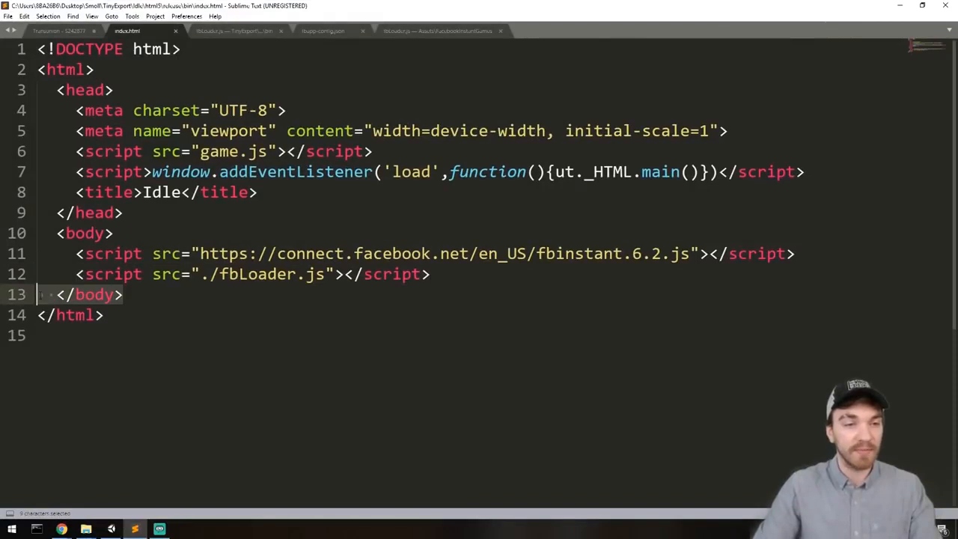
pyautogui.hotkey('ctrl', 'c')
pyautogui.moveTo(812, 258); pyautogui.dragTo(37, 256)
pyautogui.hotkey('ctrl', 'c')
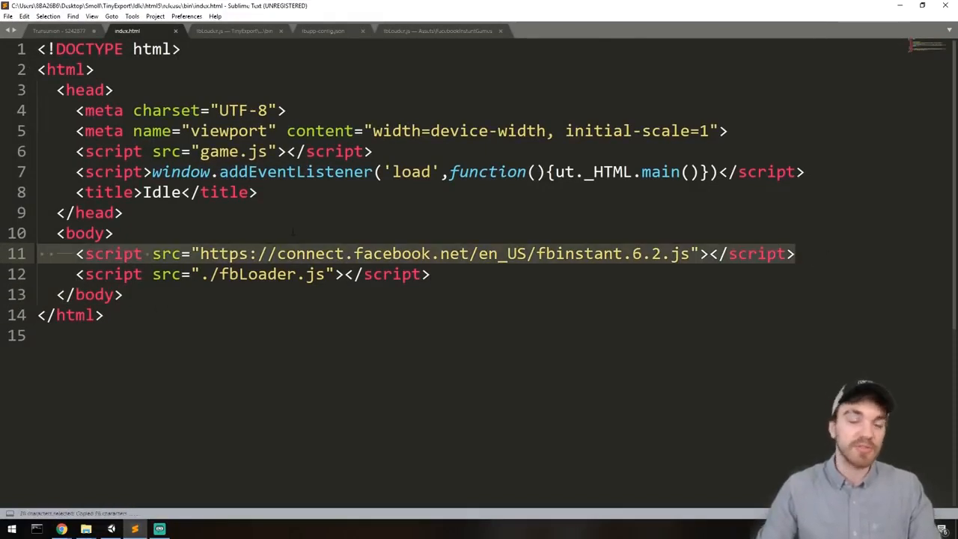
pyautogui.click(485, 256)
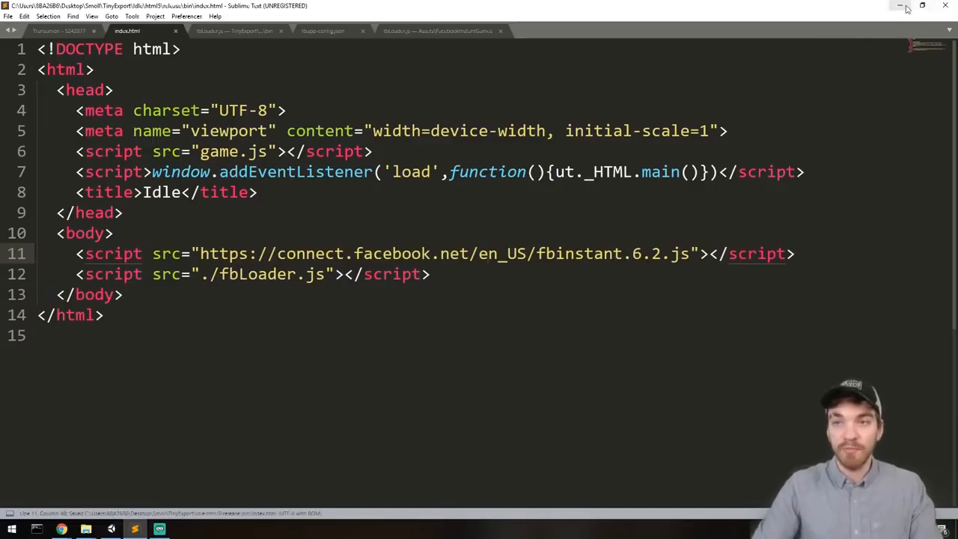
pyautogui.click(948, 5)
# - Highlight the TinyPostprocessBuildAttribute line in the forum script and the thread's web address
pyautogui.click(414, 194)
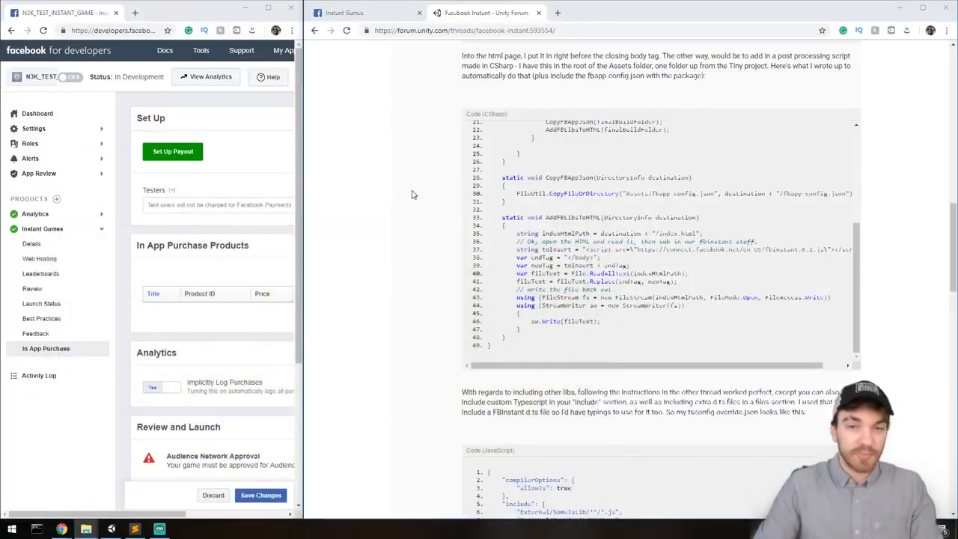
pyautogui.scroll(5, 625, 225)
pyautogui.tripleClick(526, 192)
pyautogui.moveTo(527, 189); pyautogui.dragTo(508, 192)
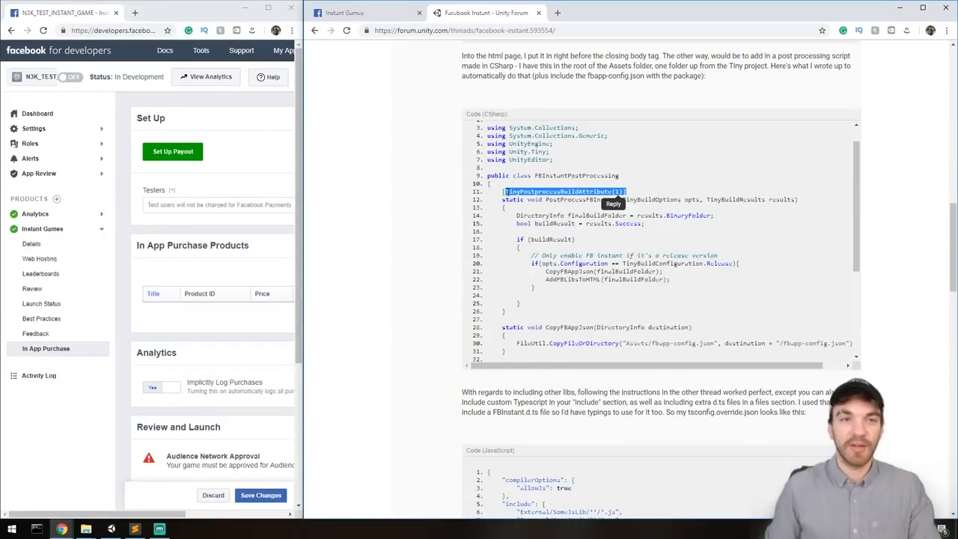
pyautogui.click(568, 30)
pyautogui.click(569, 31)
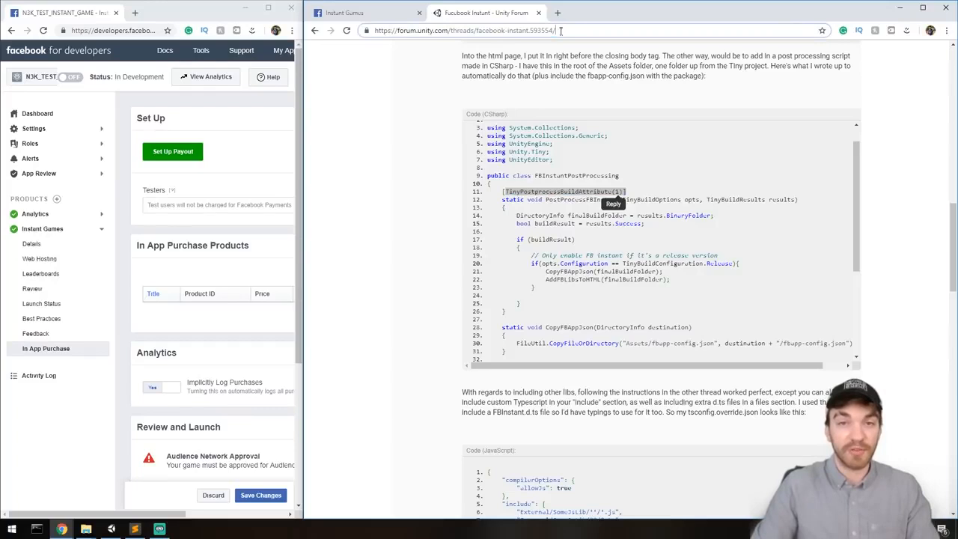
pyautogui.moveTo(558, 31); pyautogui.dragTo(291, 25)
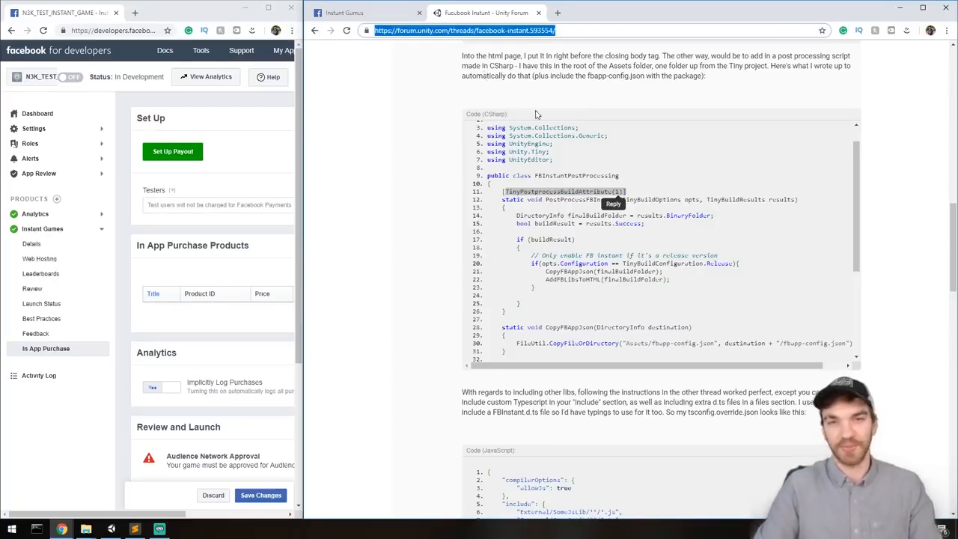
pyautogui.click(894, 180)
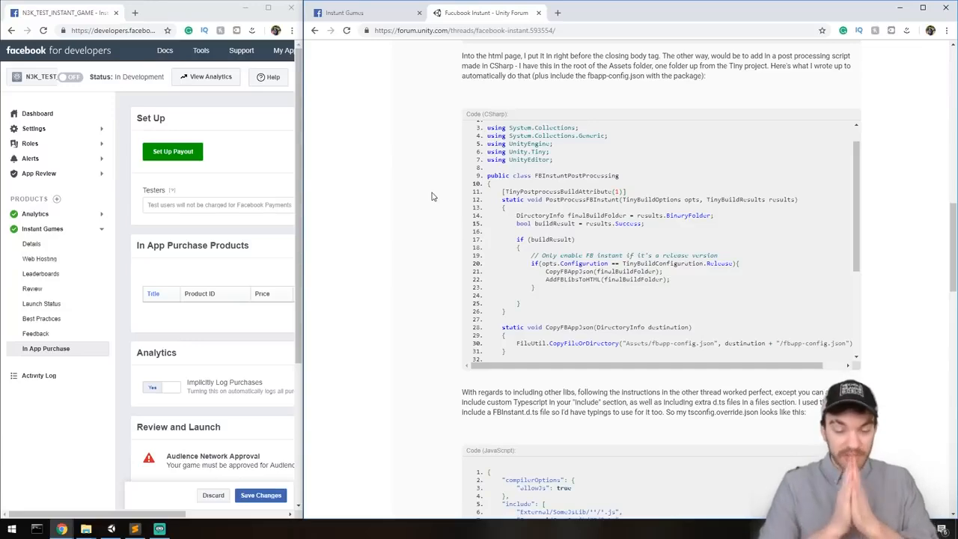
# - Switch to Discord, maximize it, and open the roles channel of the Unity - N3K server
pyautogui.press('super')
pyautogui.press('Return')
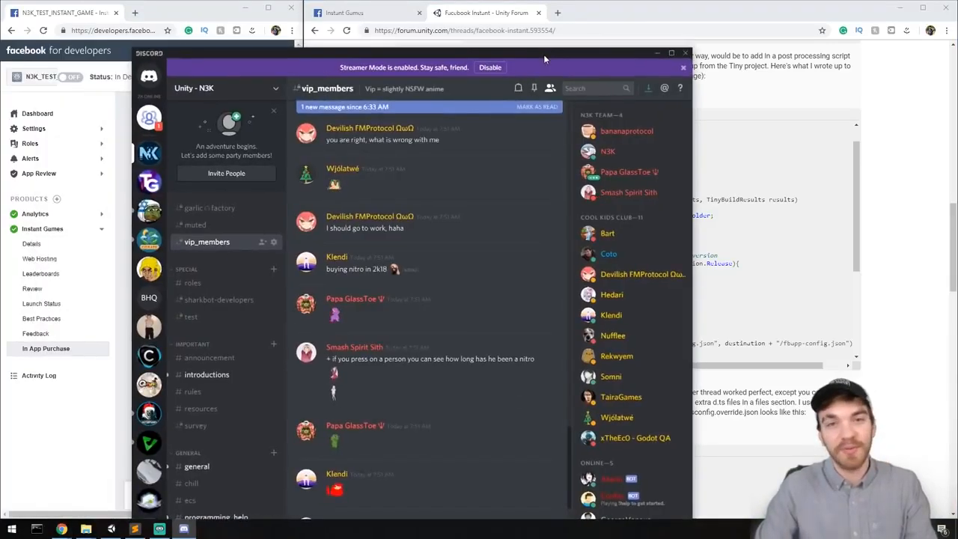
pyautogui.doubleClick(543, 54)
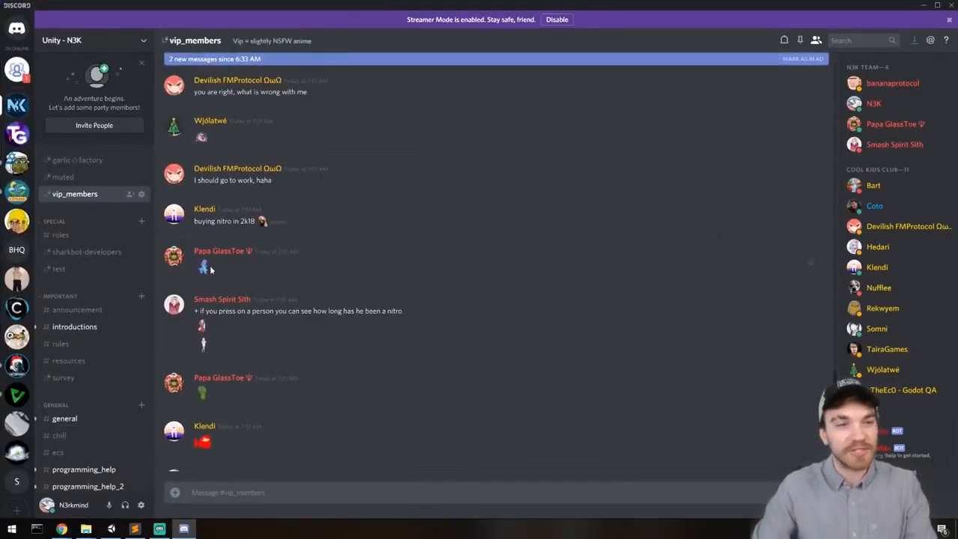
pyautogui.click(75, 236)
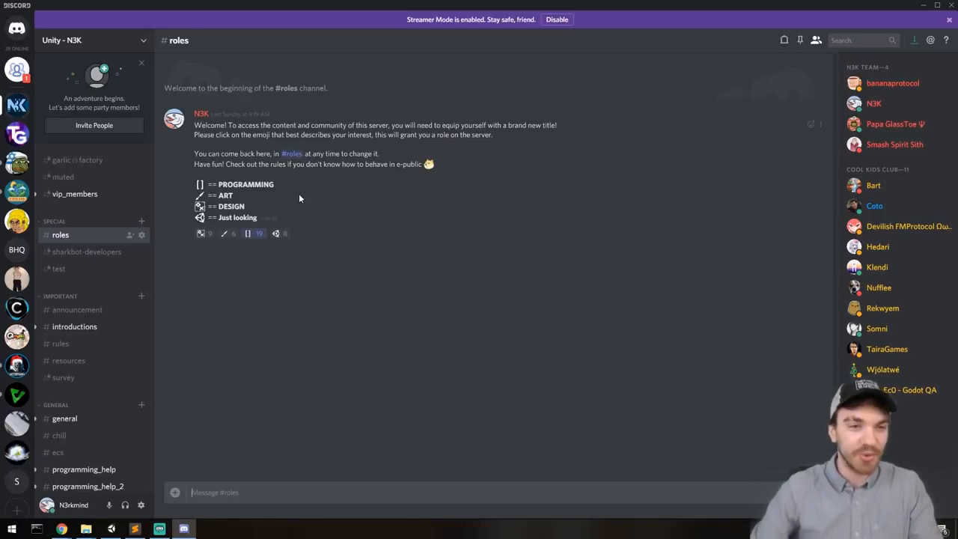
# - Toggle the Just looking and Programming reactions on the roles message, checking the roles assigned in the own profile
pyautogui.click(281, 236)
pyautogui.click(874, 103)
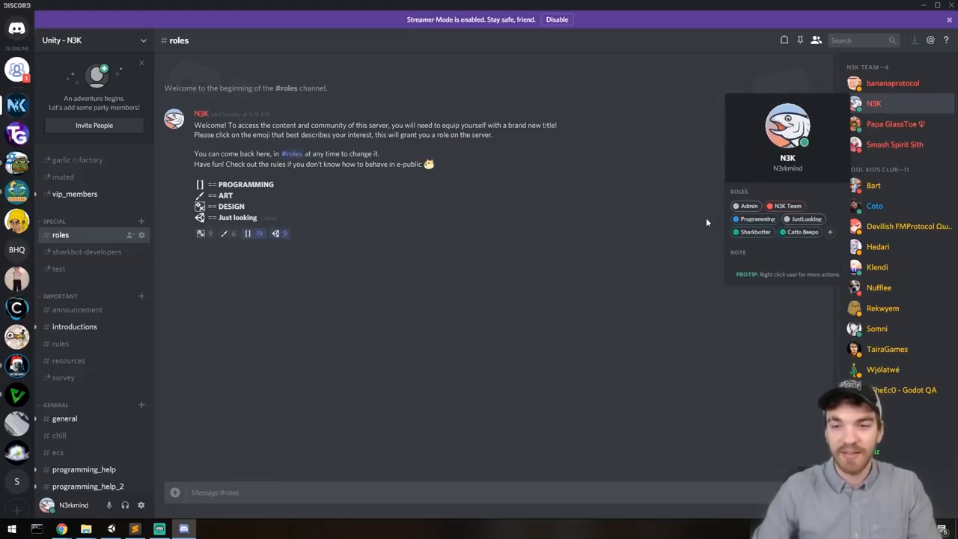
pyautogui.click(254, 234)
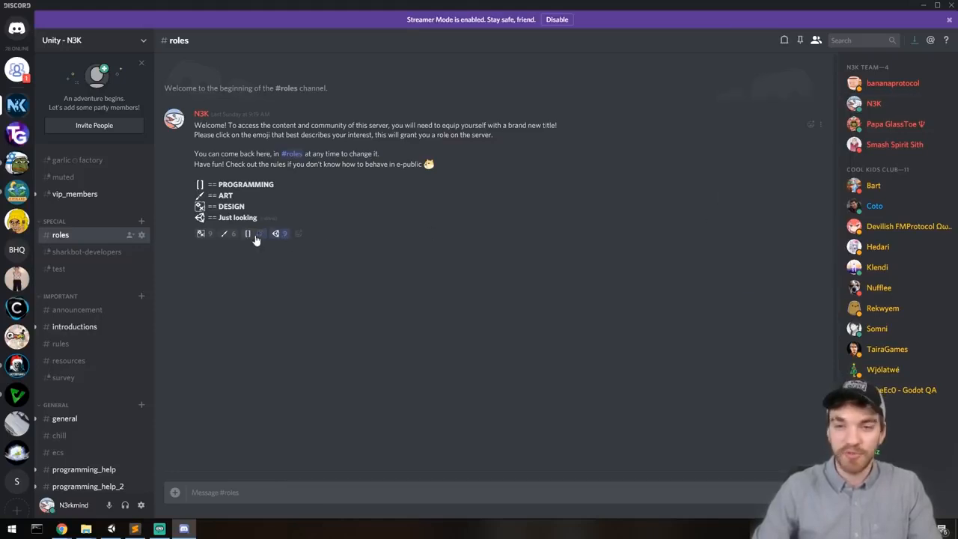
pyautogui.click(854, 104)
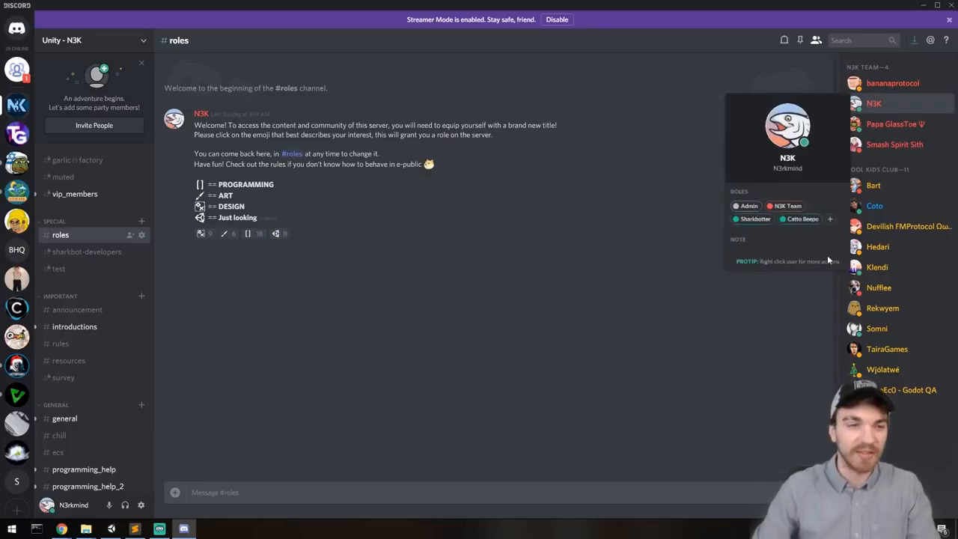
pyautogui.click(529, 344)
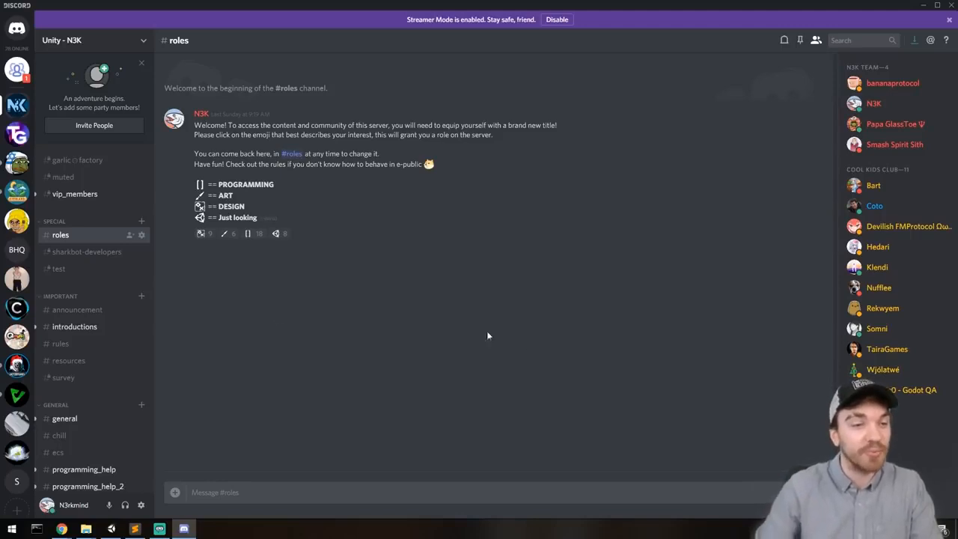
# - View another member's roles and restore the Programming reaction on the roles message
pyautogui.scroll(-3, 89, 257)
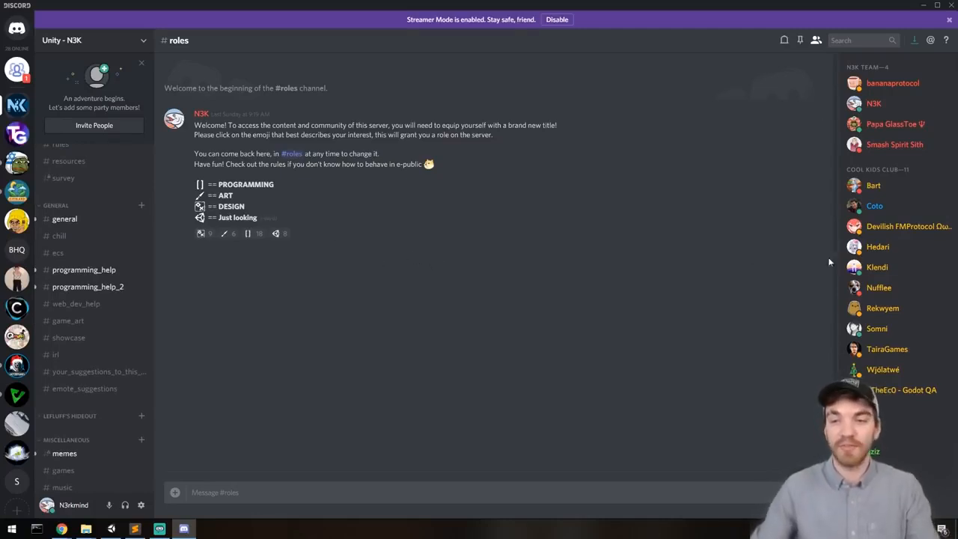
pyautogui.click(875, 268)
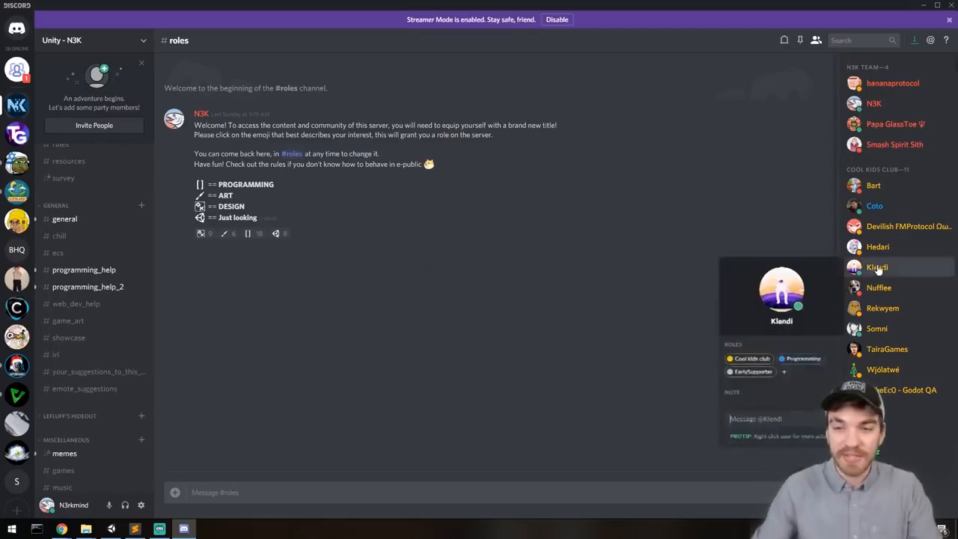
pyautogui.click(539, 306)
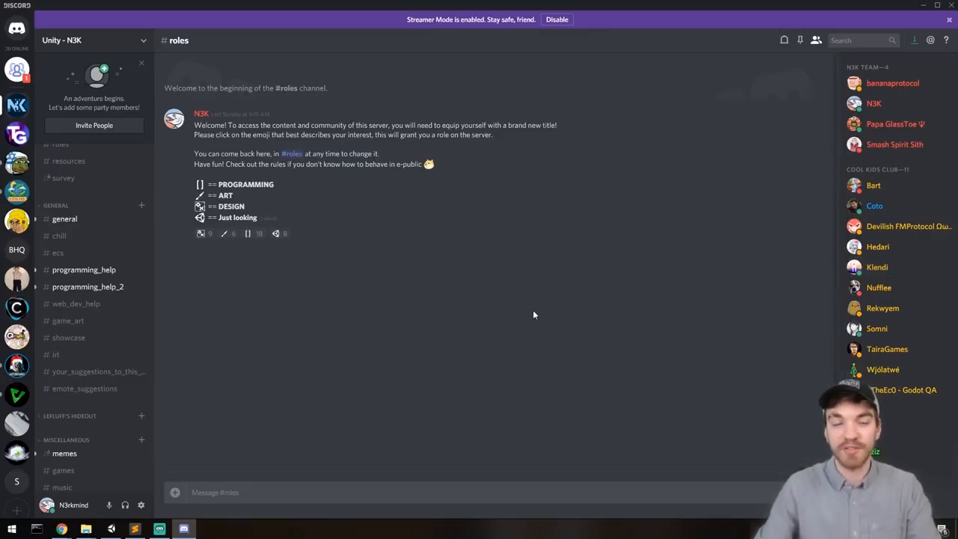
pyautogui.click(253, 234)
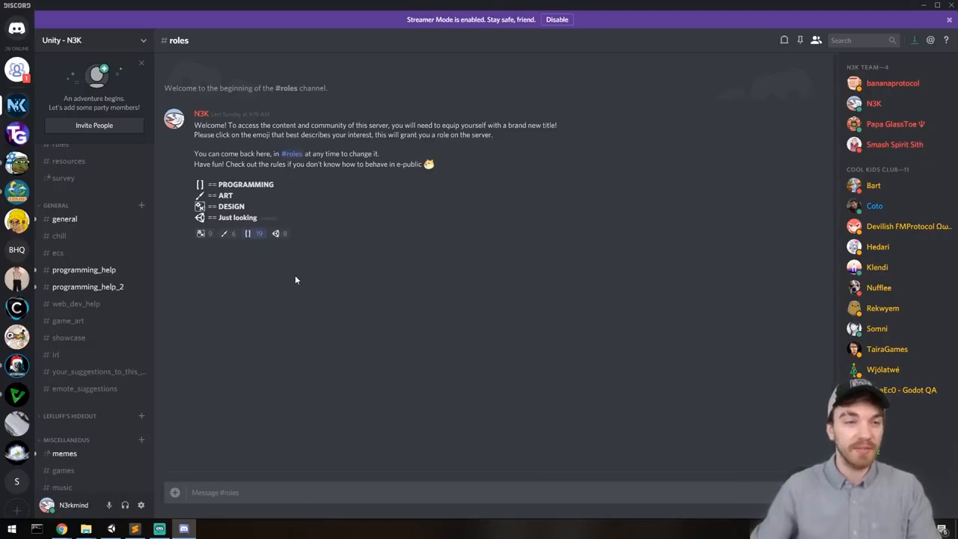